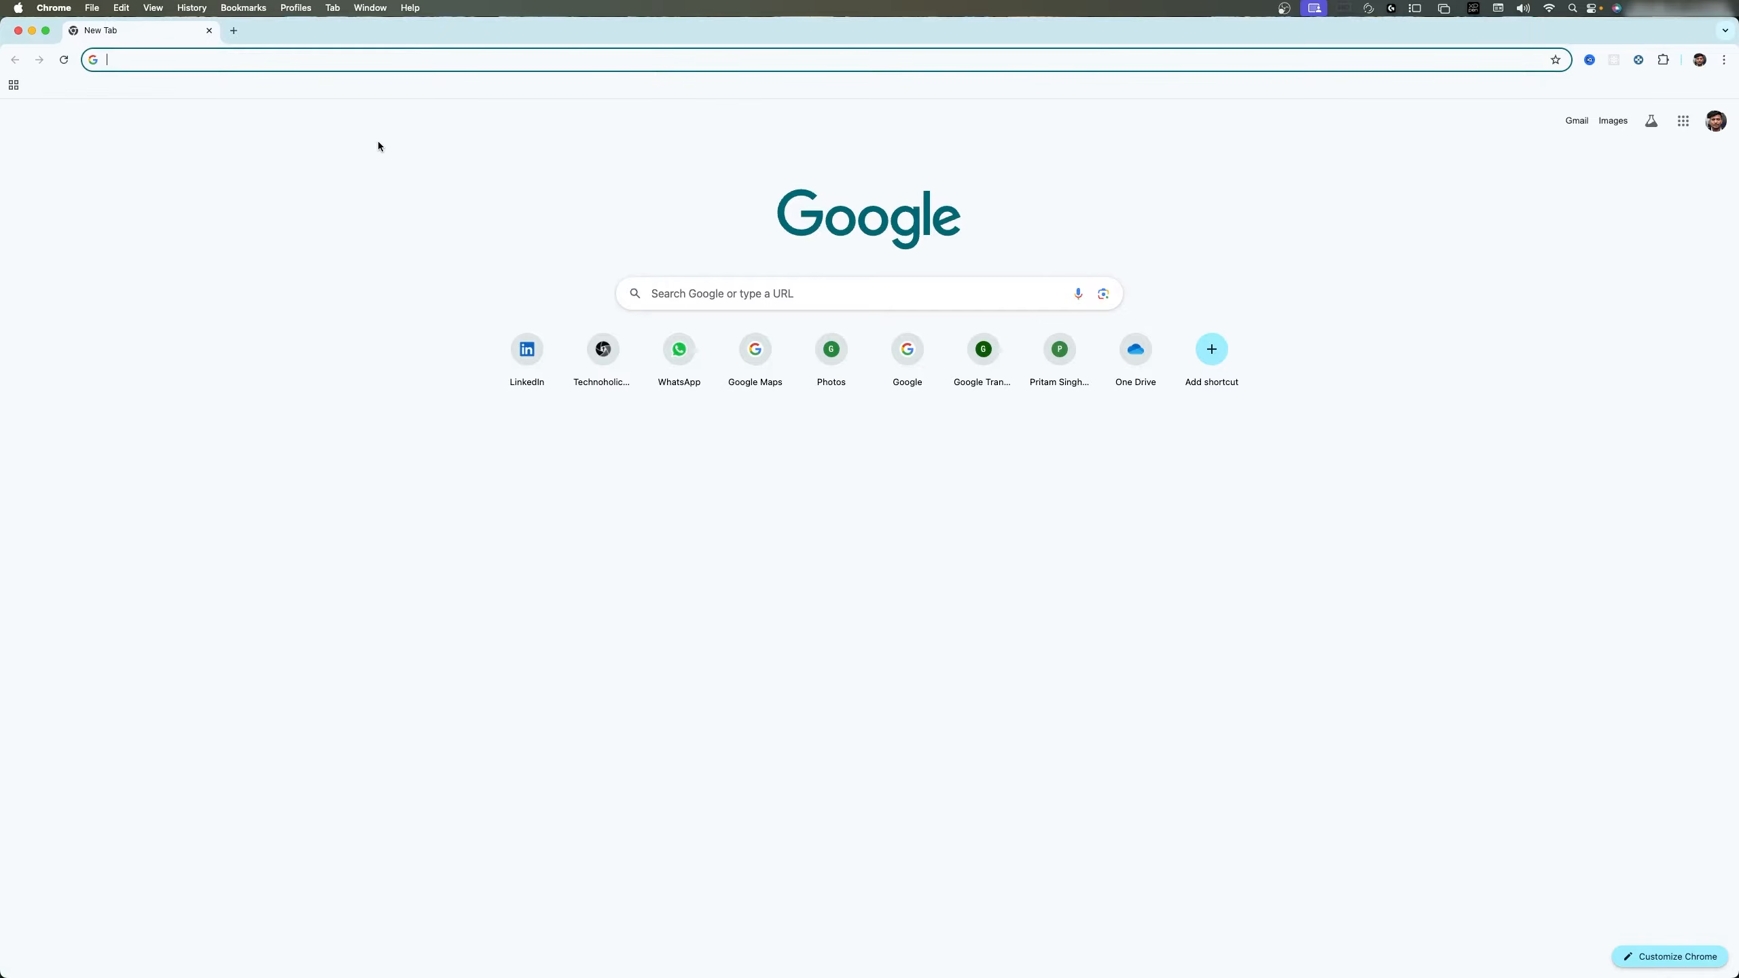
# - Go to microsoft.com and open the signed-in account's profile menu
pyautogui.write('mic')
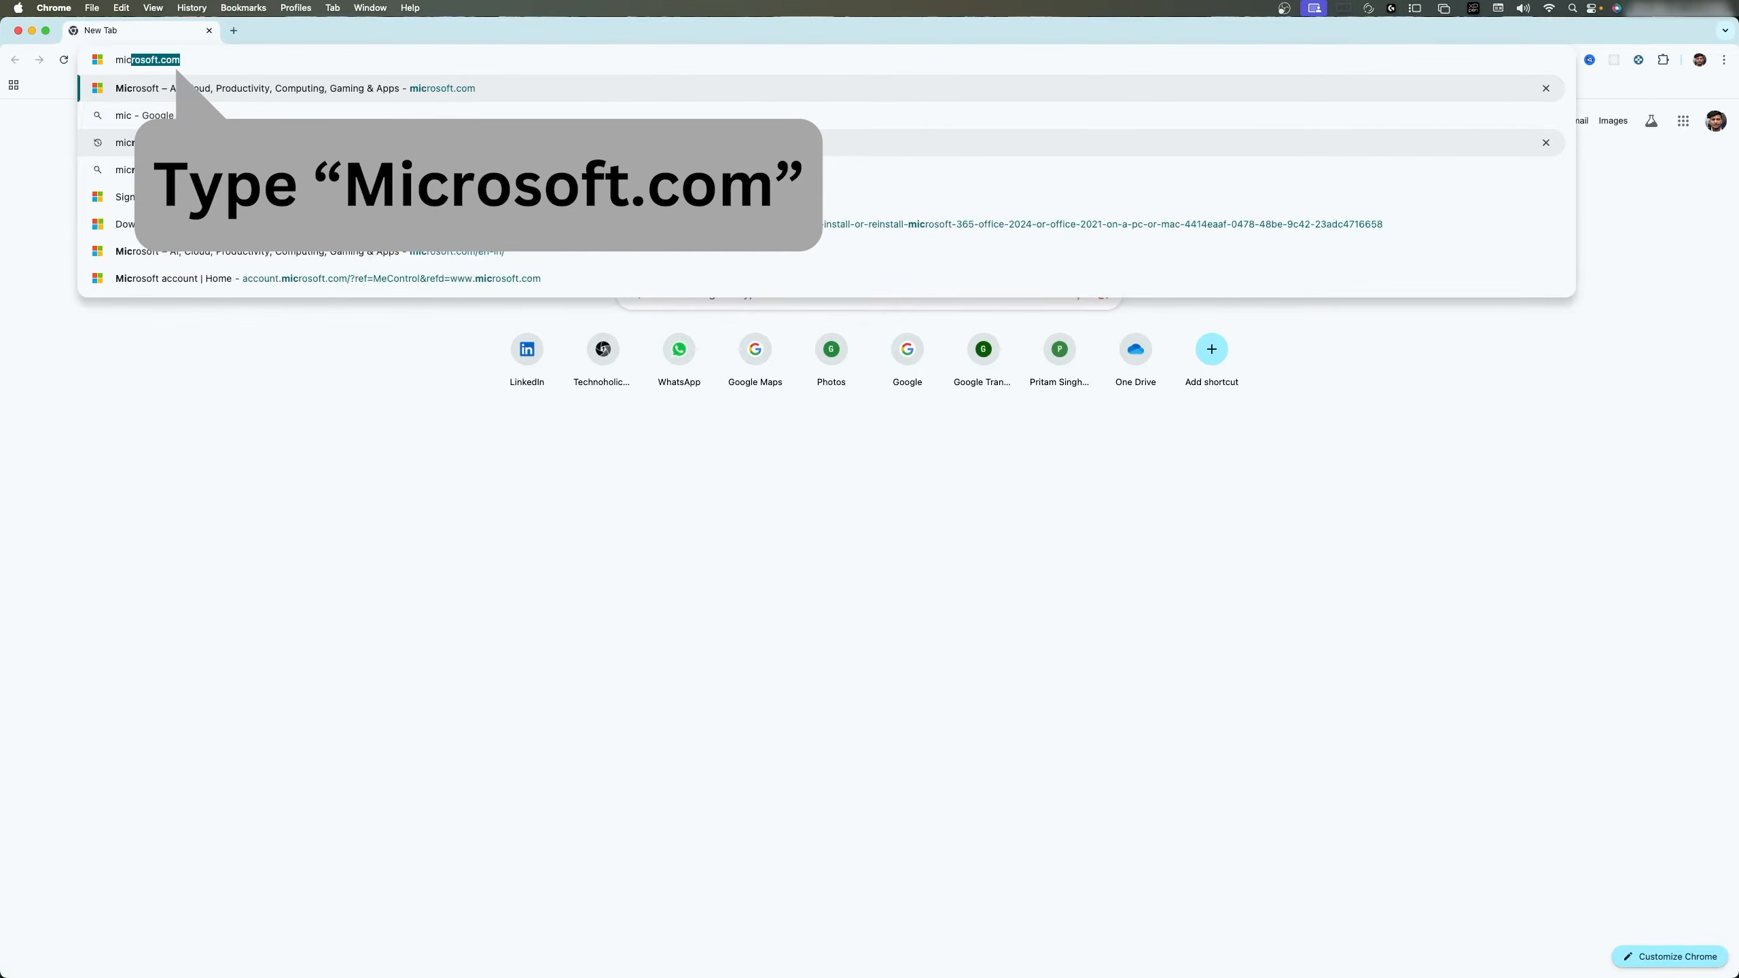
pyautogui.press('Return')
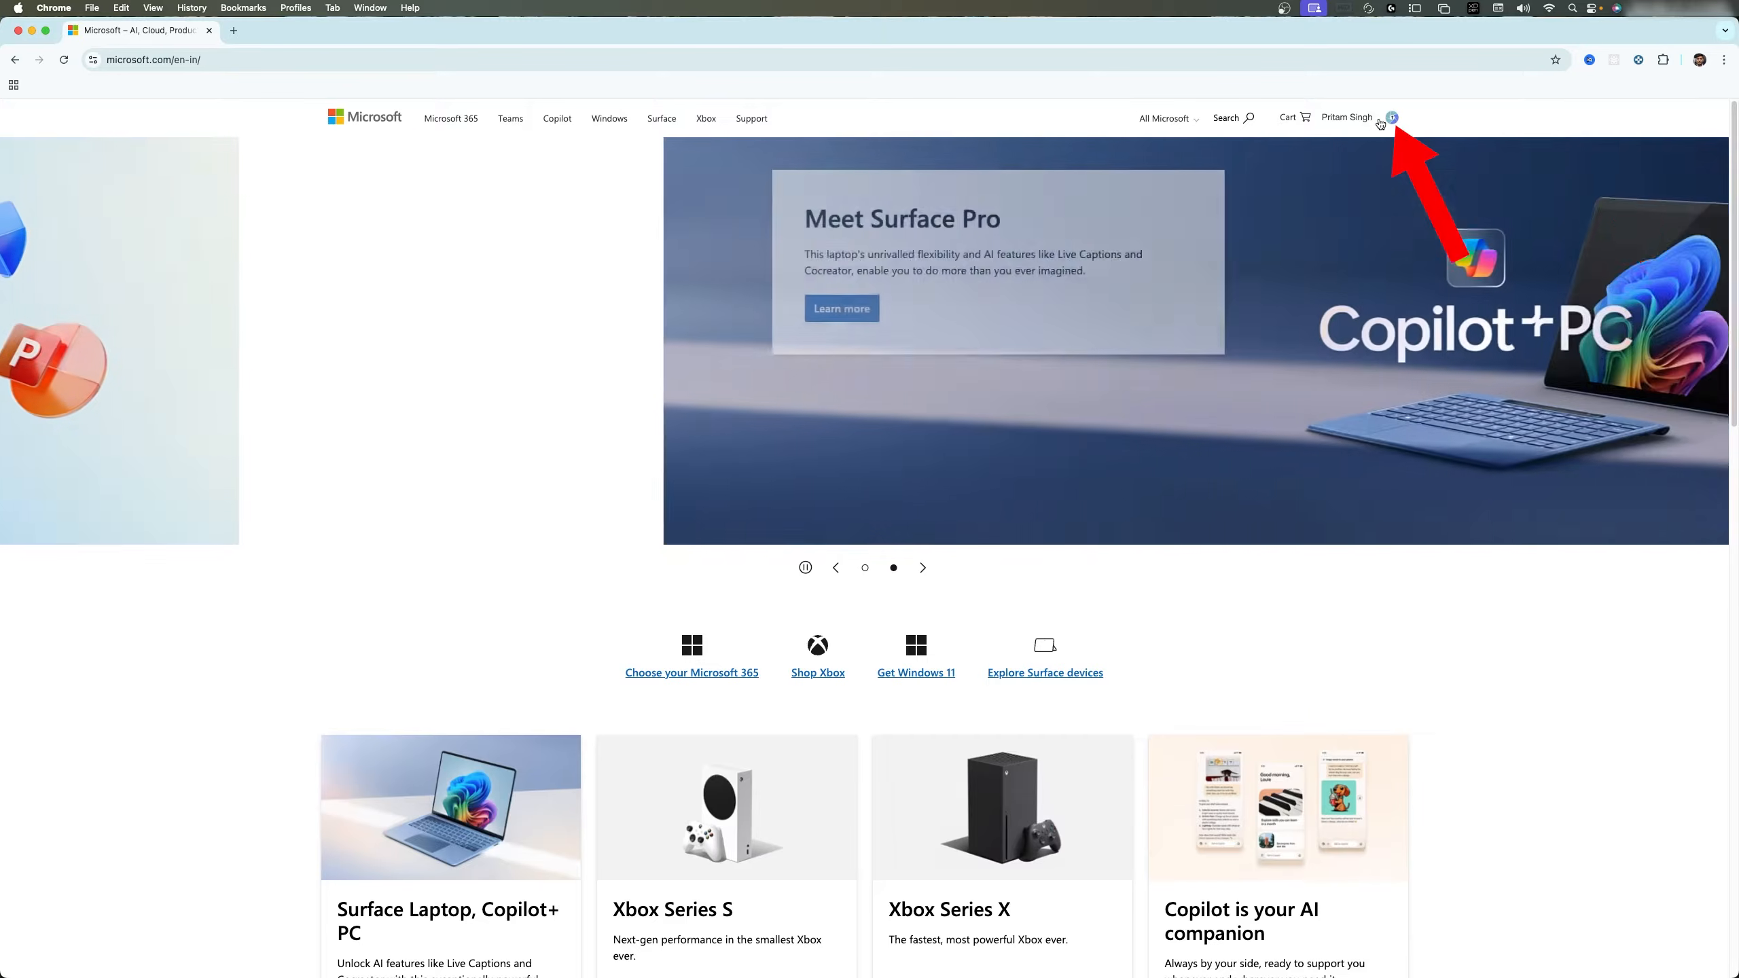
pyautogui.click(1390, 118)
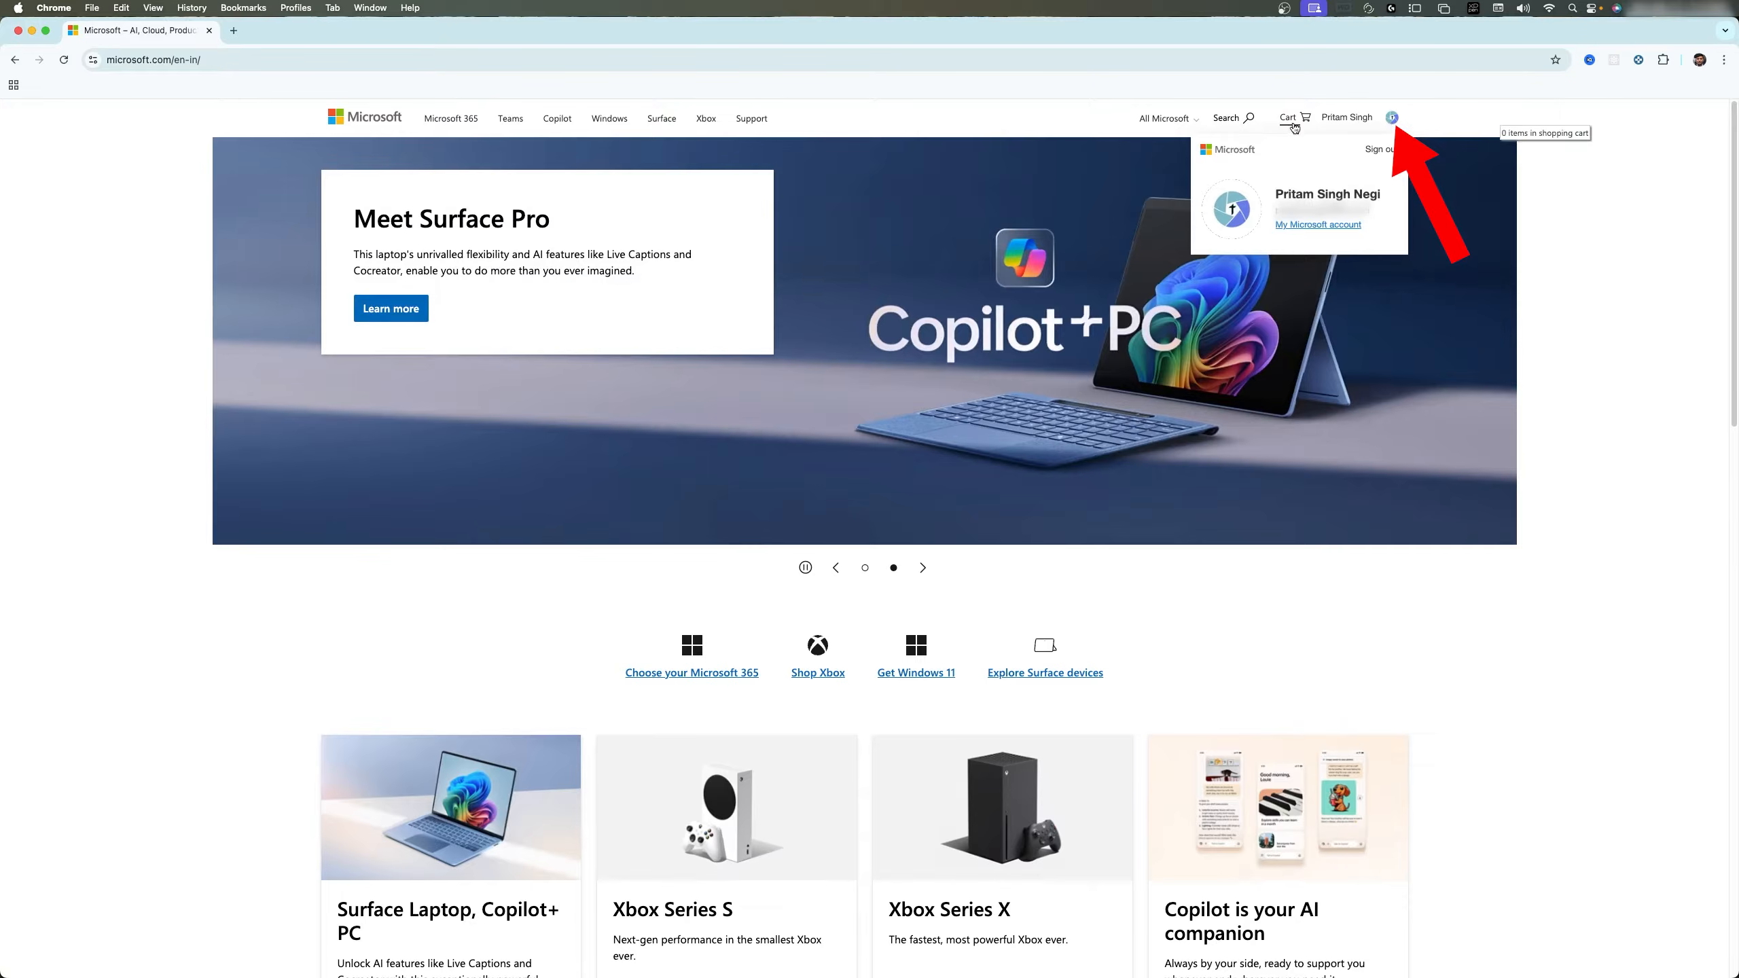
# - Set the browser's page zoom to 125% for the Microsoft home page
pyautogui.click(1723, 60)
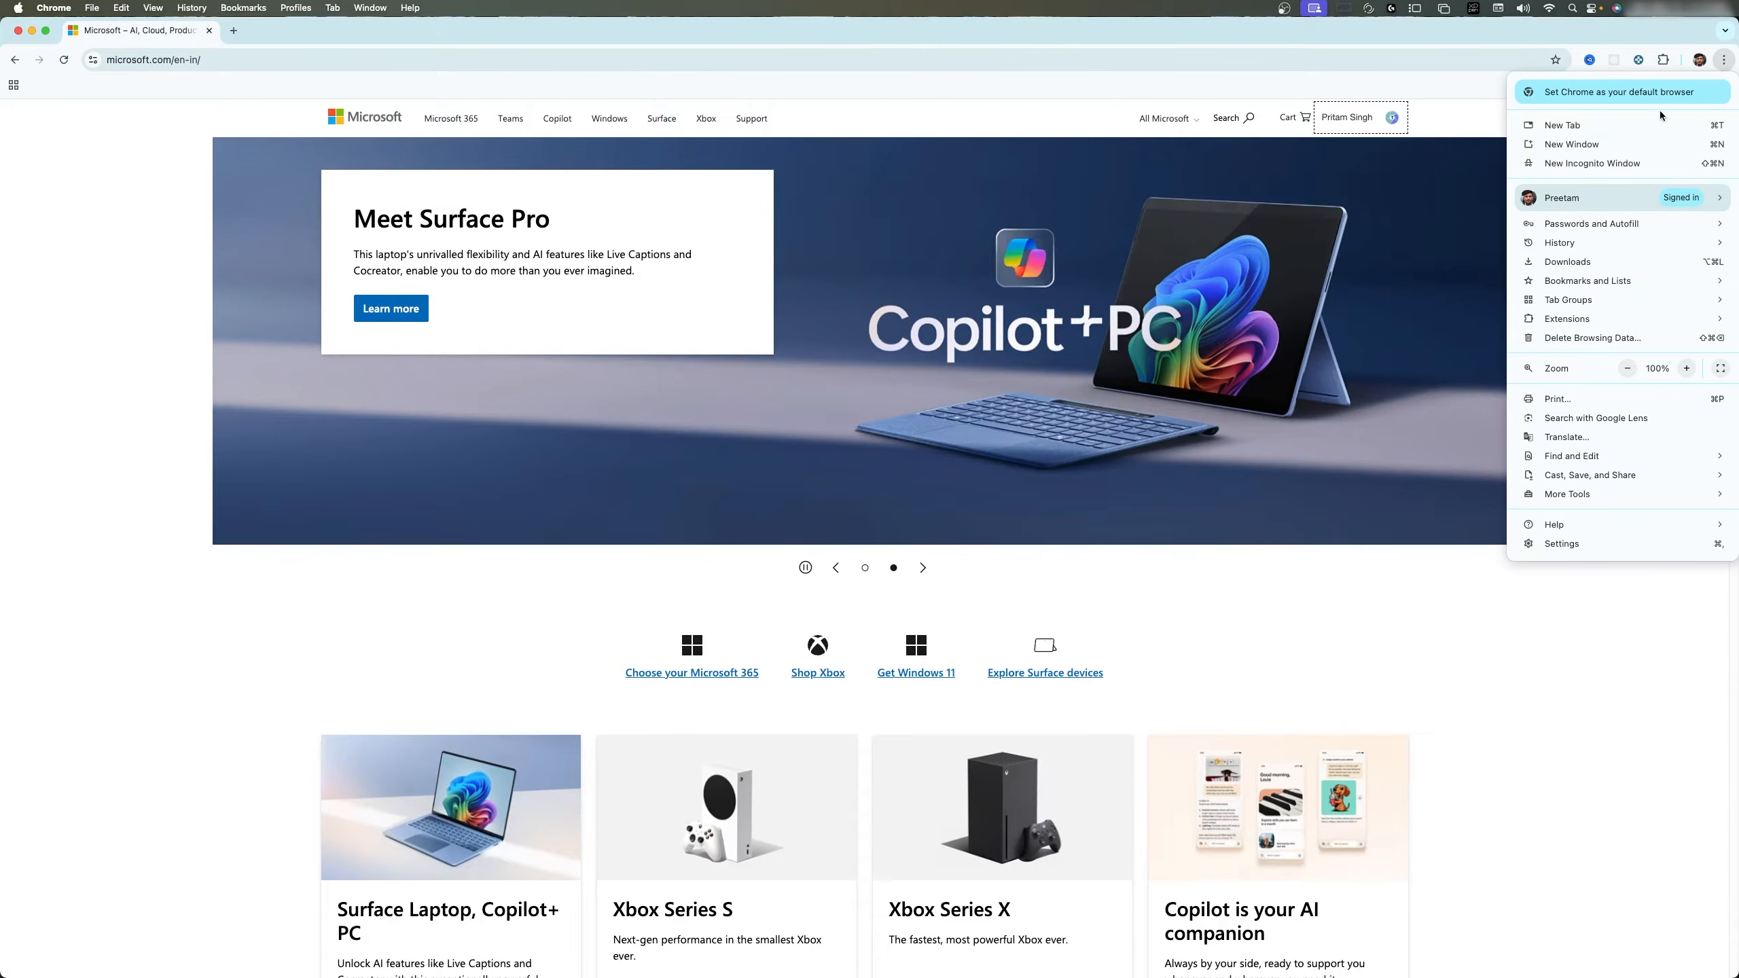
pyautogui.click(1685, 368)
pyautogui.click(1686, 368)
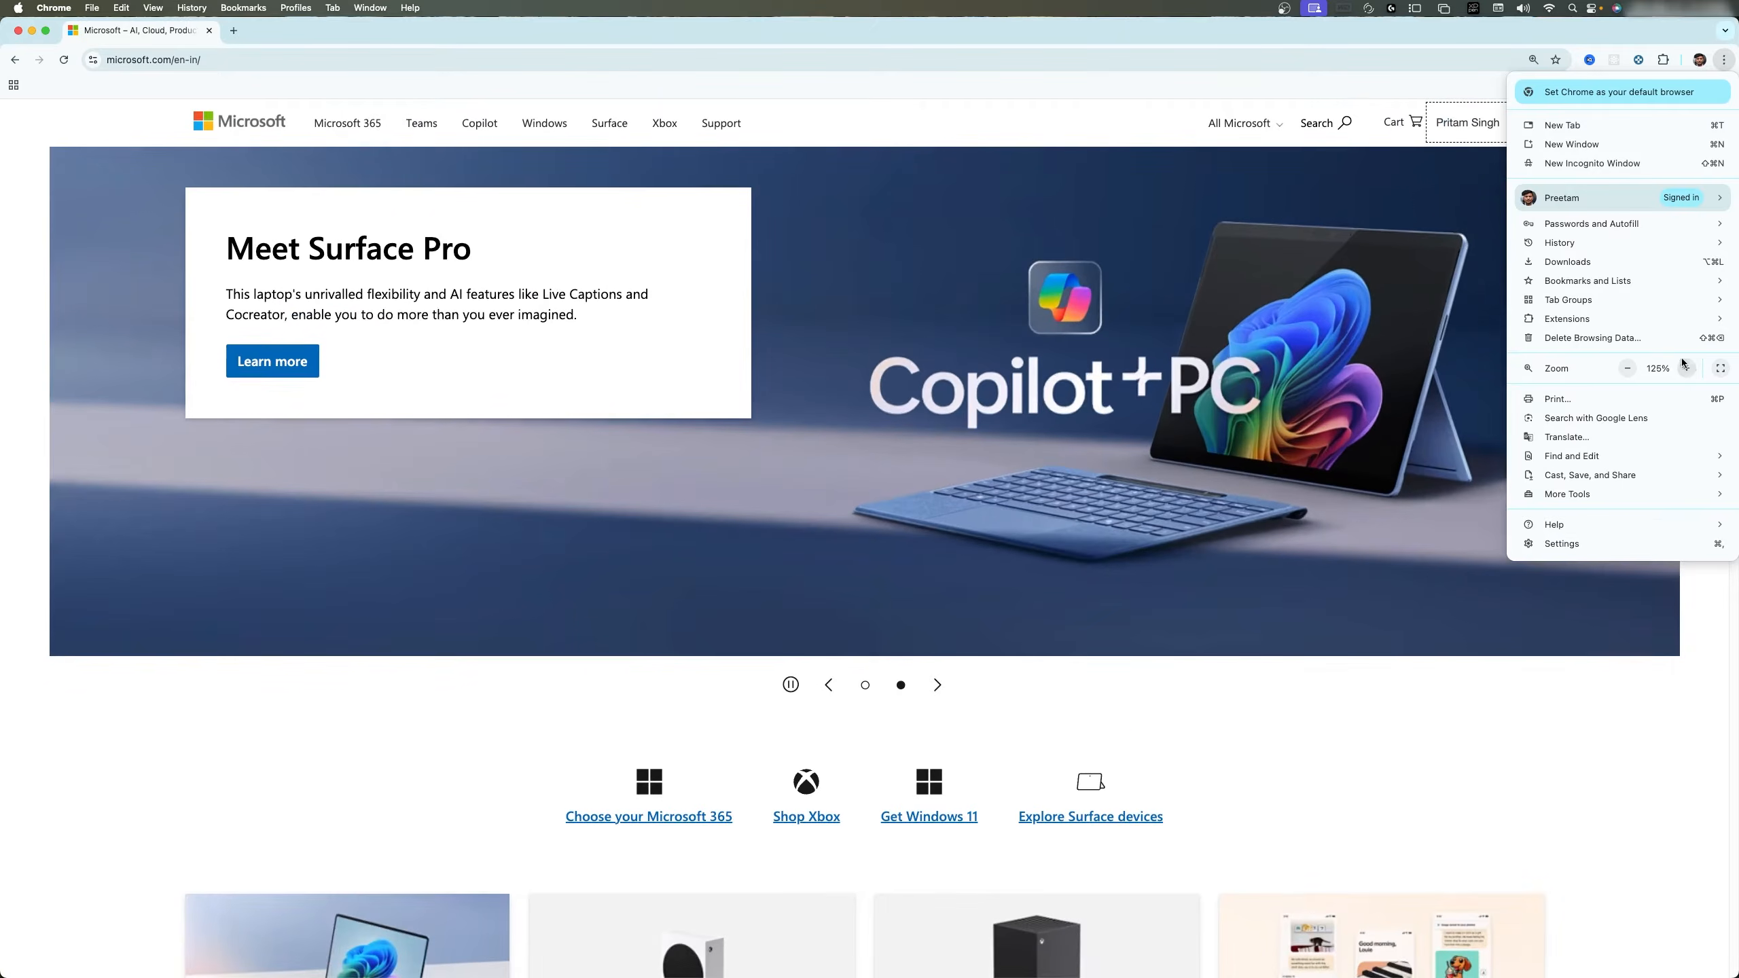
pyautogui.click(843, 71)
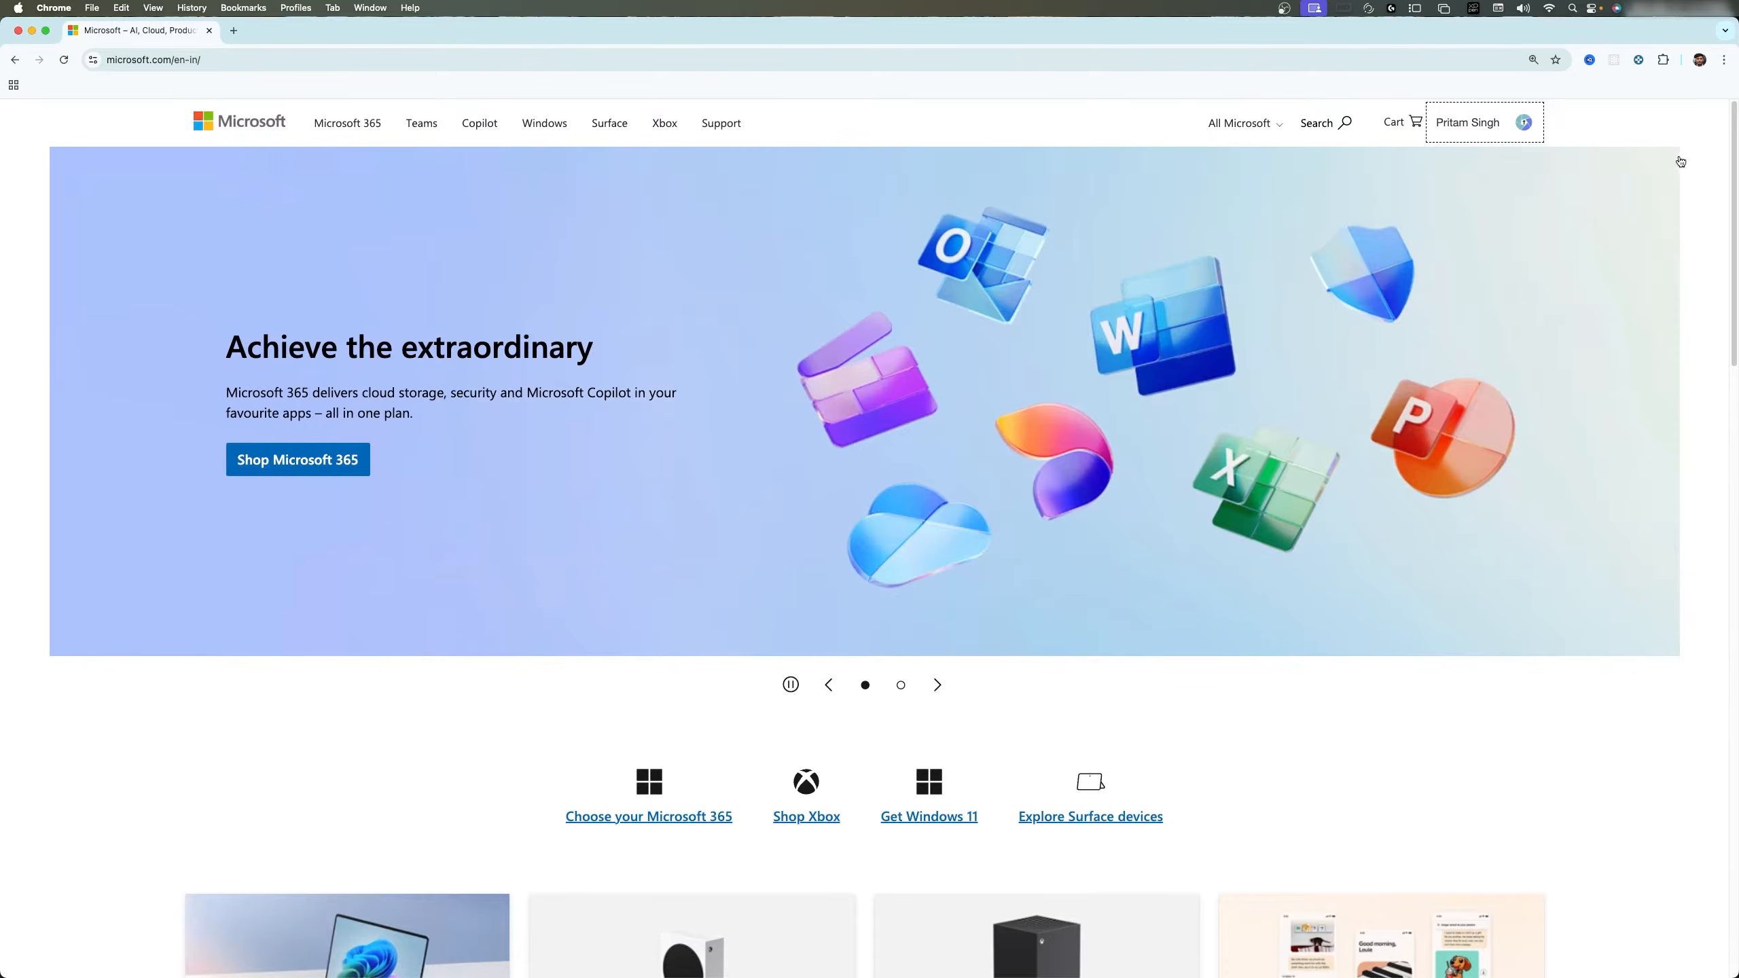
# - Go to My Microsoft account and view the purchased products under Subscriptions
pyautogui.click(1518, 121)
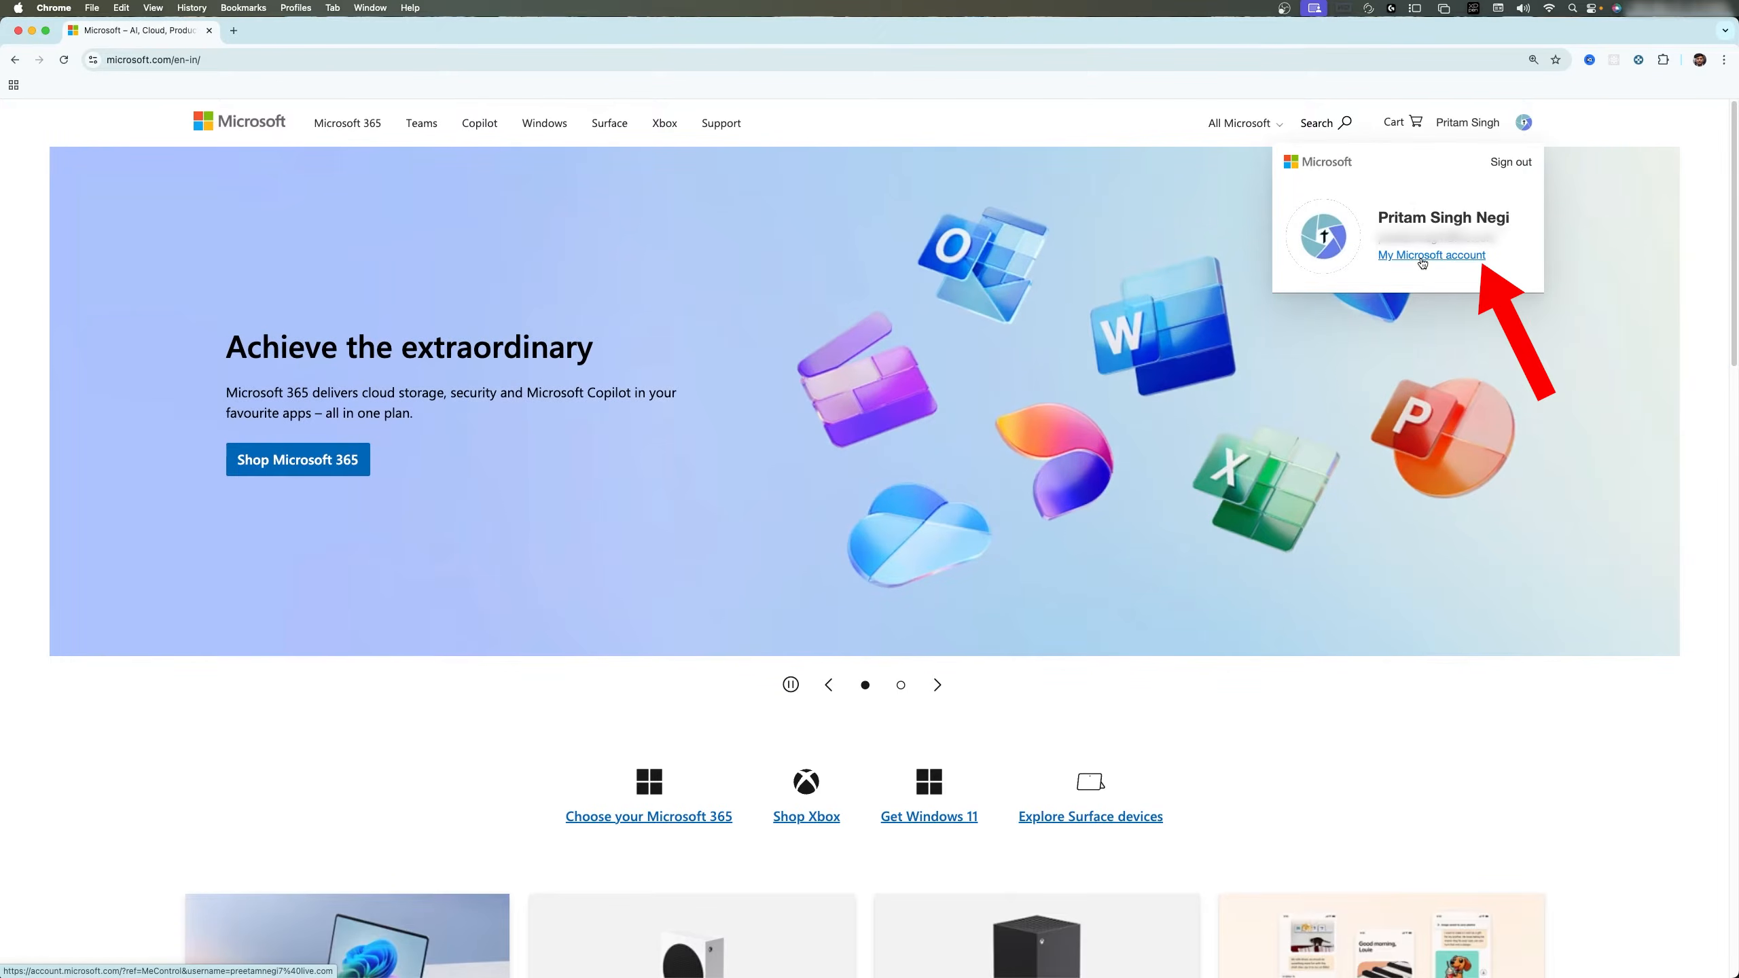
pyautogui.click(1420, 258)
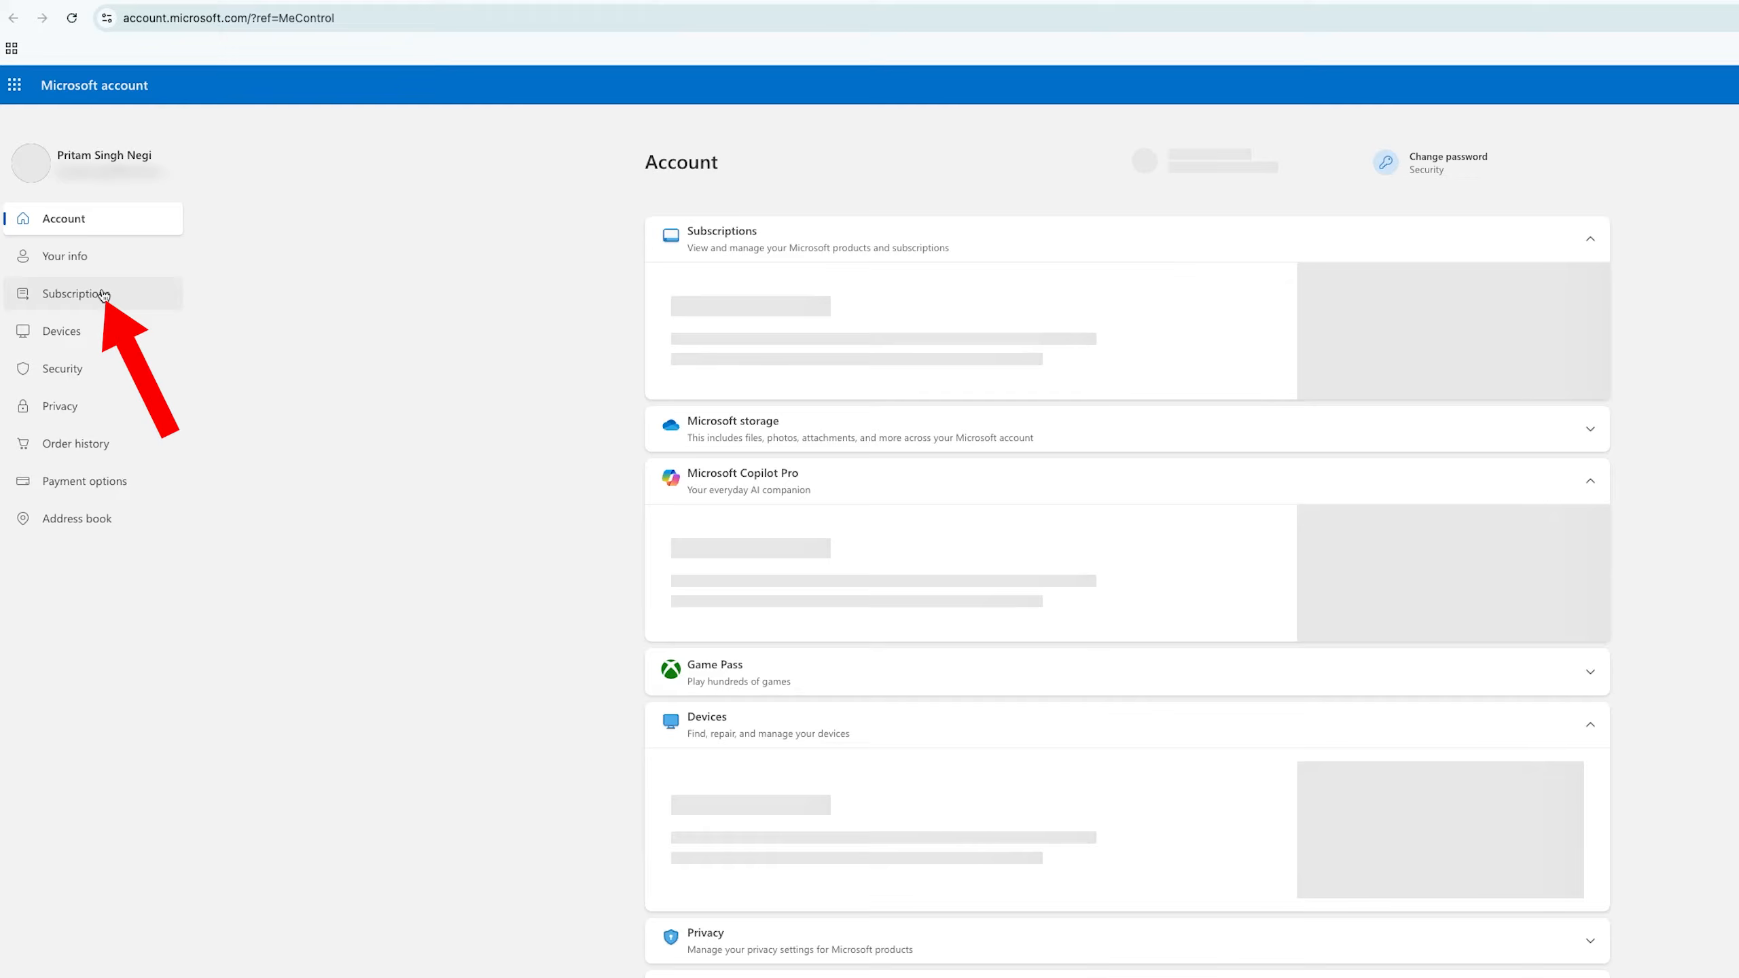
pyautogui.click(102, 295)
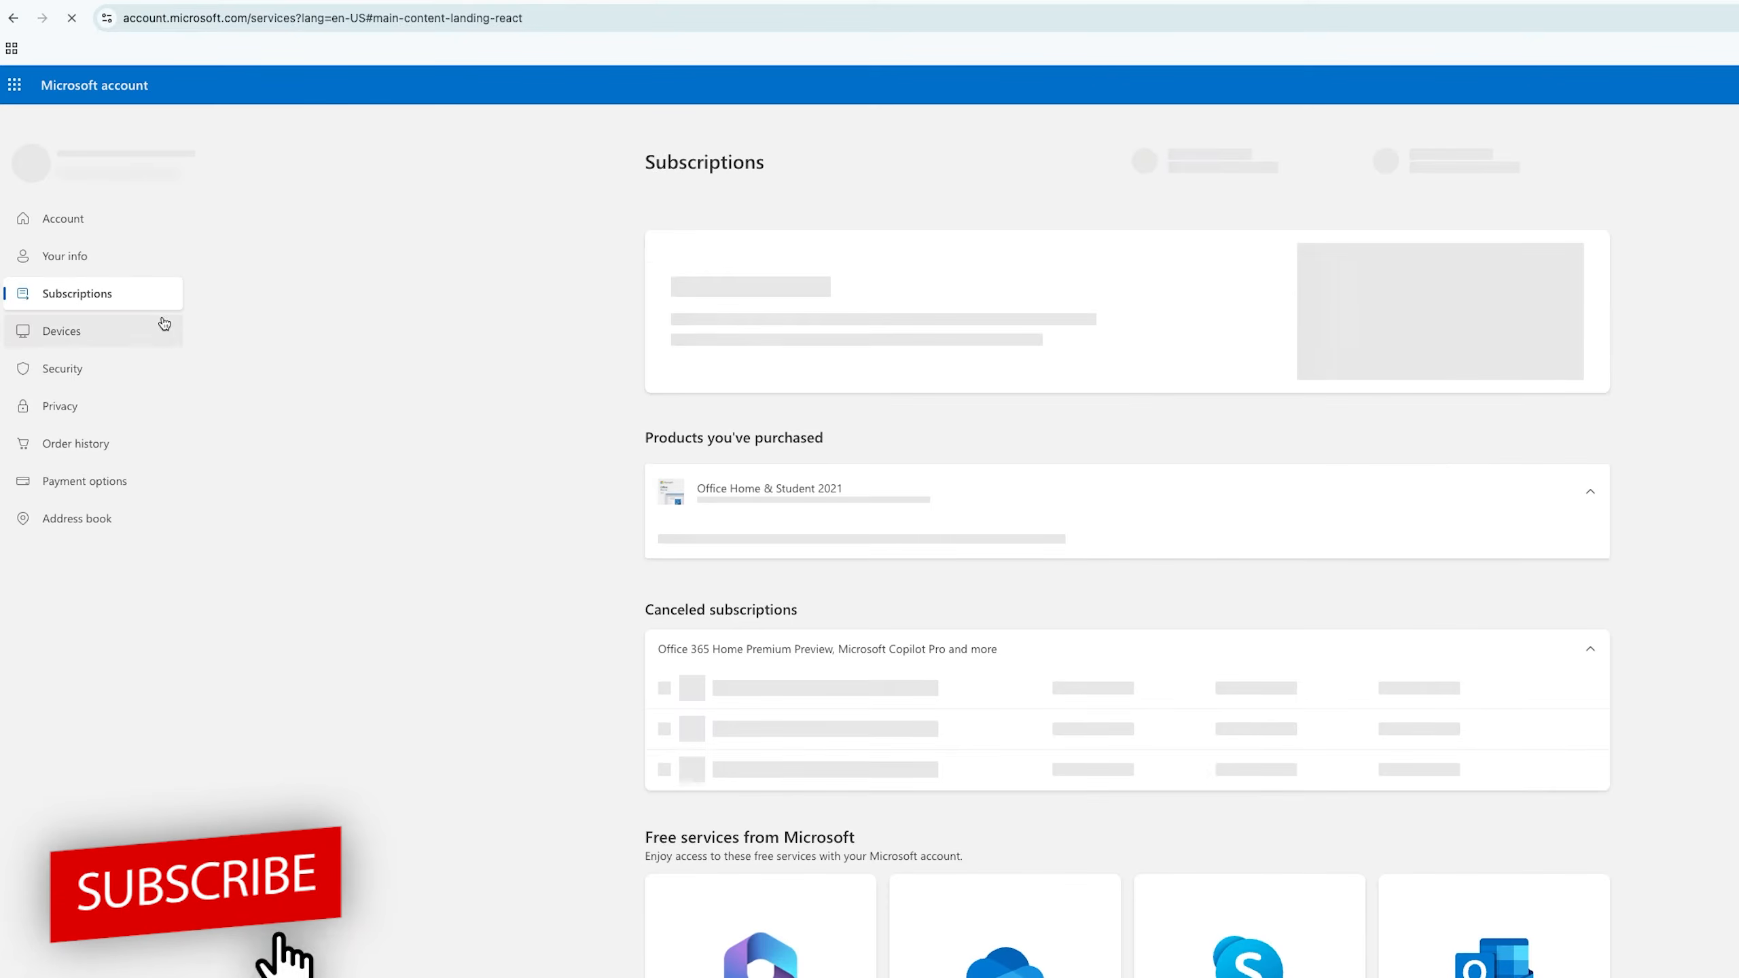
pyautogui.scroll(-3, 1005, 375)
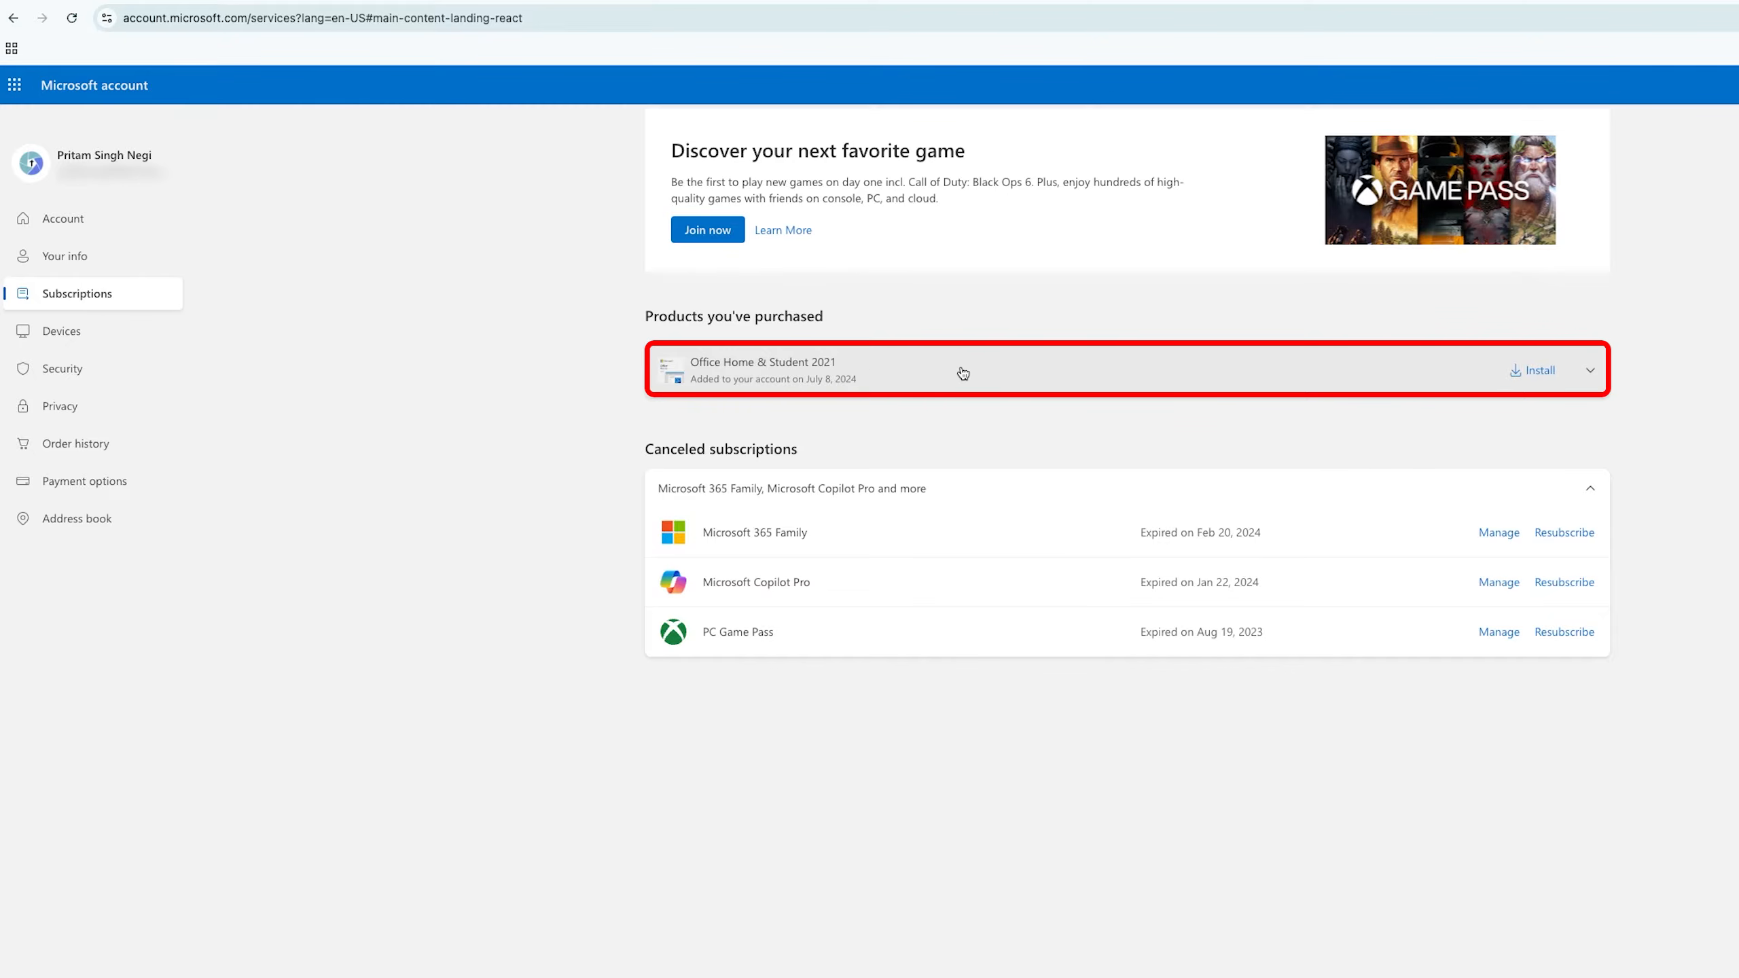
# - Download the Mac installer for Office Home & Student 2021 and check the download's progress
pyautogui.click(1542, 375)
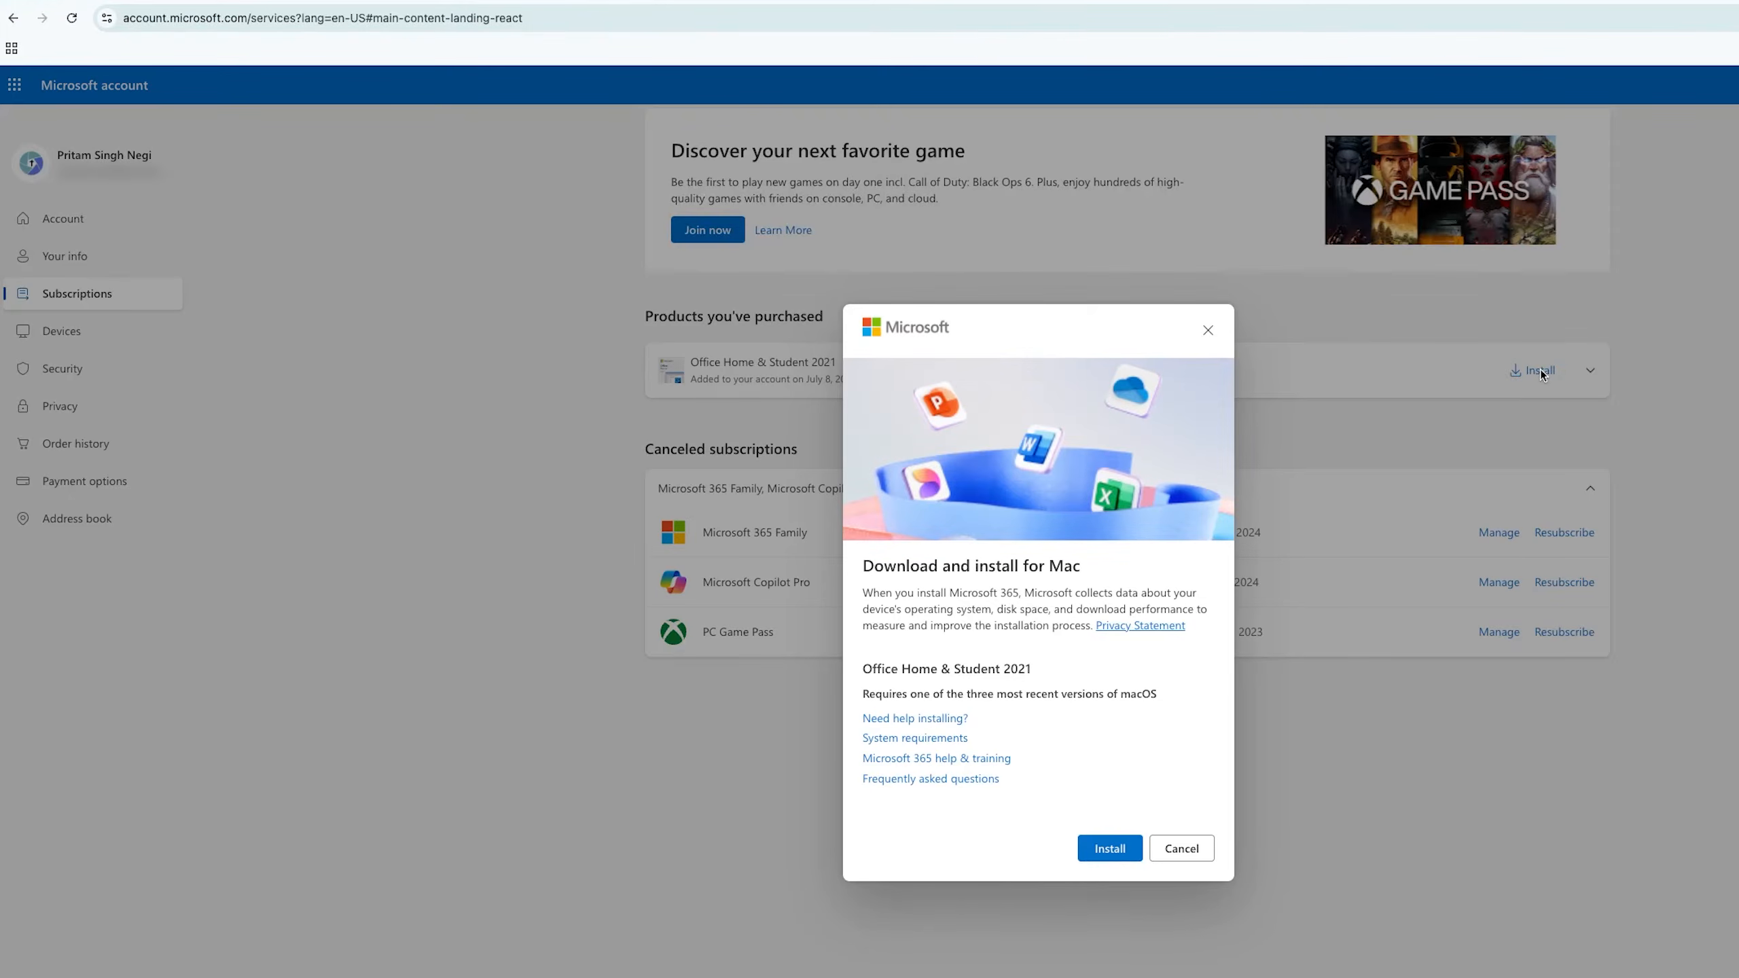
pyautogui.click(1111, 848)
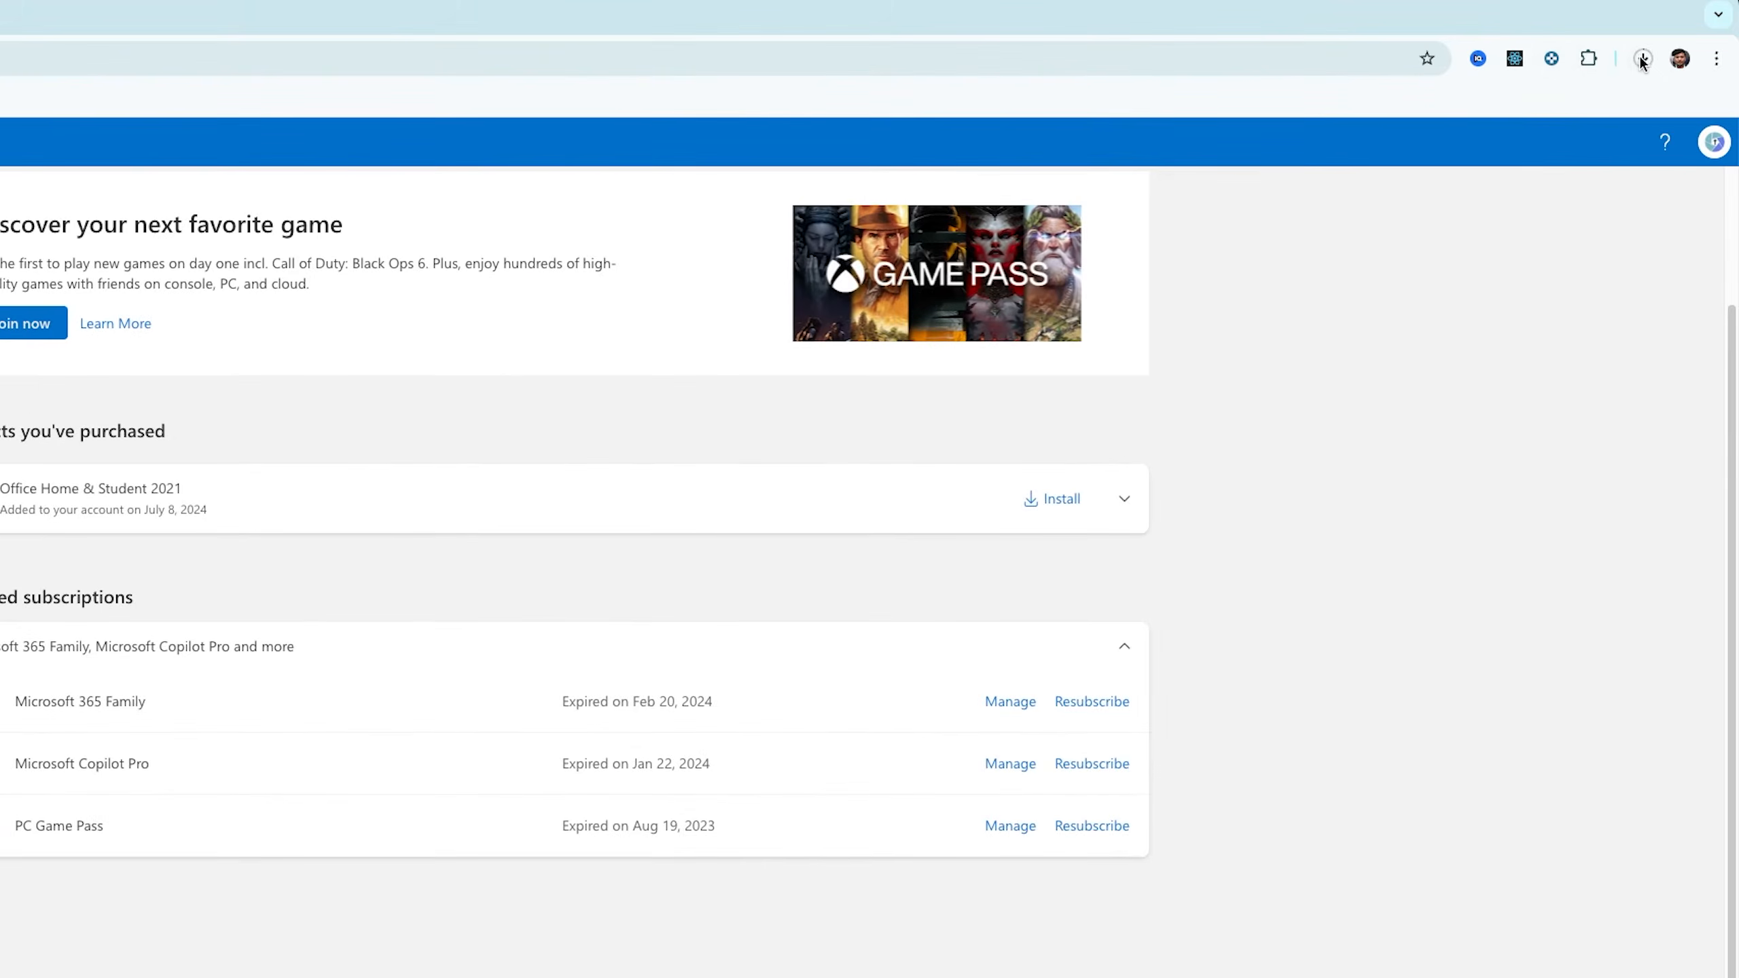
pyautogui.click(1641, 59)
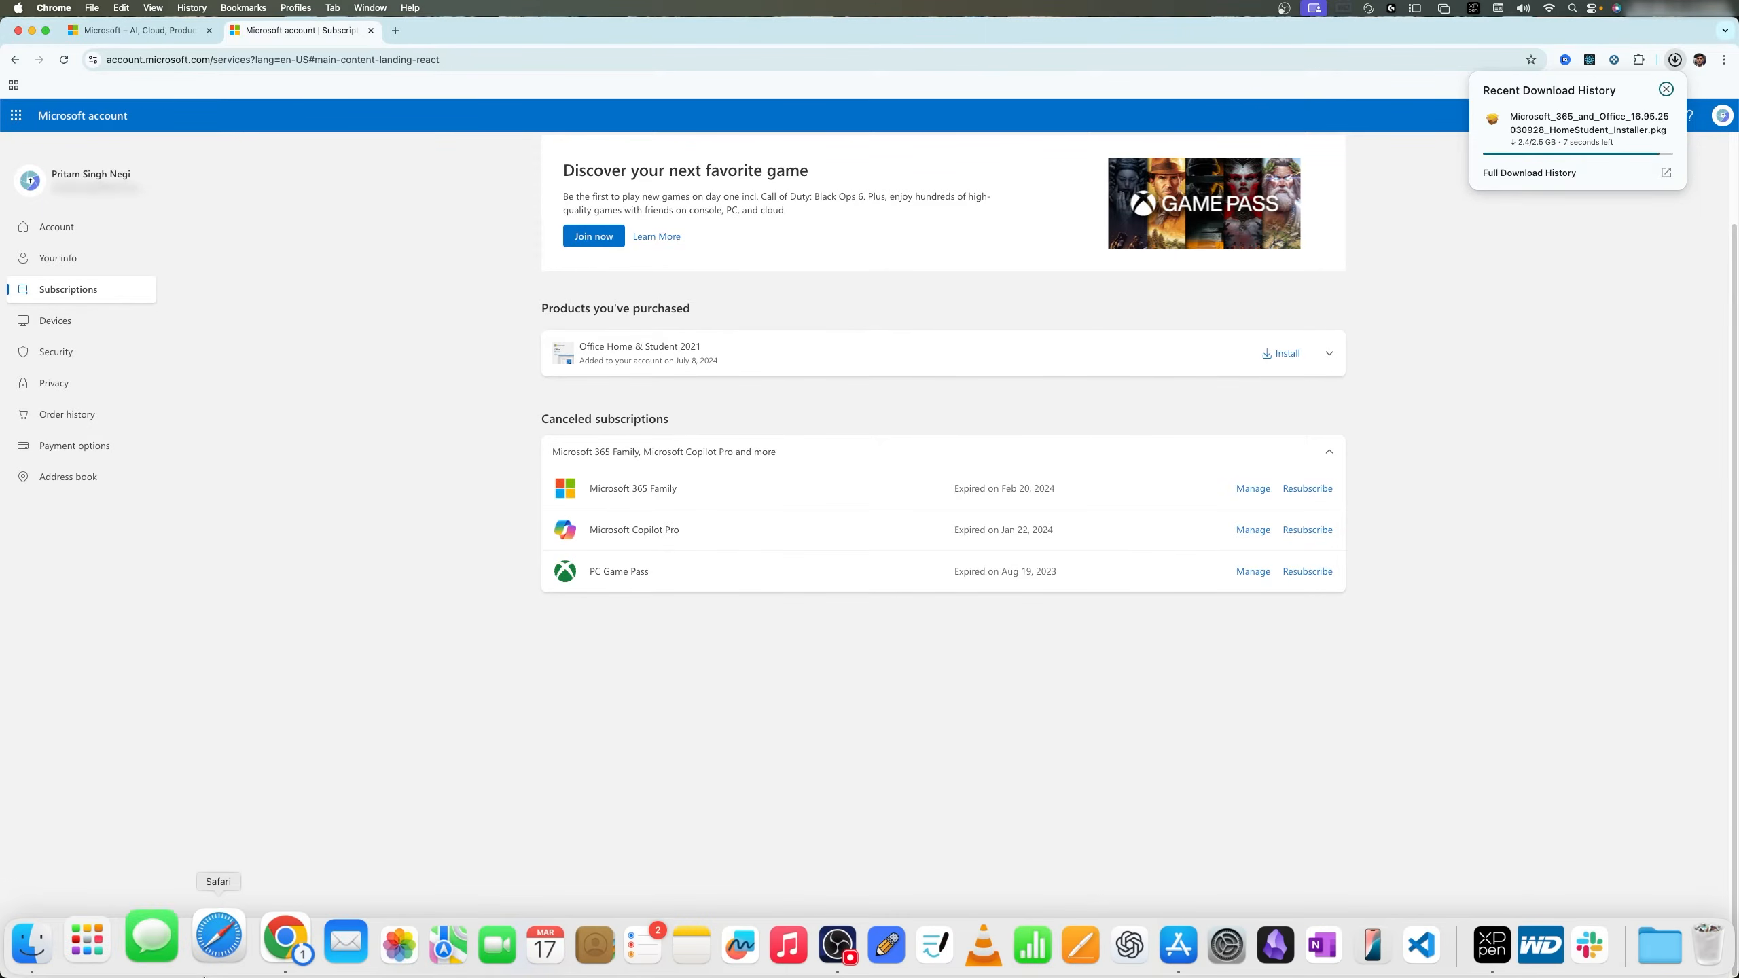
# - Find the App Store among the Mac's installed apps and switch to it
pyautogui.click(123, 949)
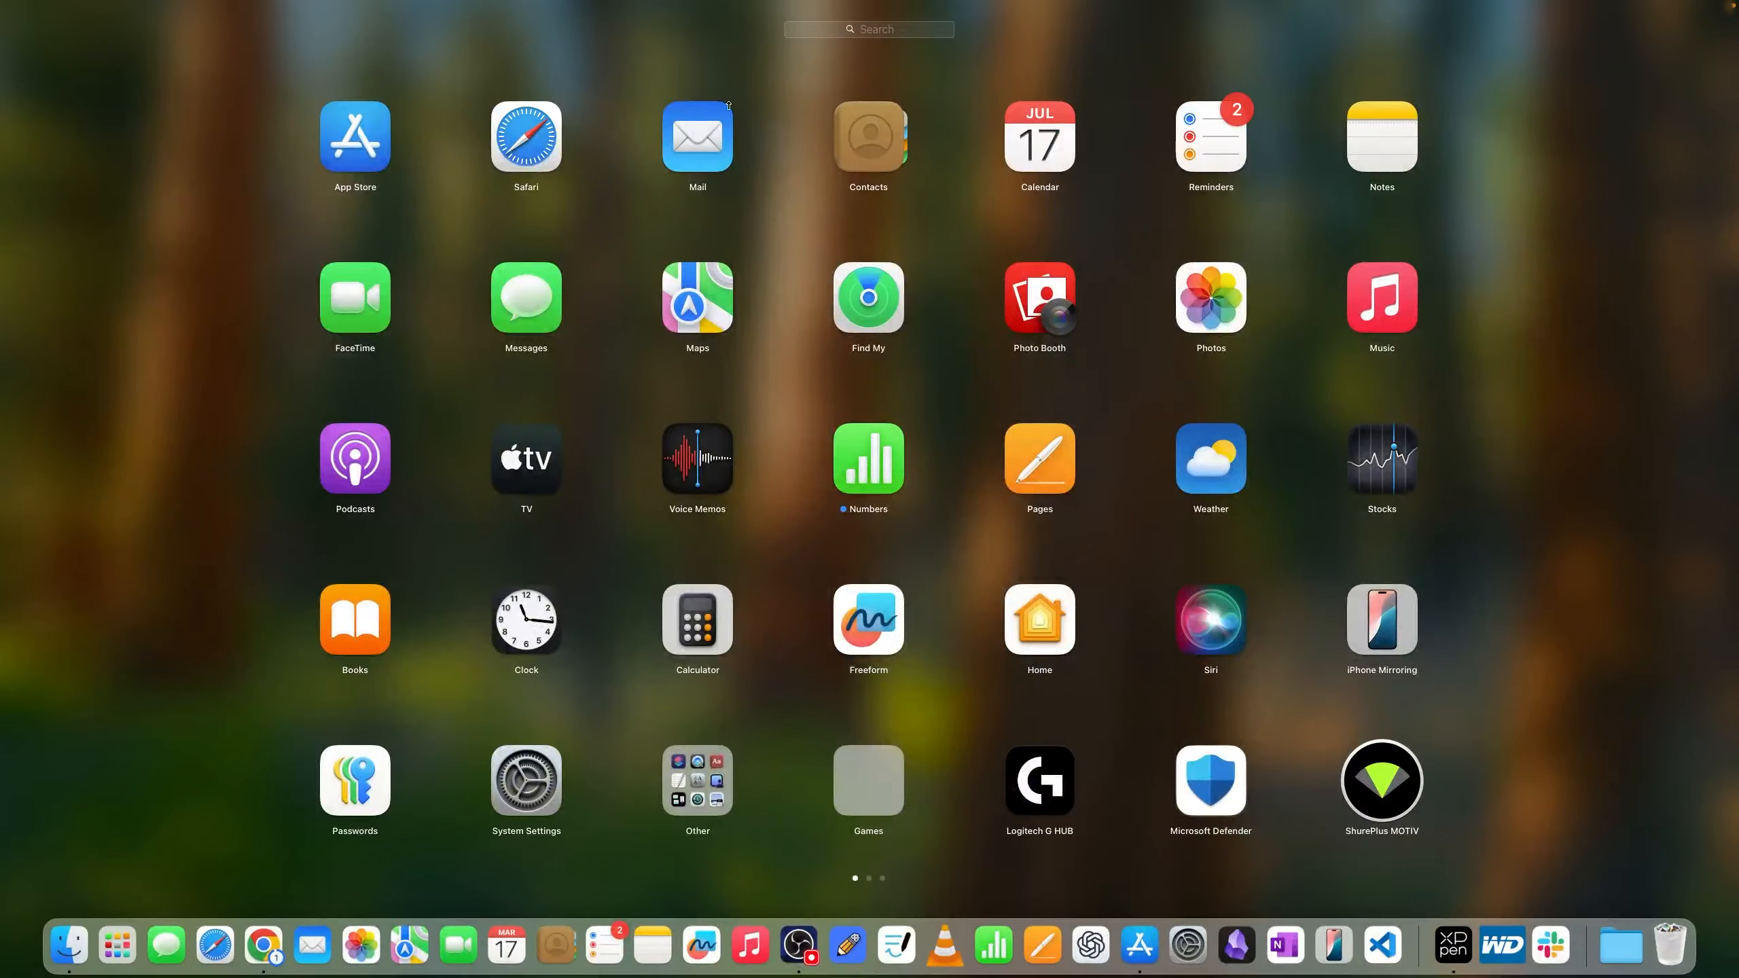
pyautogui.click(835, 31)
pyautogui.write('App Store')
pyautogui.press('Return')
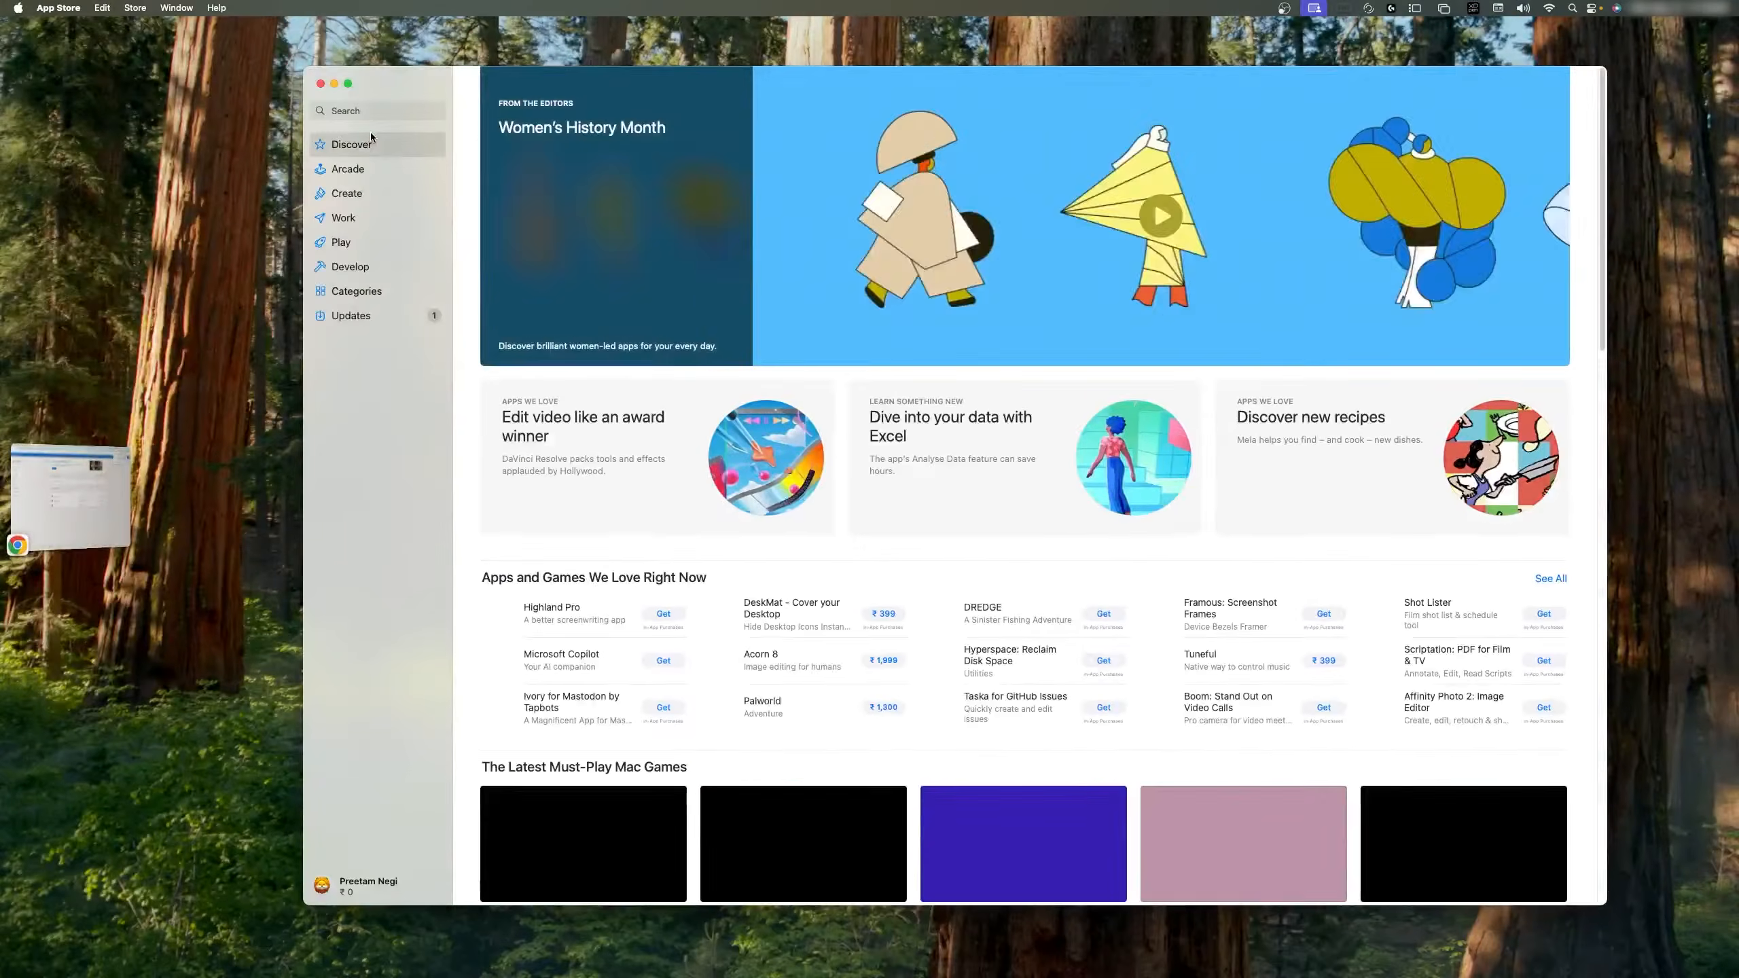
# - Search the App Store for "office 2021" and review the Microsoft 365 bundle's details page
pyautogui.click(370, 111)
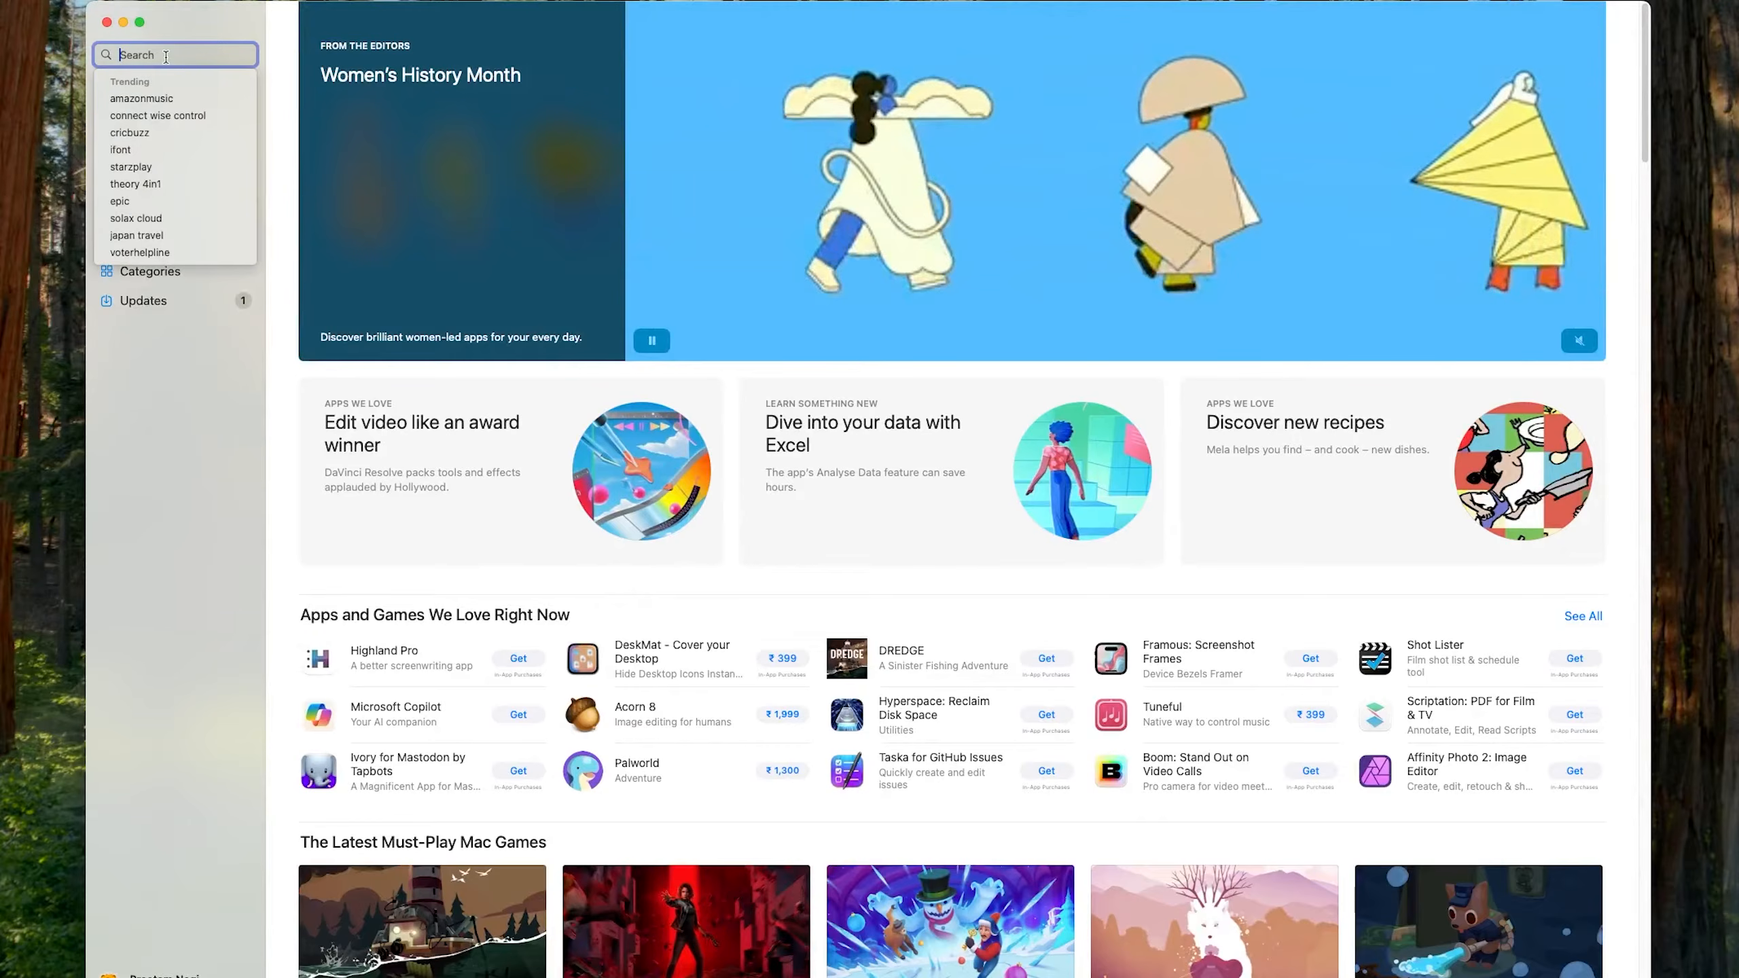
pyautogui.write('office')
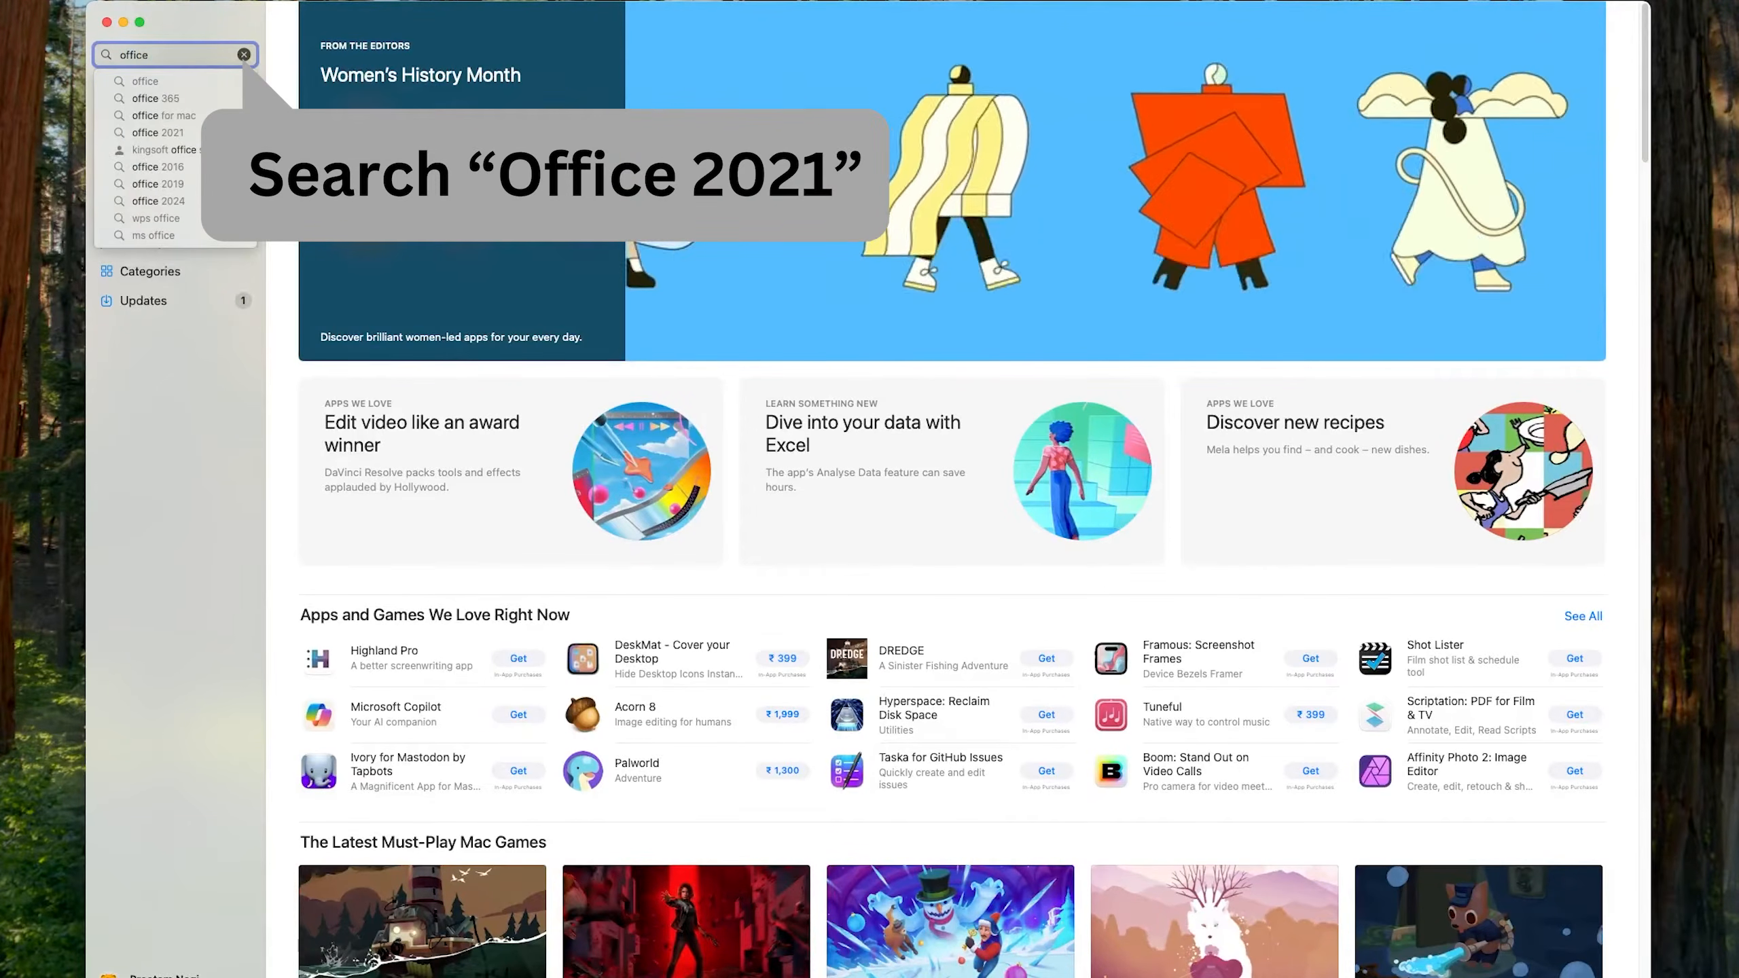
pyautogui.write(' 2021')
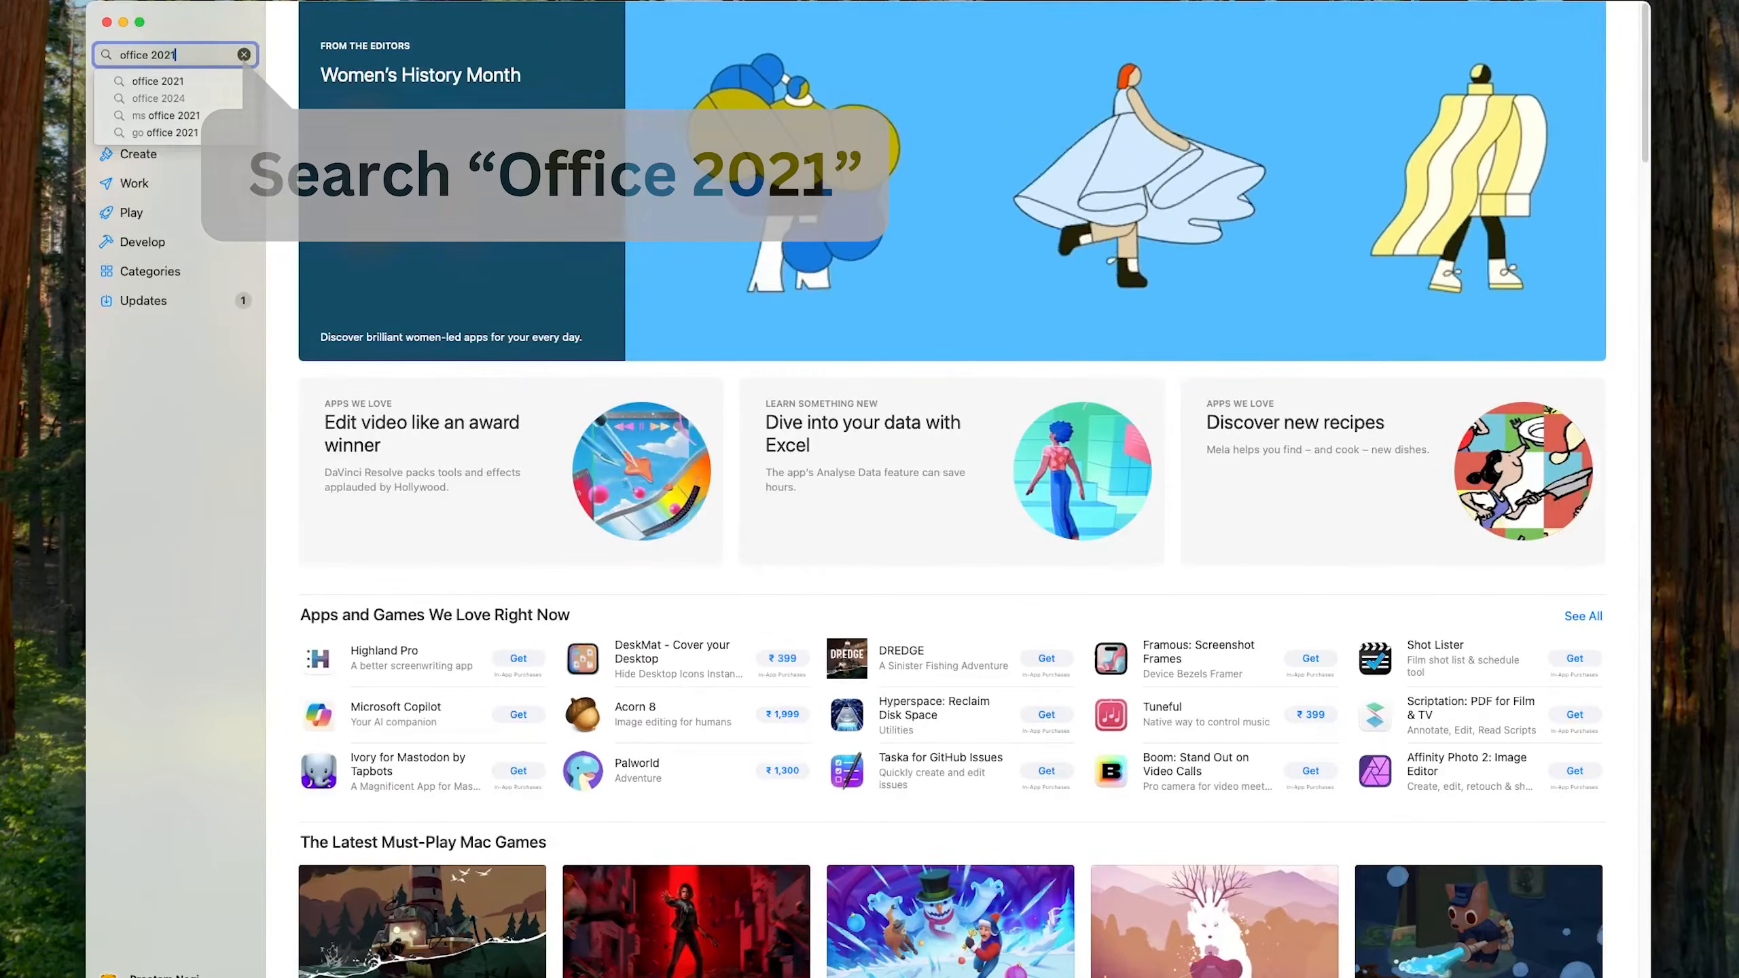
pyautogui.press('Return')
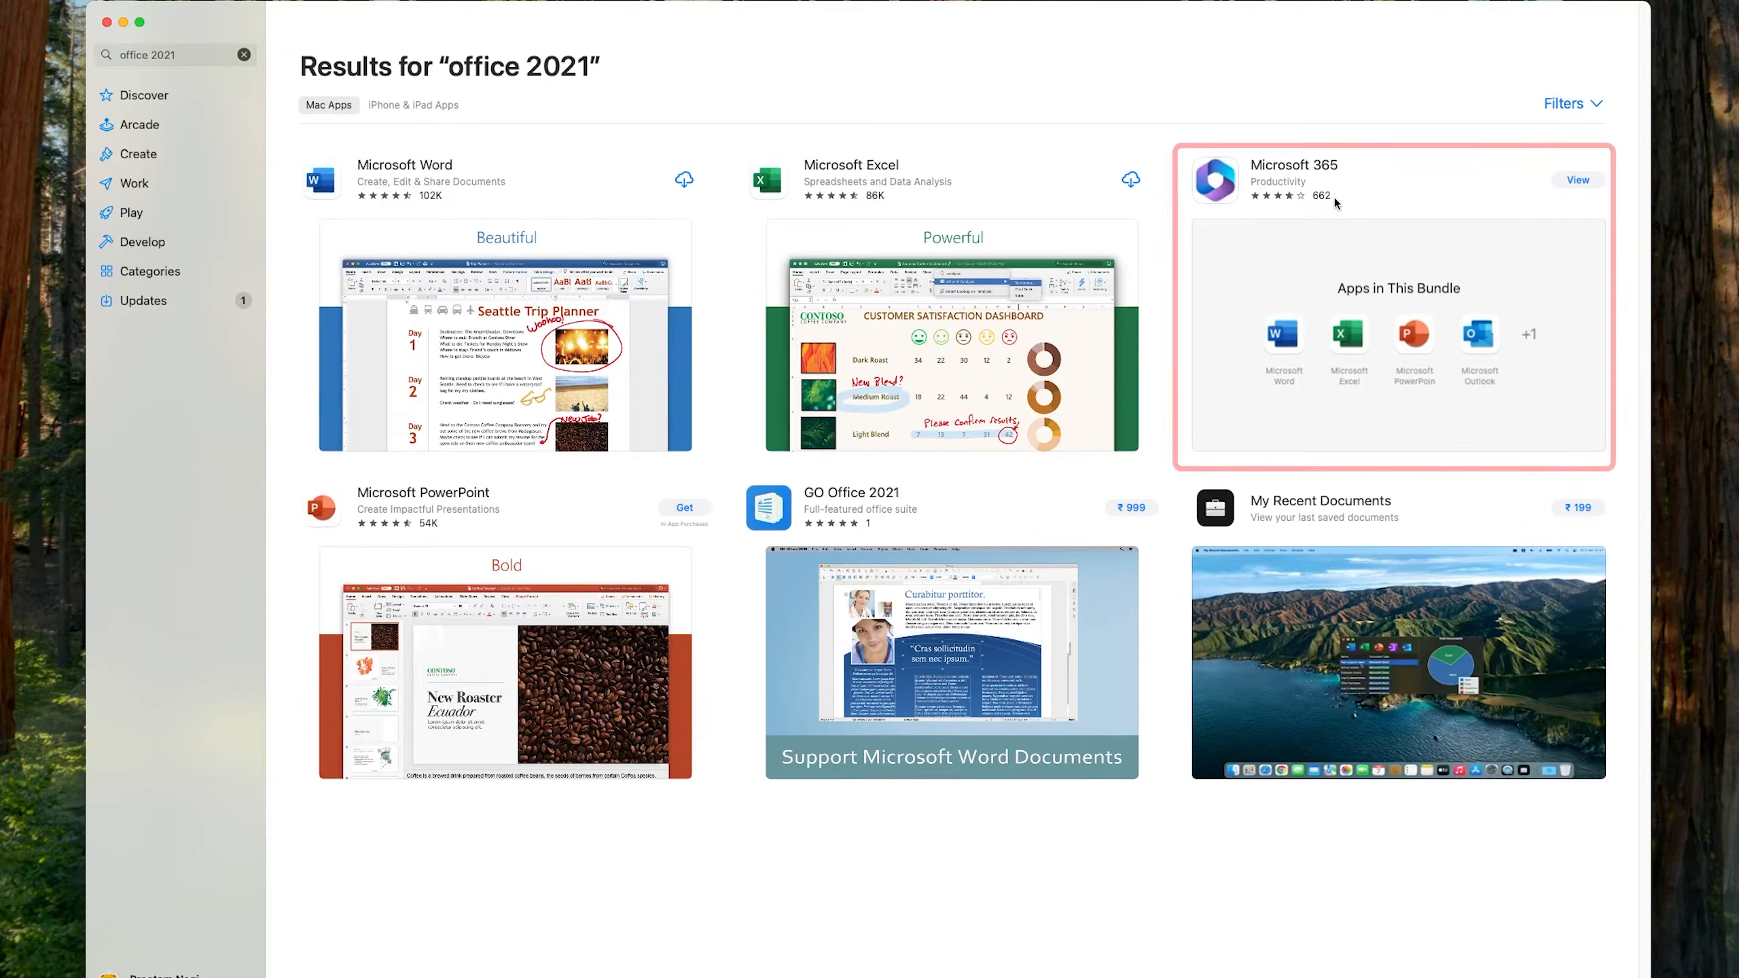
pyautogui.click(1578, 180)
pyautogui.scroll(-10, 559, 219)
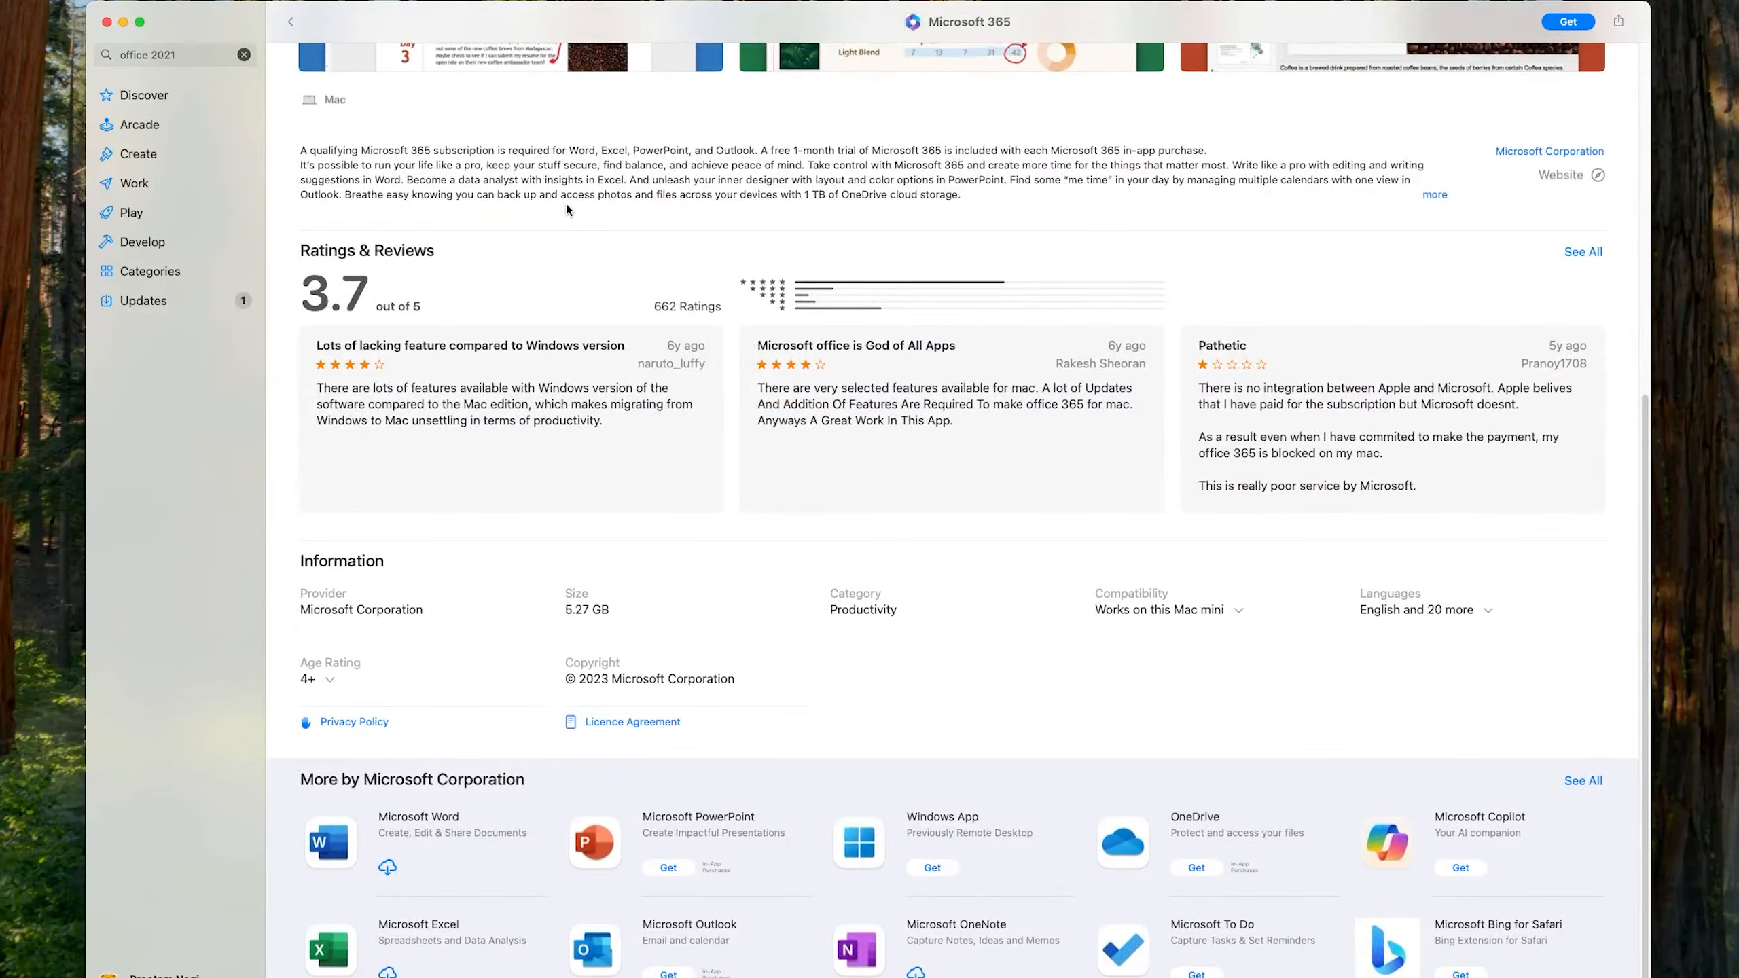
pyautogui.scroll(10, 566, 209)
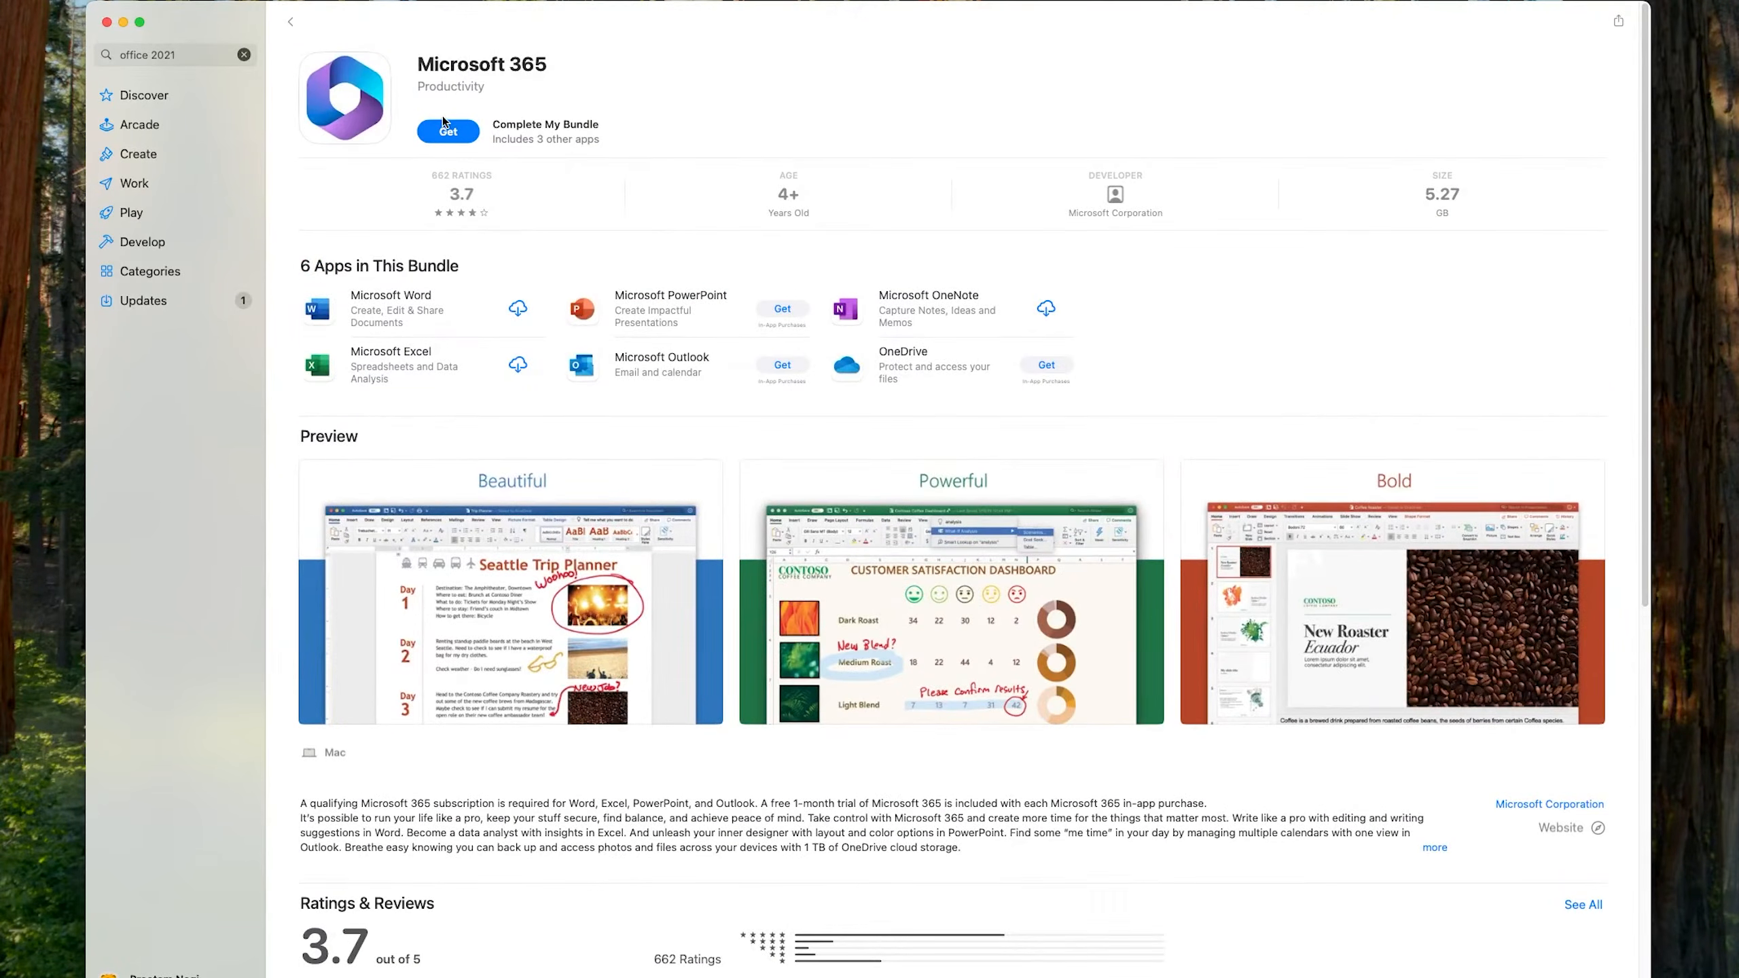
# - Try to get the Microsoft 365 bundle, entering the Apple Account password, and cancel the purchase of the entire App Bundle
pyautogui.click(443, 123)
pyautogui.click(451, 132)
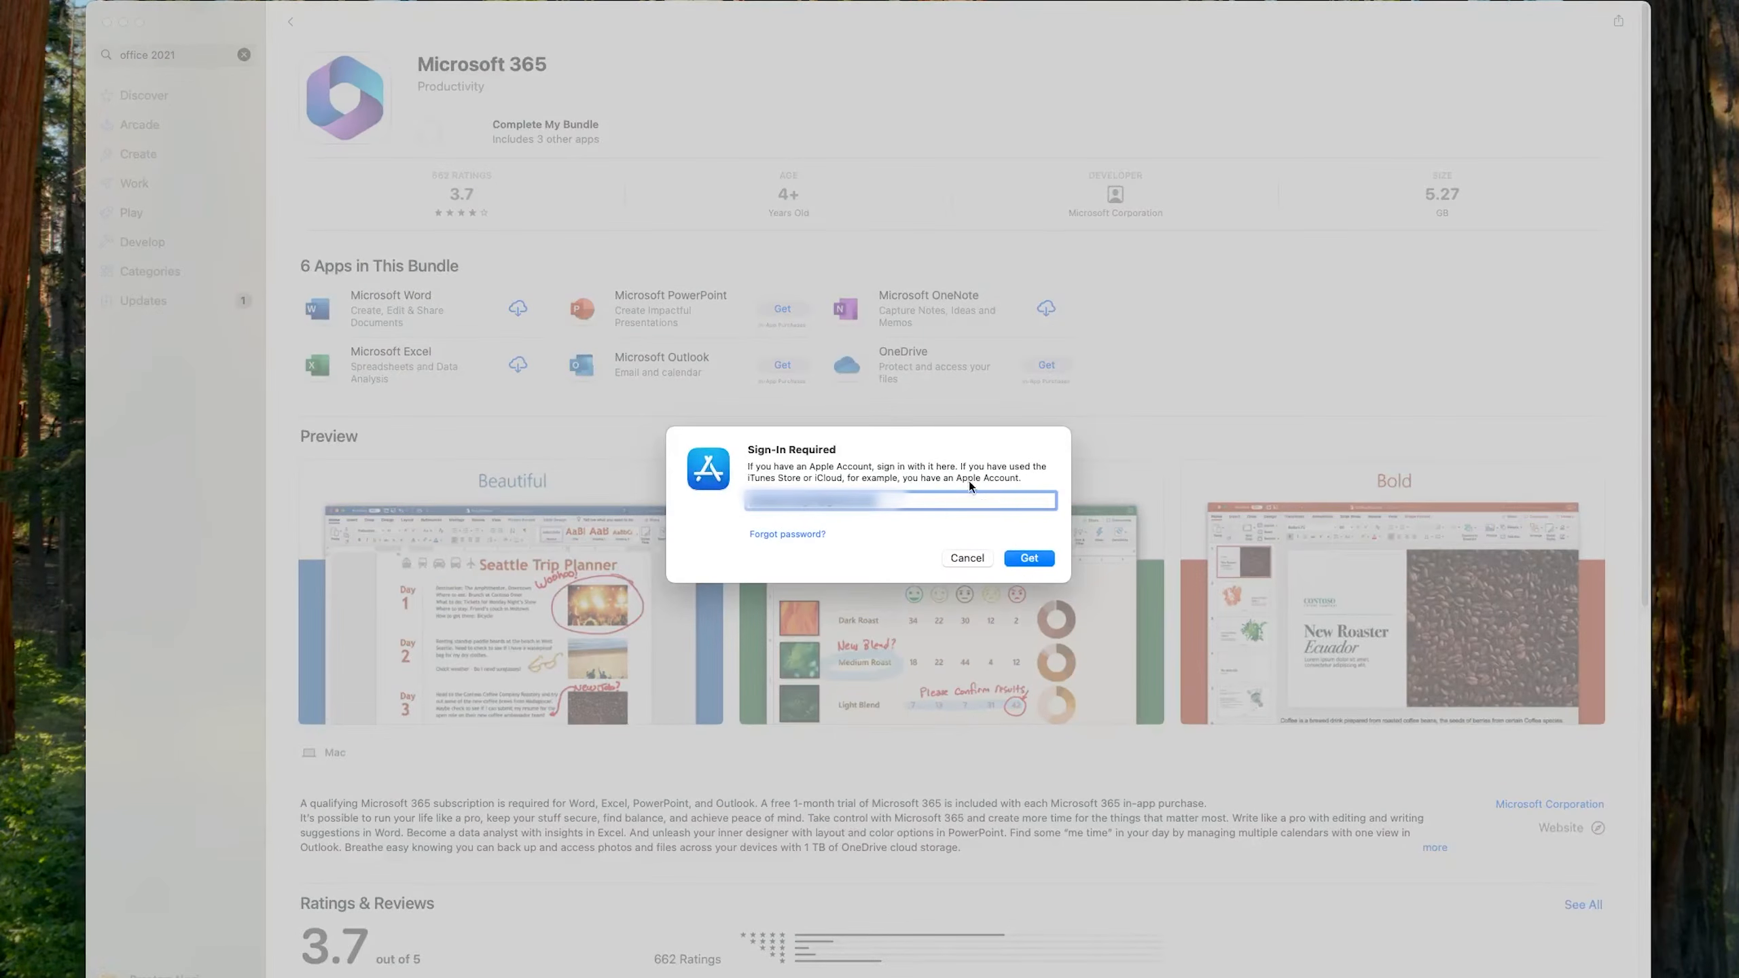
pyautogui.click(1023, 558)
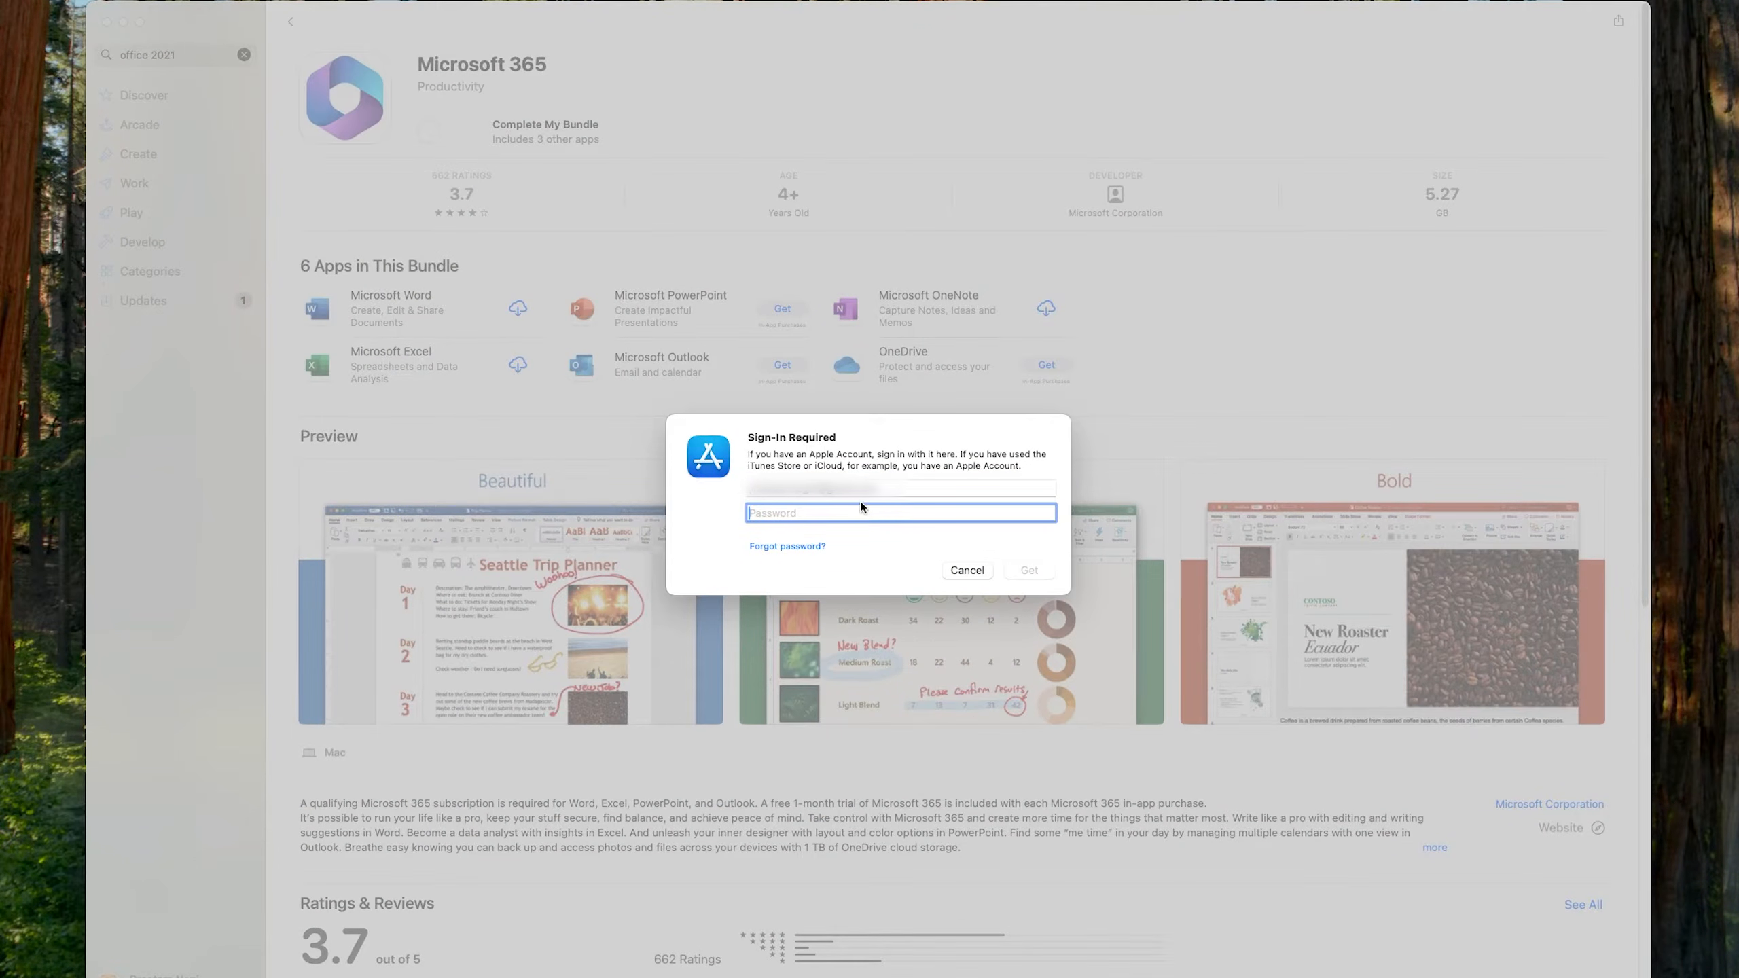
pyautogui.write('••••••••')
pyautogui.press('Return')
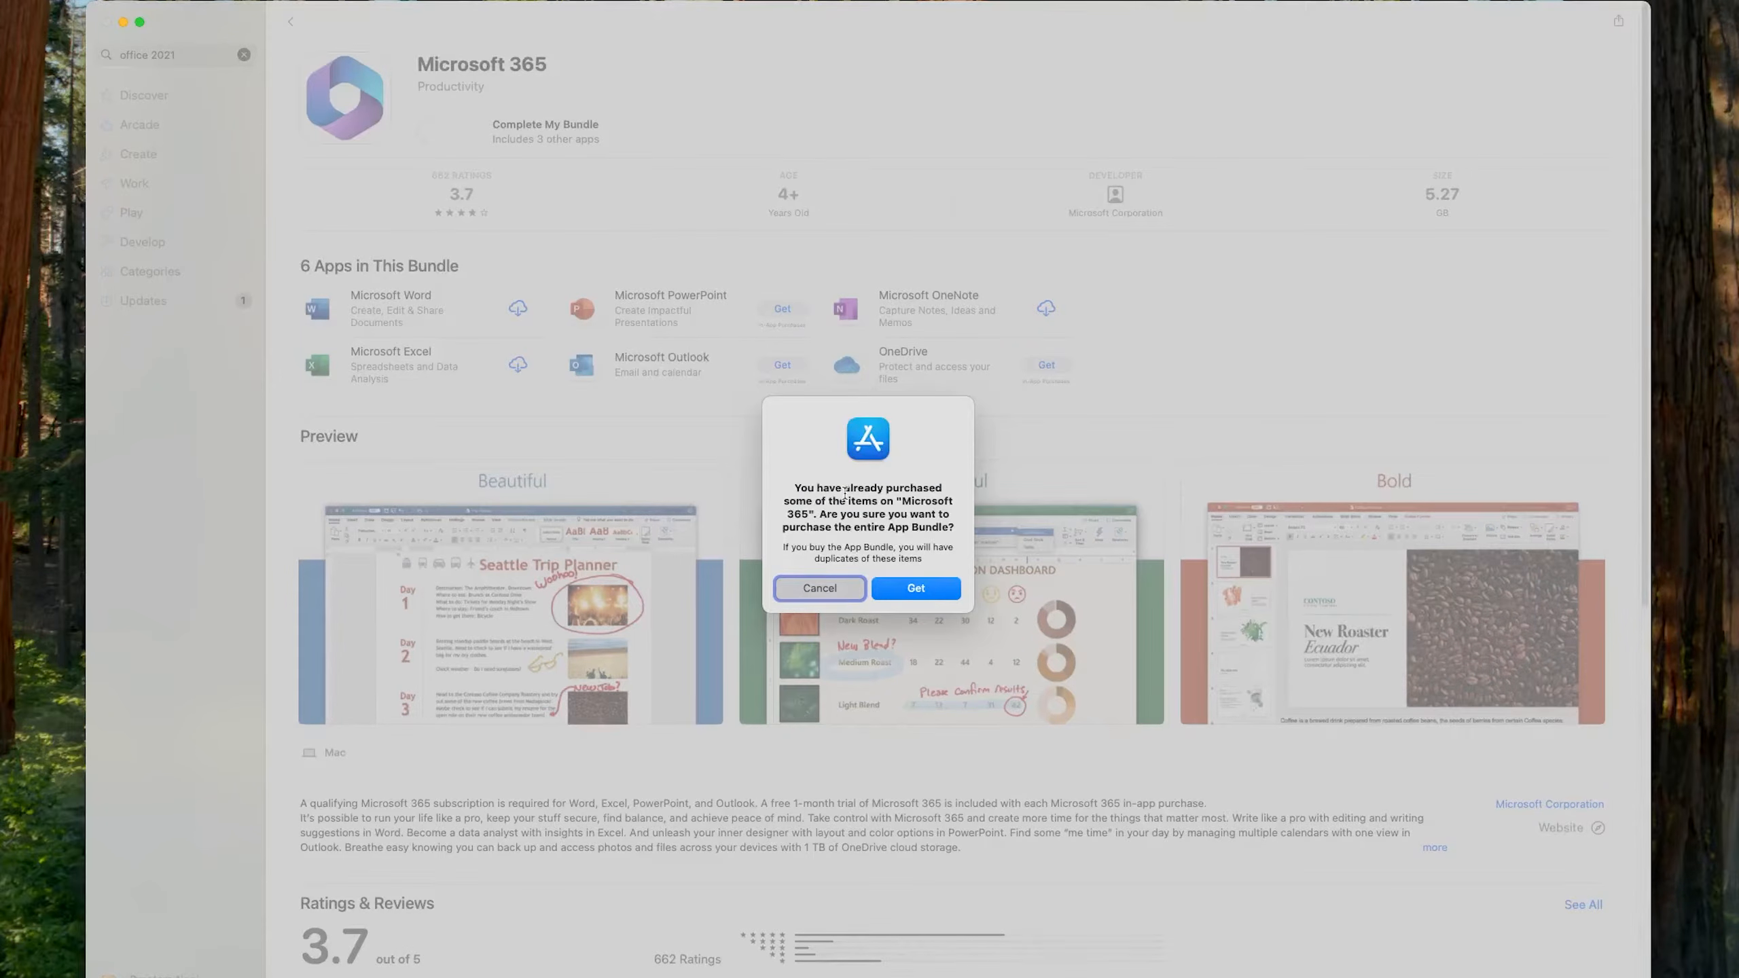
pyautogui.moveTo(844, 494); pyautogui.dragTo(908, 514)
pyautogui.click(875, 527)
pyautogui.click(843, 587)
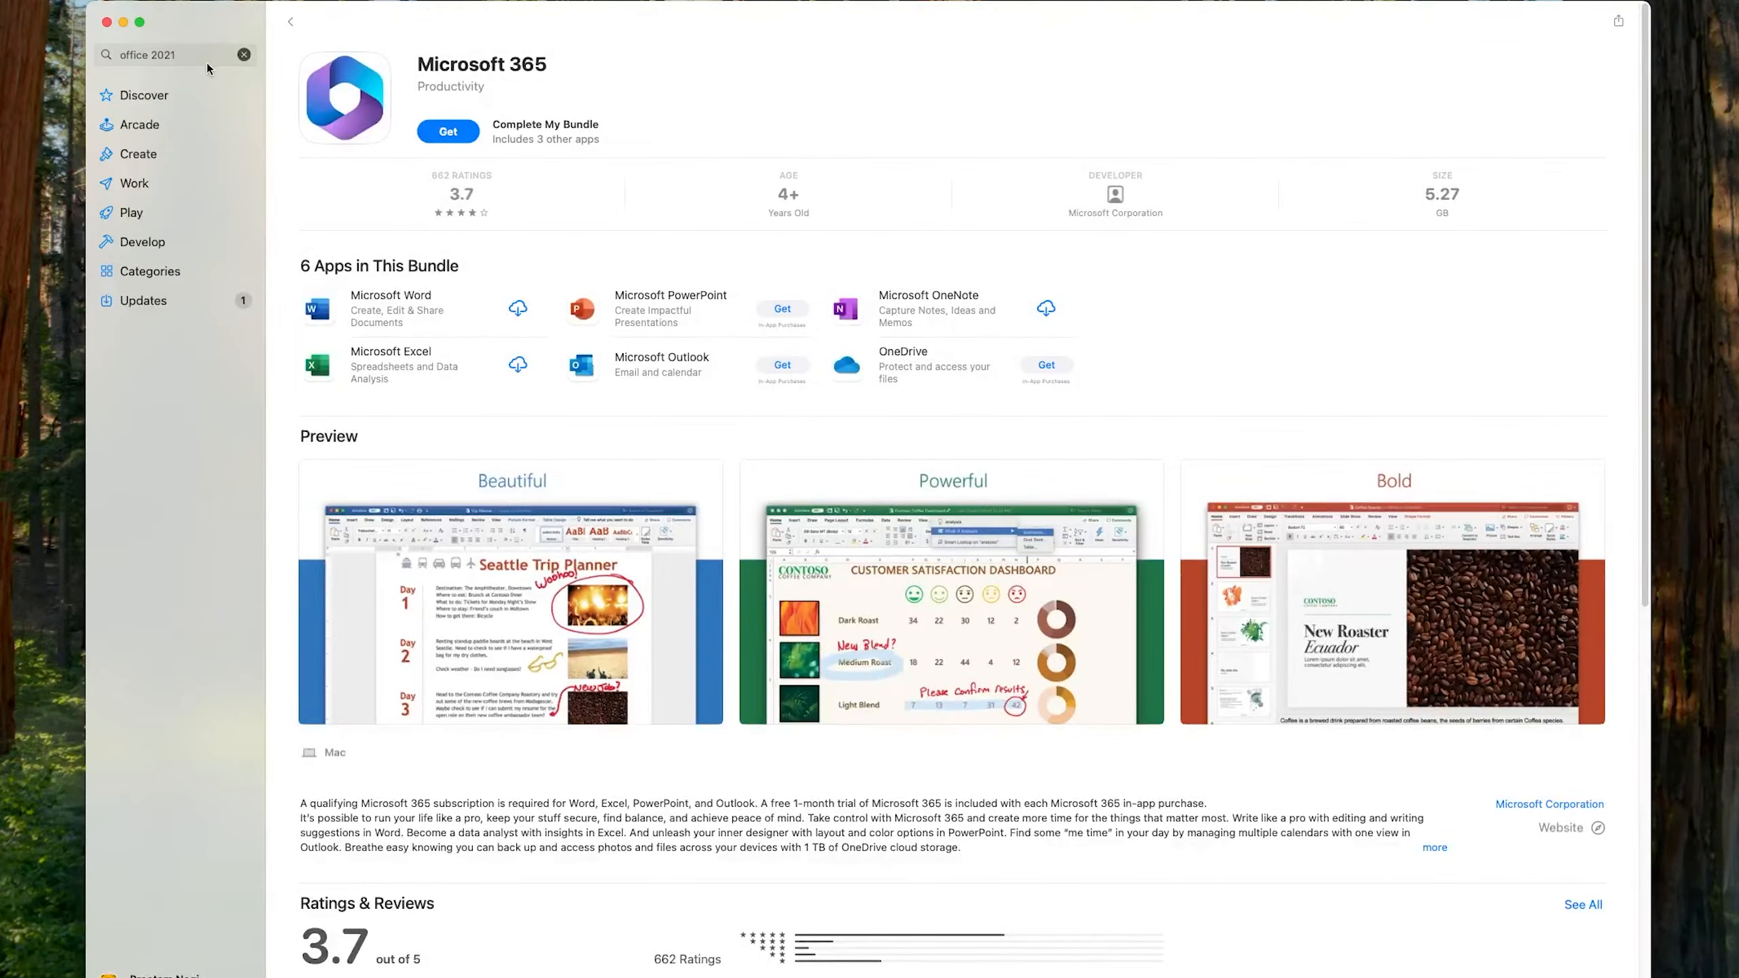
pyautogui.click(109, 24)
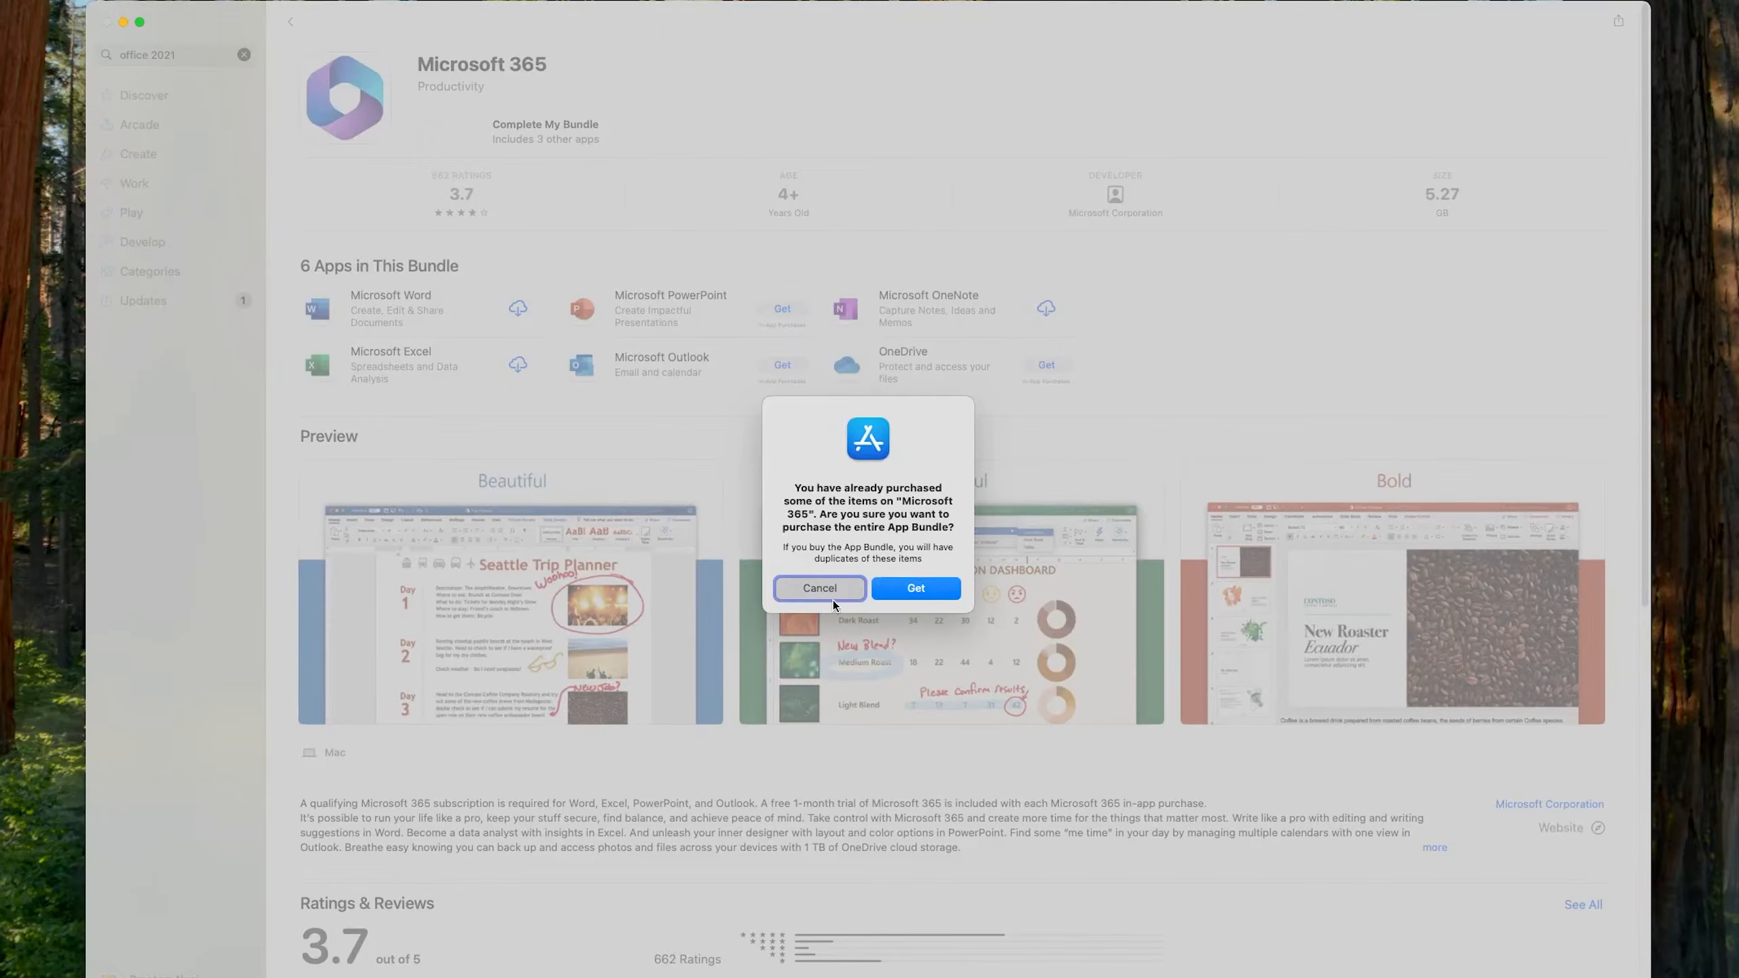
pyautogui.click(832, 598)
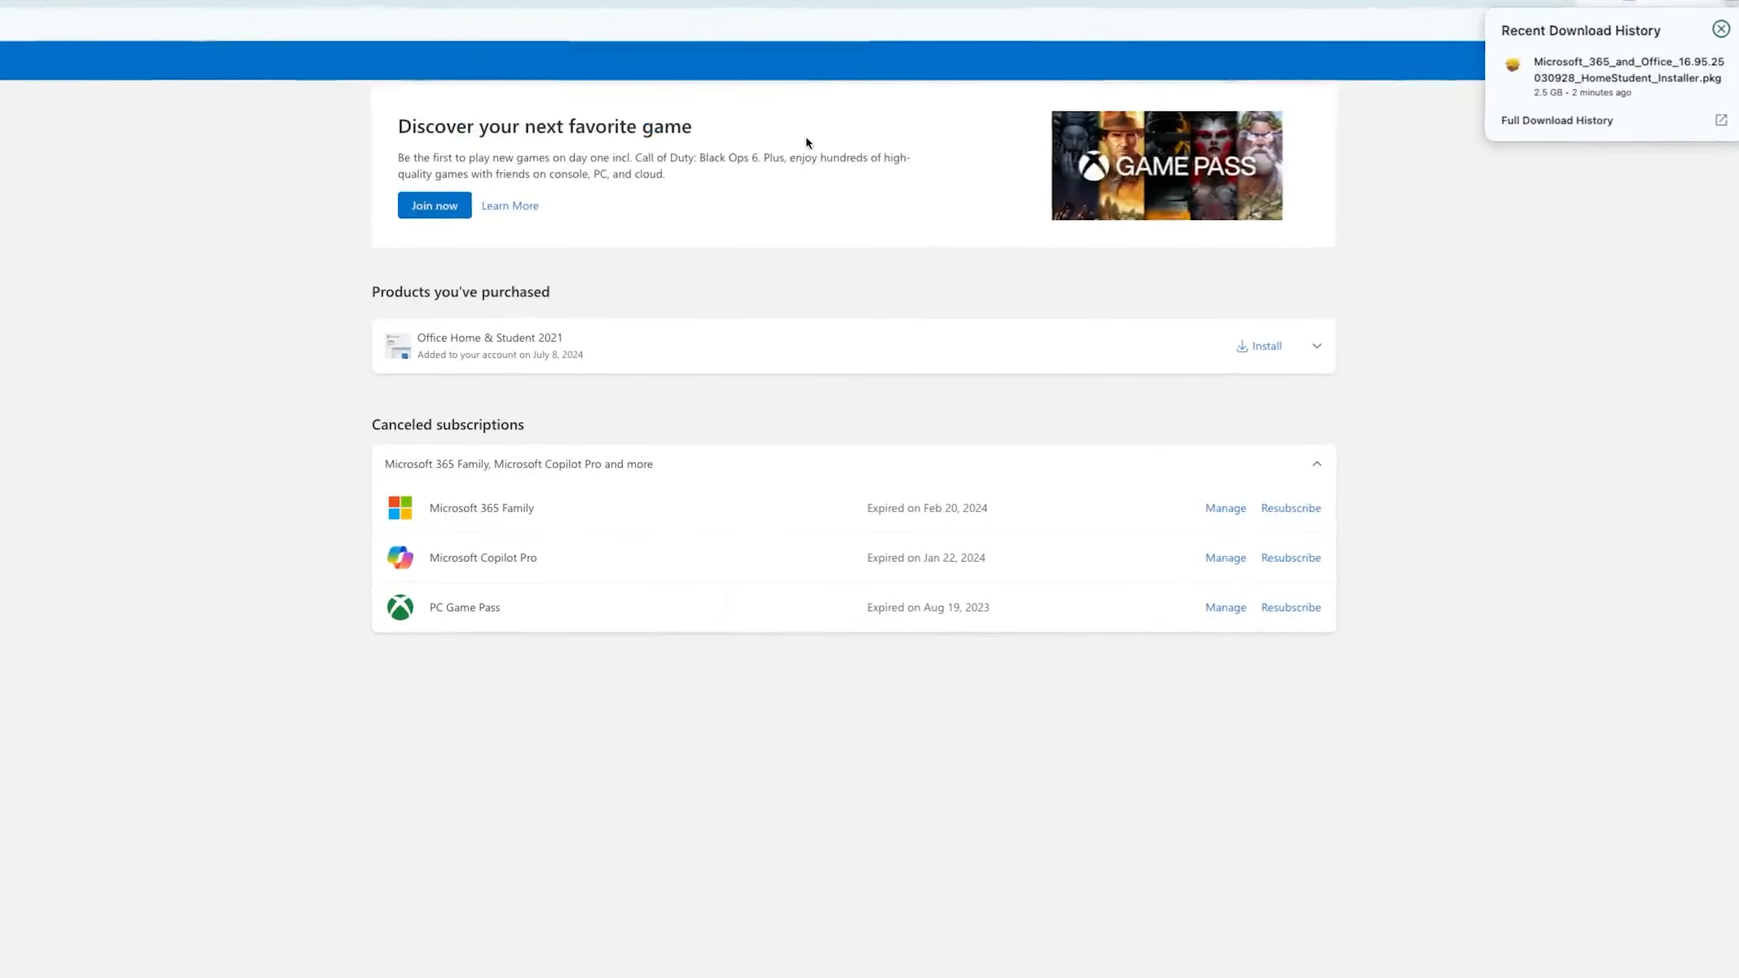
# - Launch the downloaded Microsoft 365 and Office HomeStudent installer package and agree to the software license terms
pyautogui.click(1574, 85)
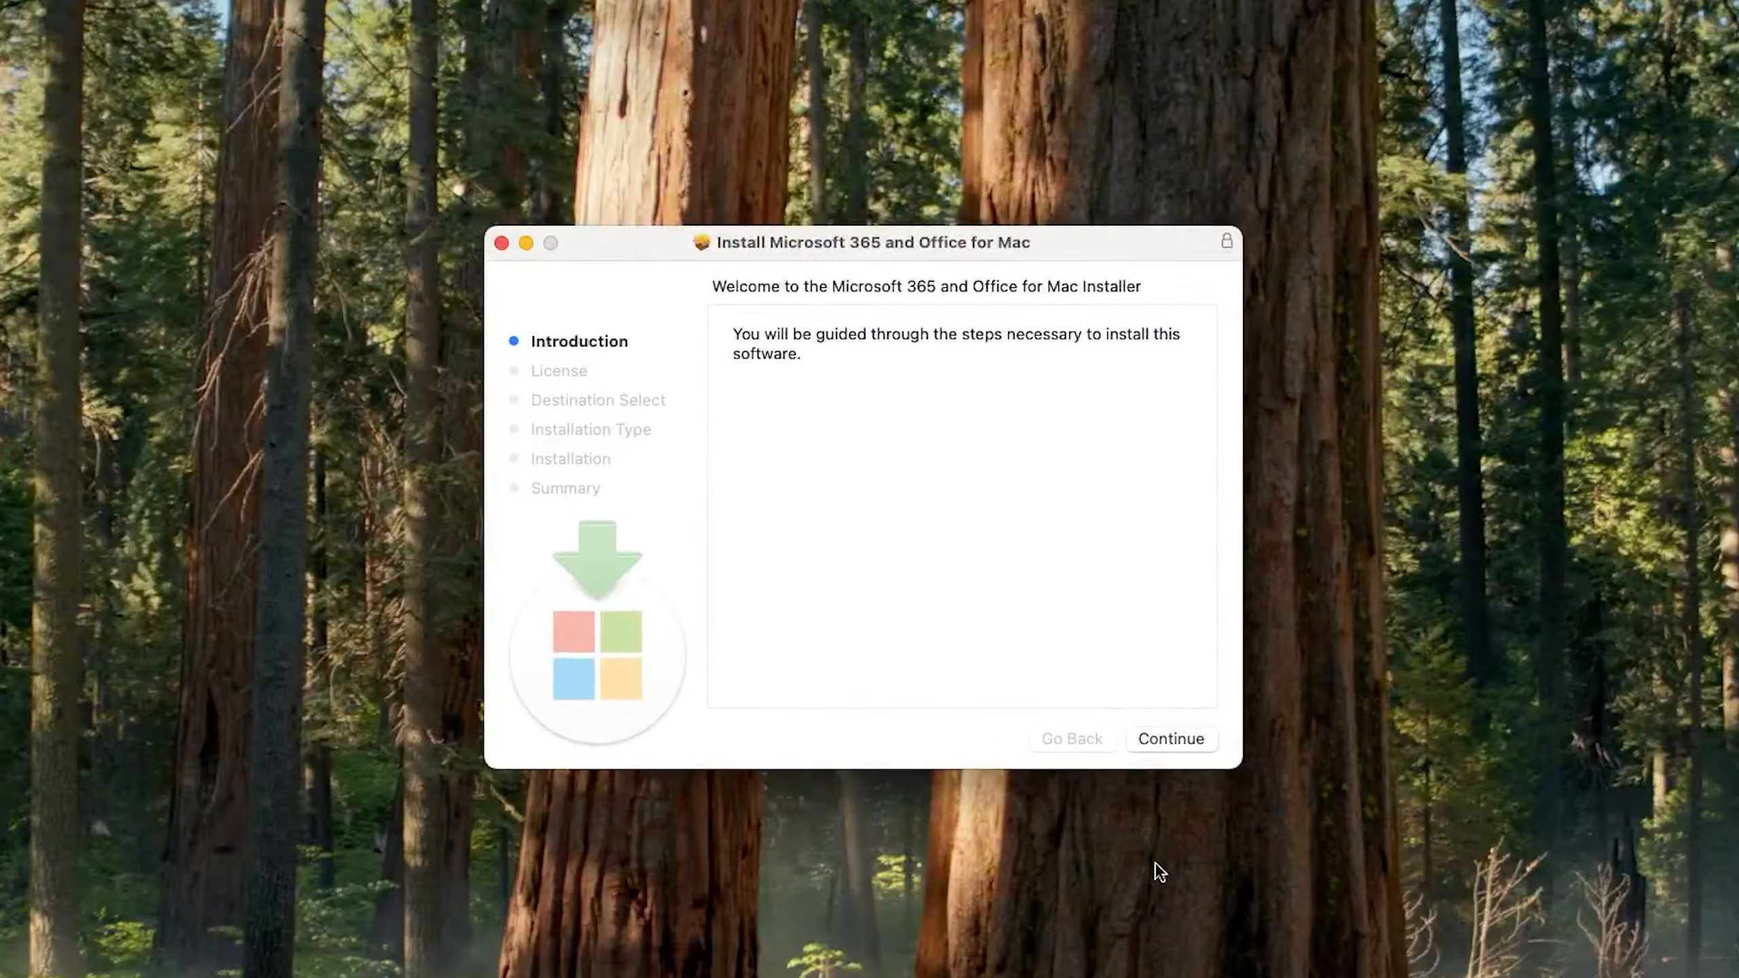
pyautogui.click(1163, 746)
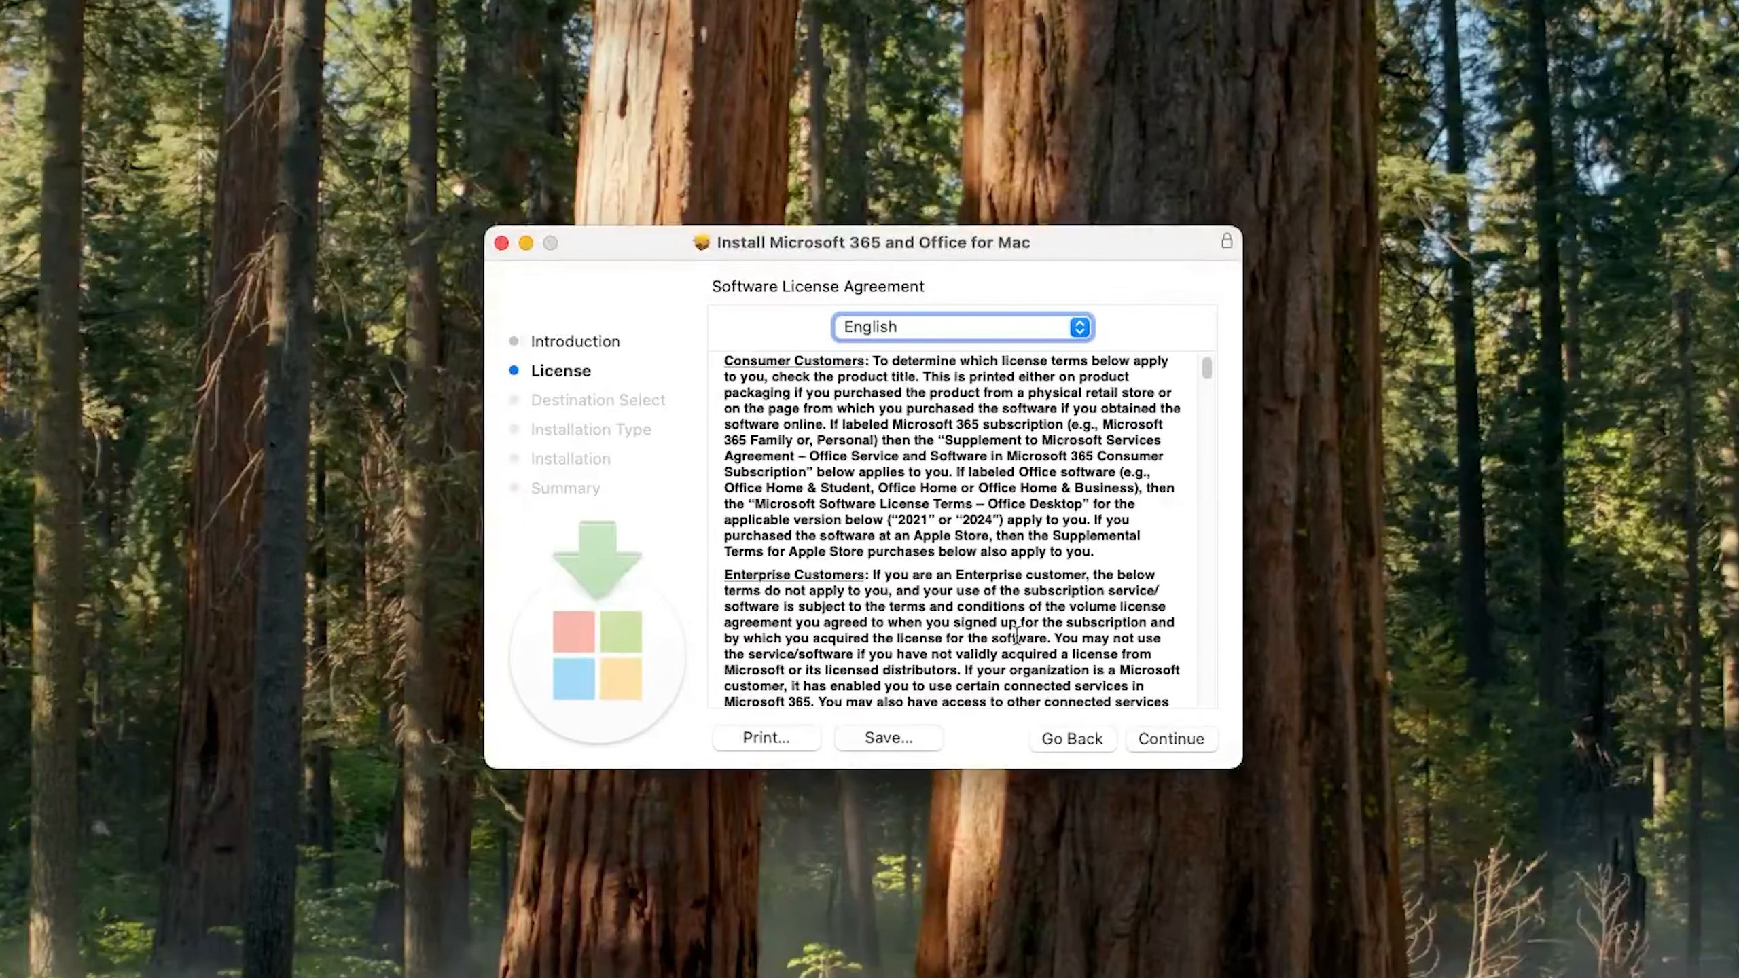
pyautogui.click(1156, 747)
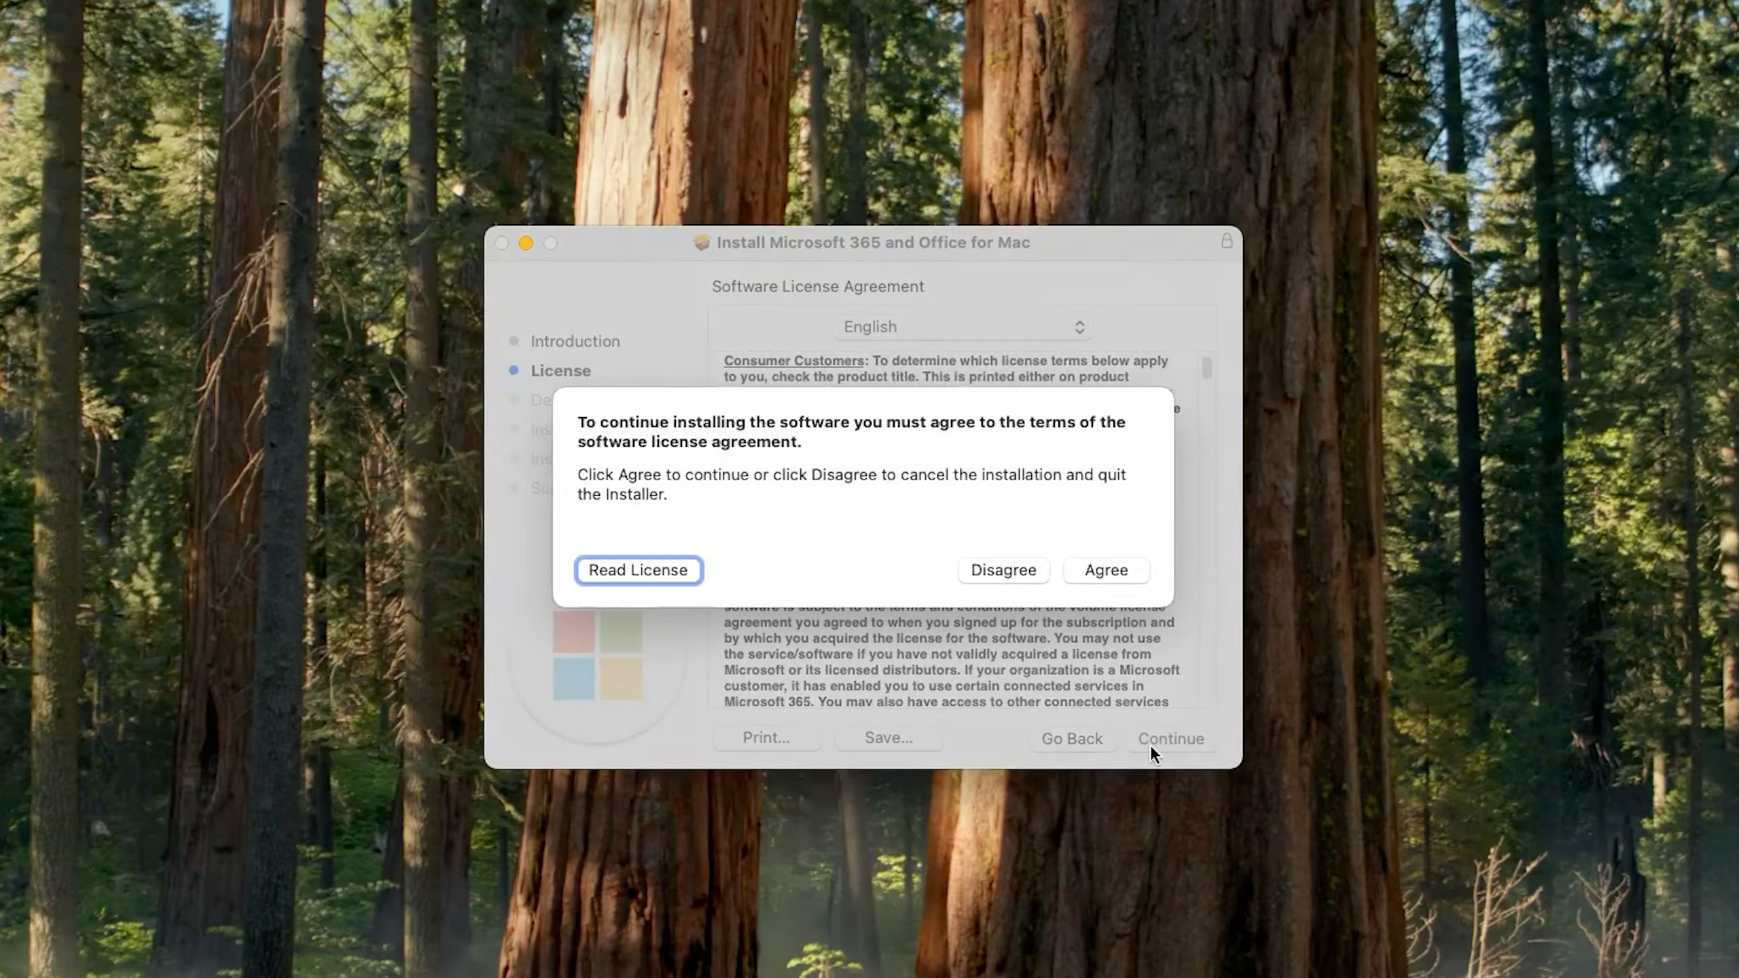
pyautogui.click(1138, 563)
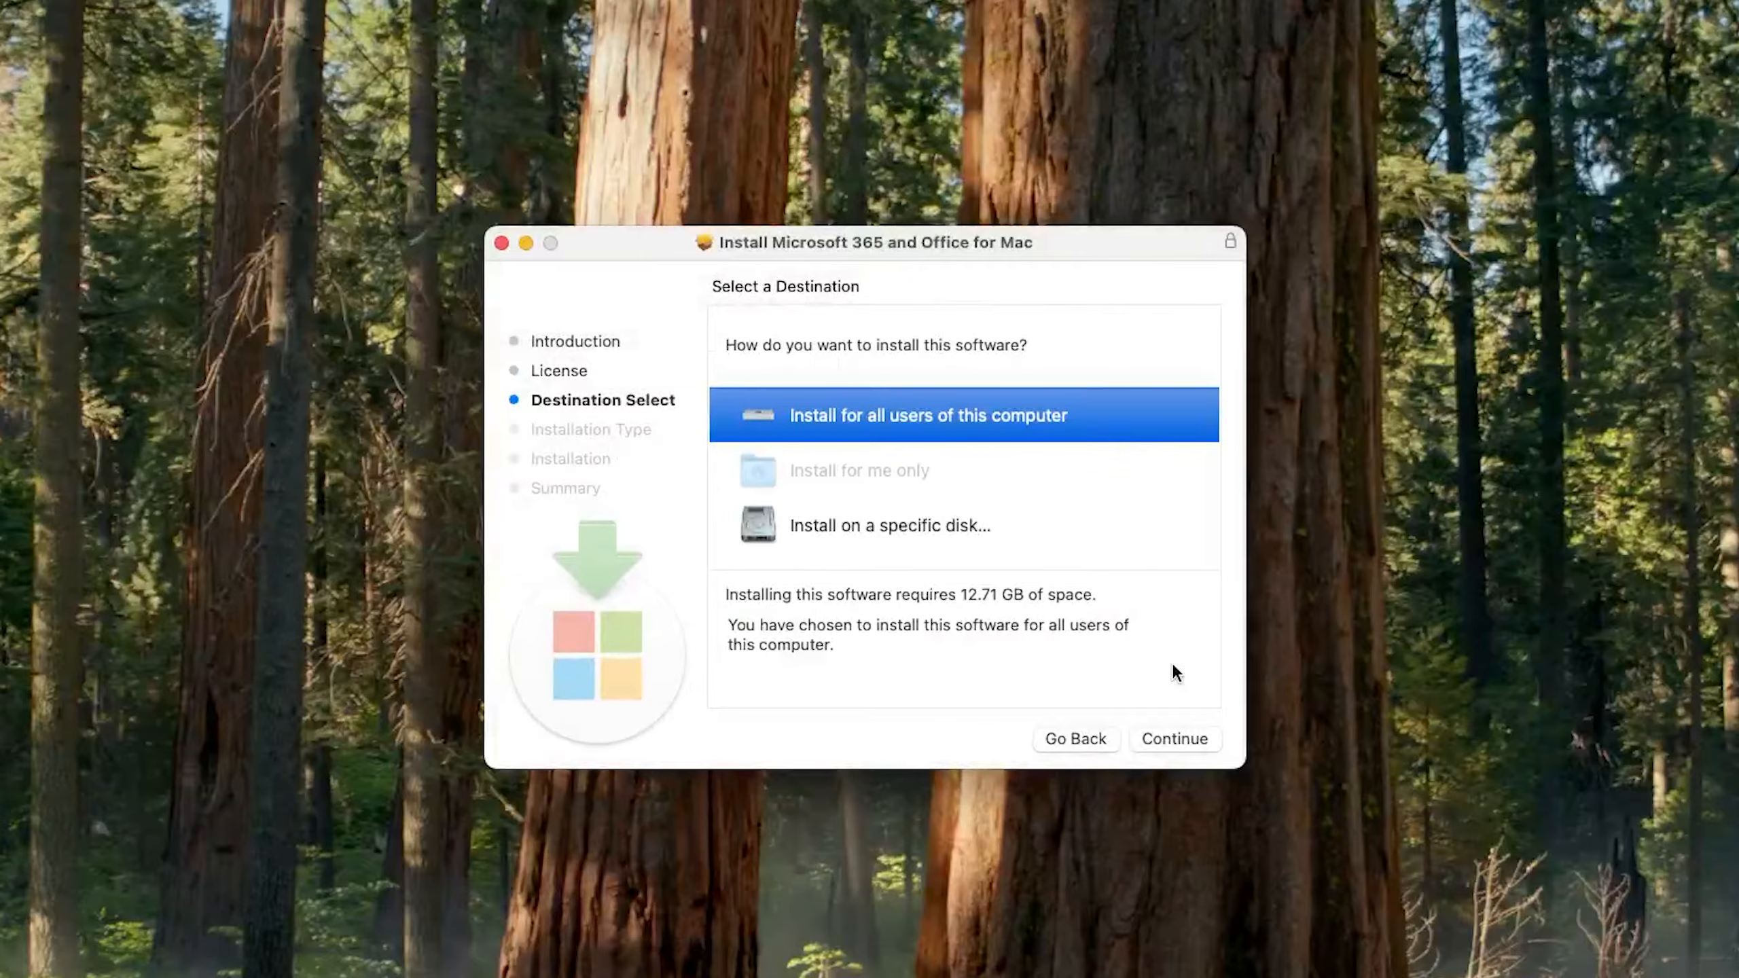
# - Choose to install the software for all users of this computer and proceed to the installation type
pyautogui.click(882, 536)
pyautogui.click(1174, 738)
pyautogui.click(1096, 740)
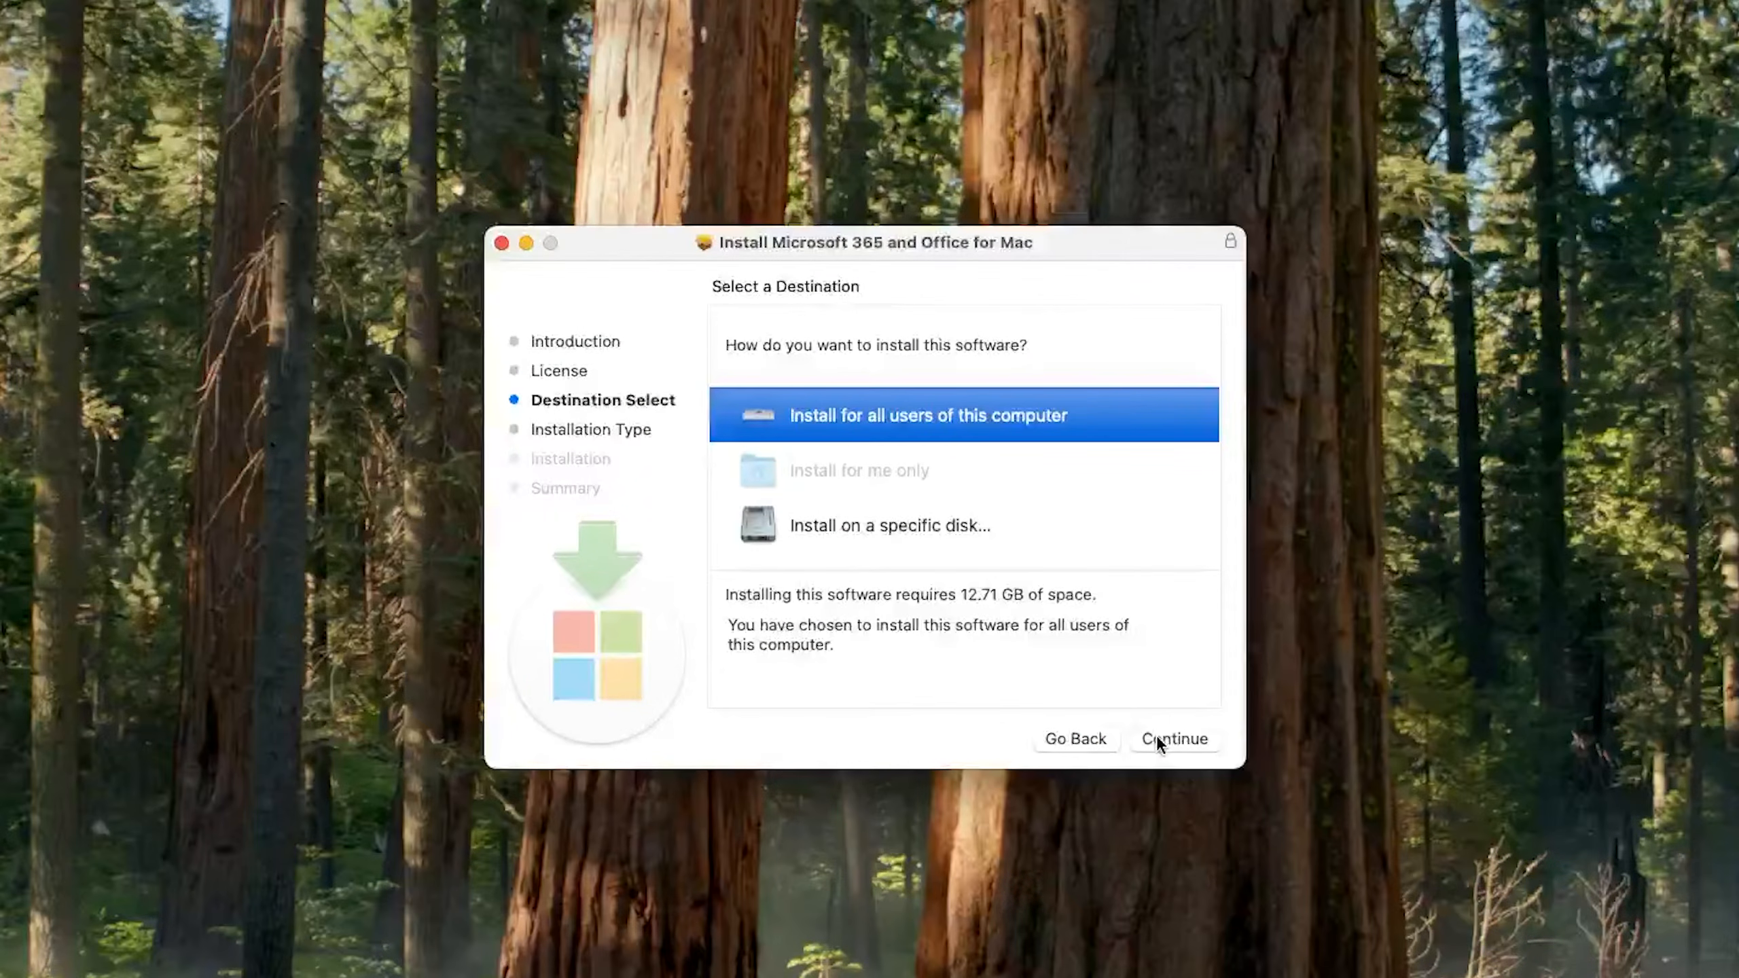
pyautogui.click(1156, 734)
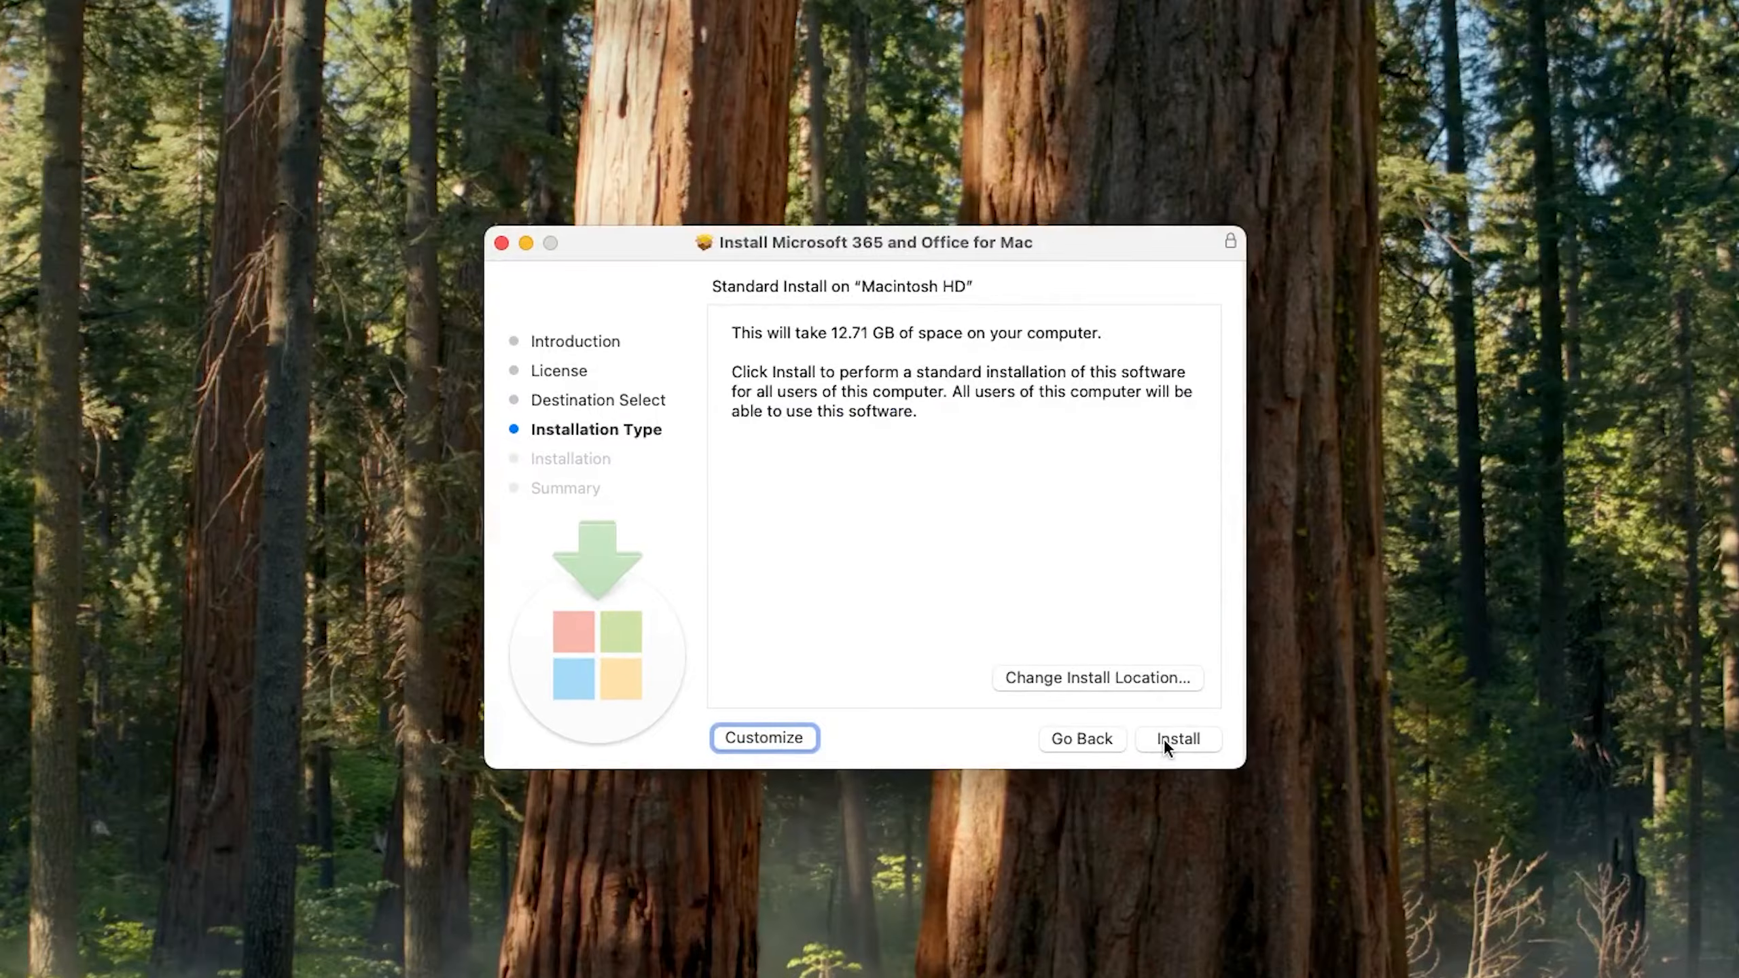
# - Run the standard installation, authorizing it with the Mac account password, and move the finished installer to the Trash
pyautogui.click(1164, 741)
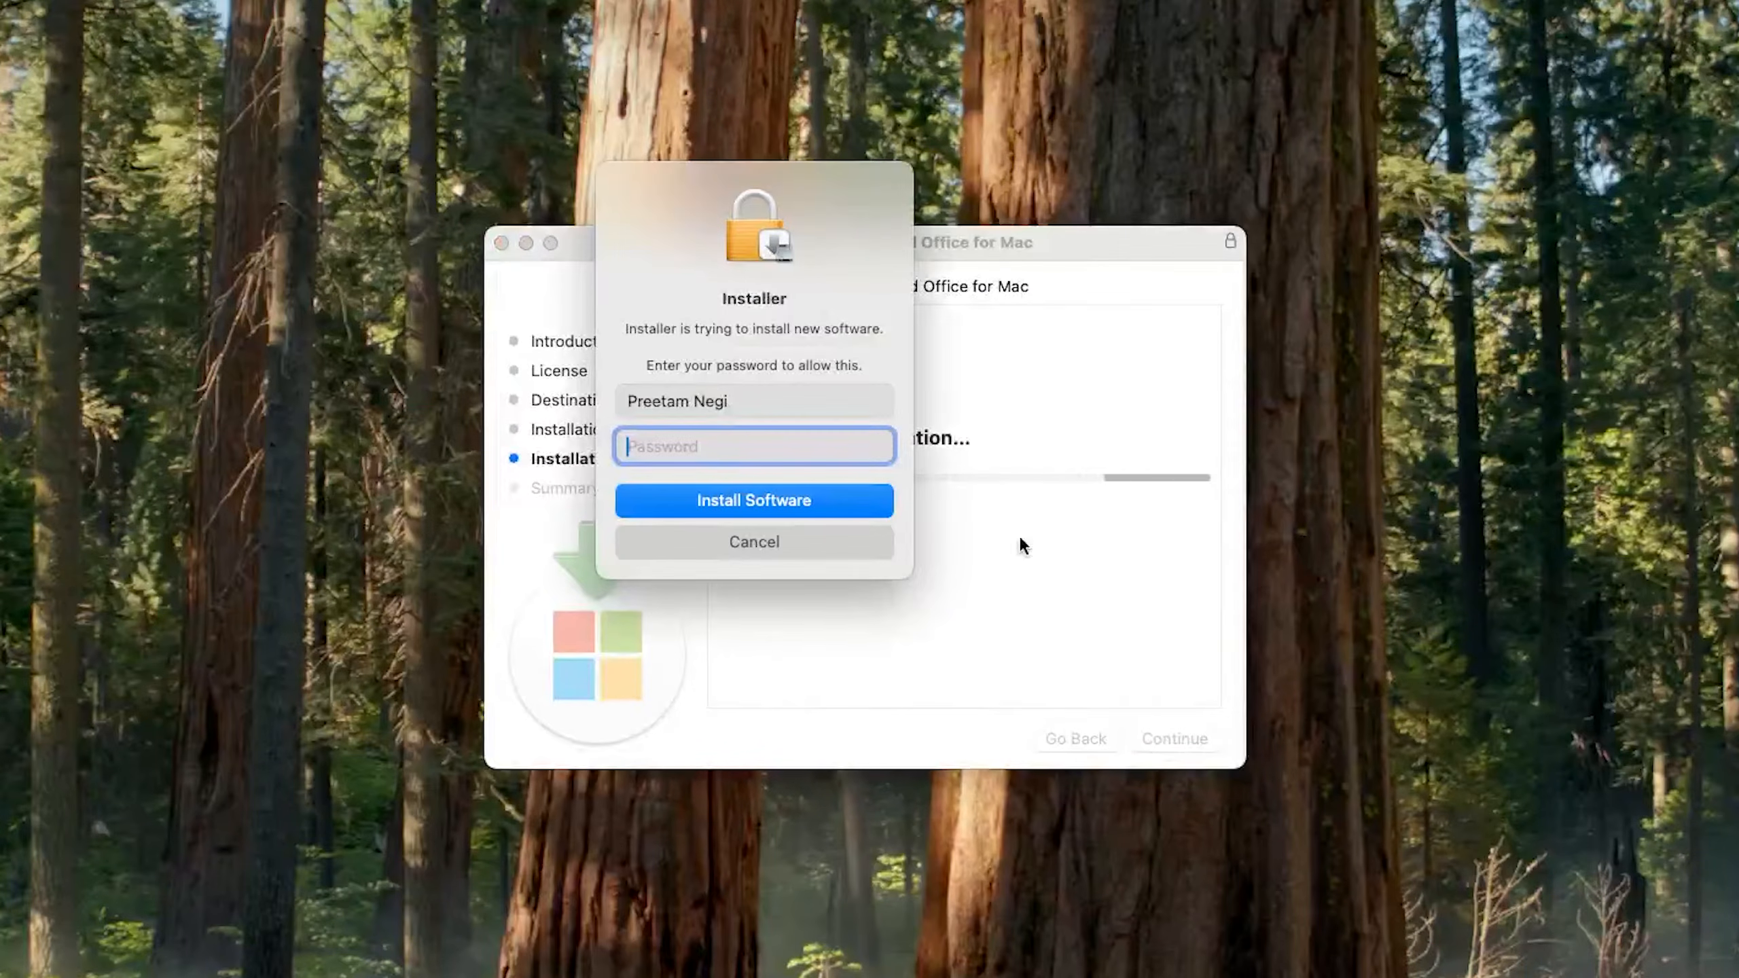
pyautogui.write('••••••')
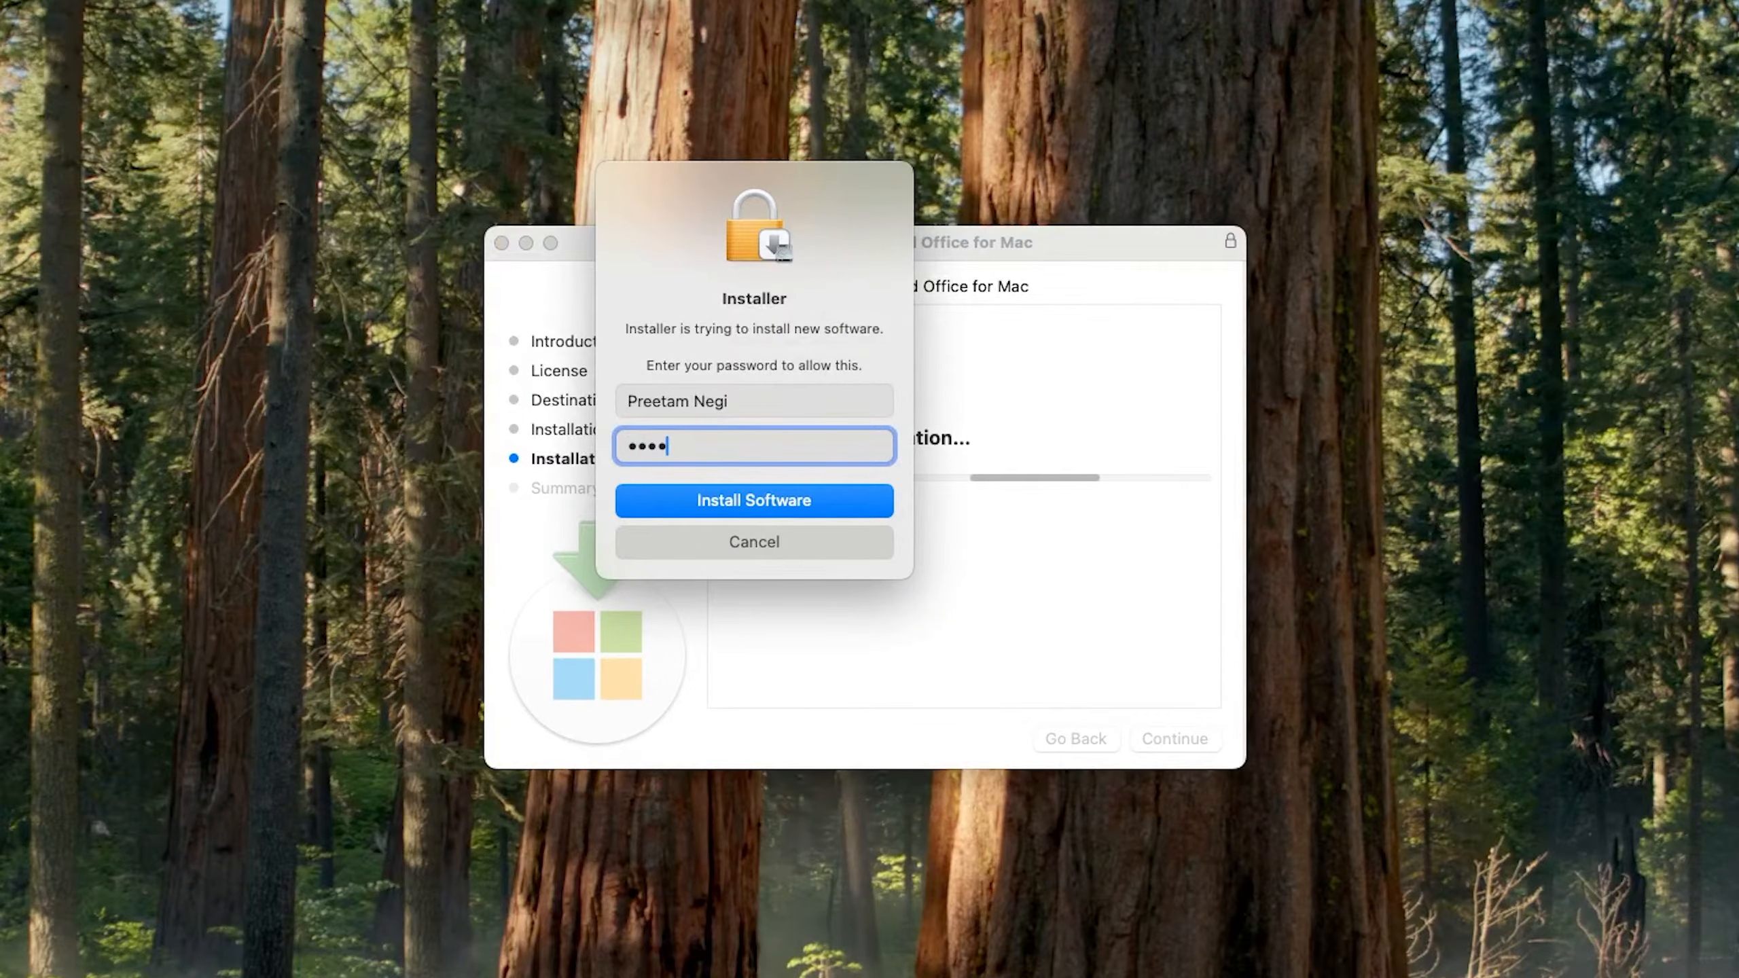
pyautogui.write('••')
pyautogui.click(757, 498)
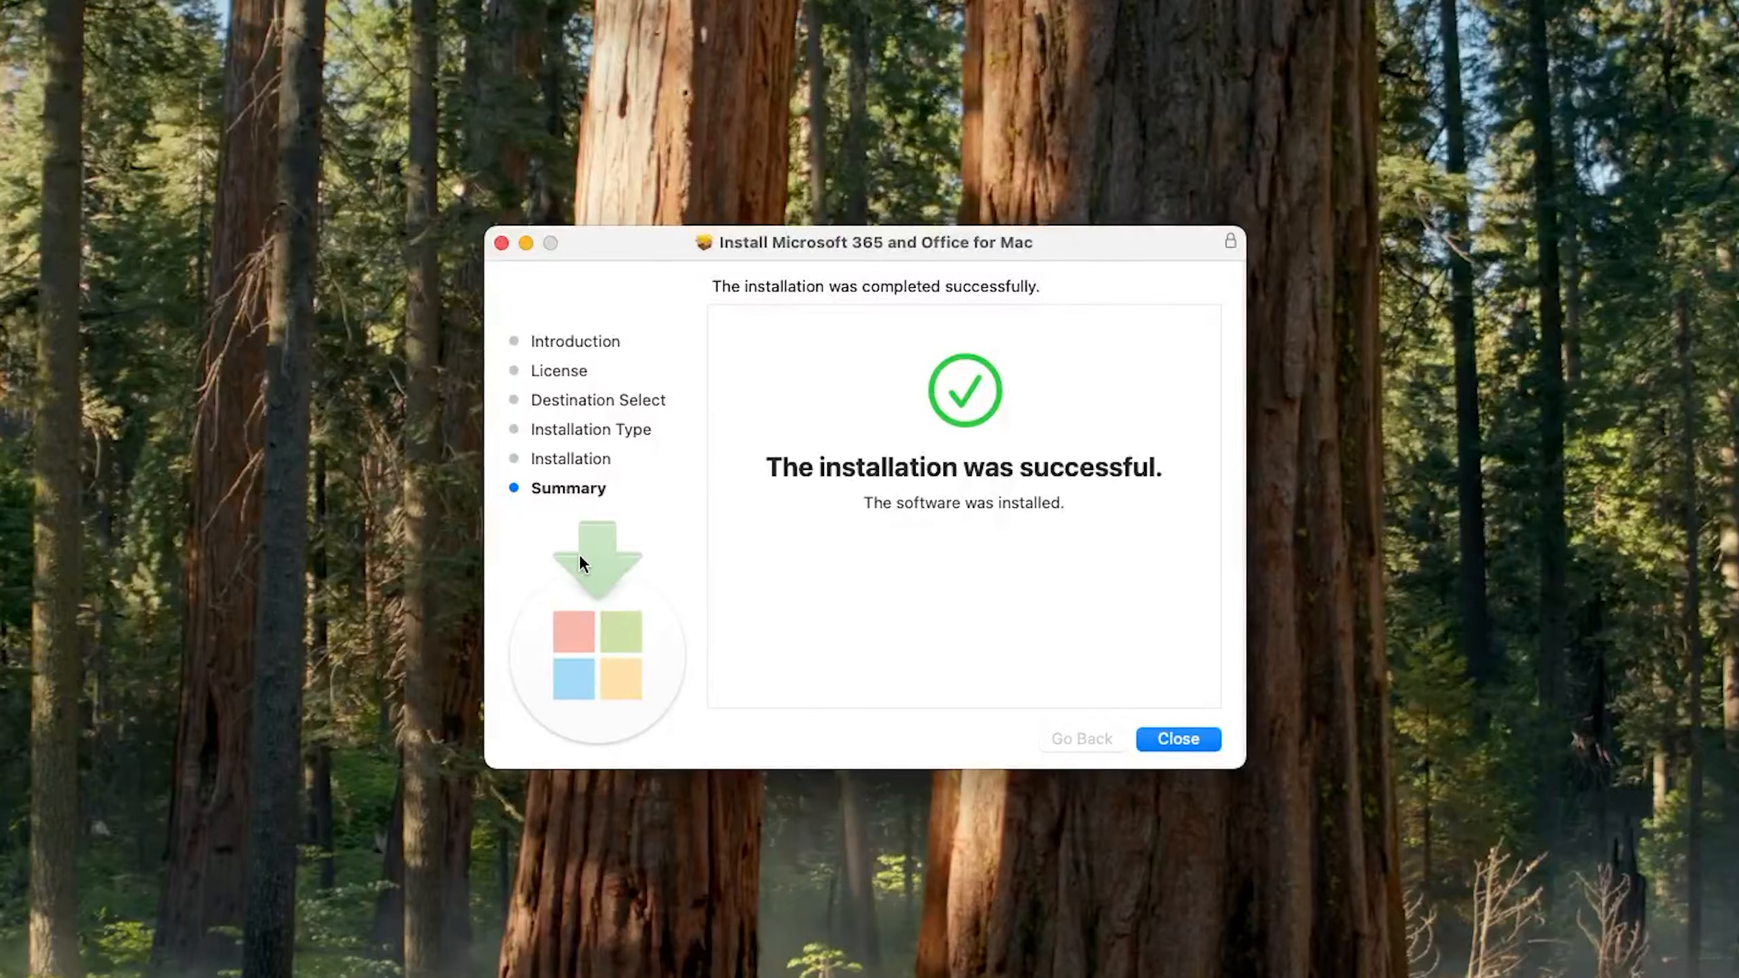
pyautogui.click(1163, 738)
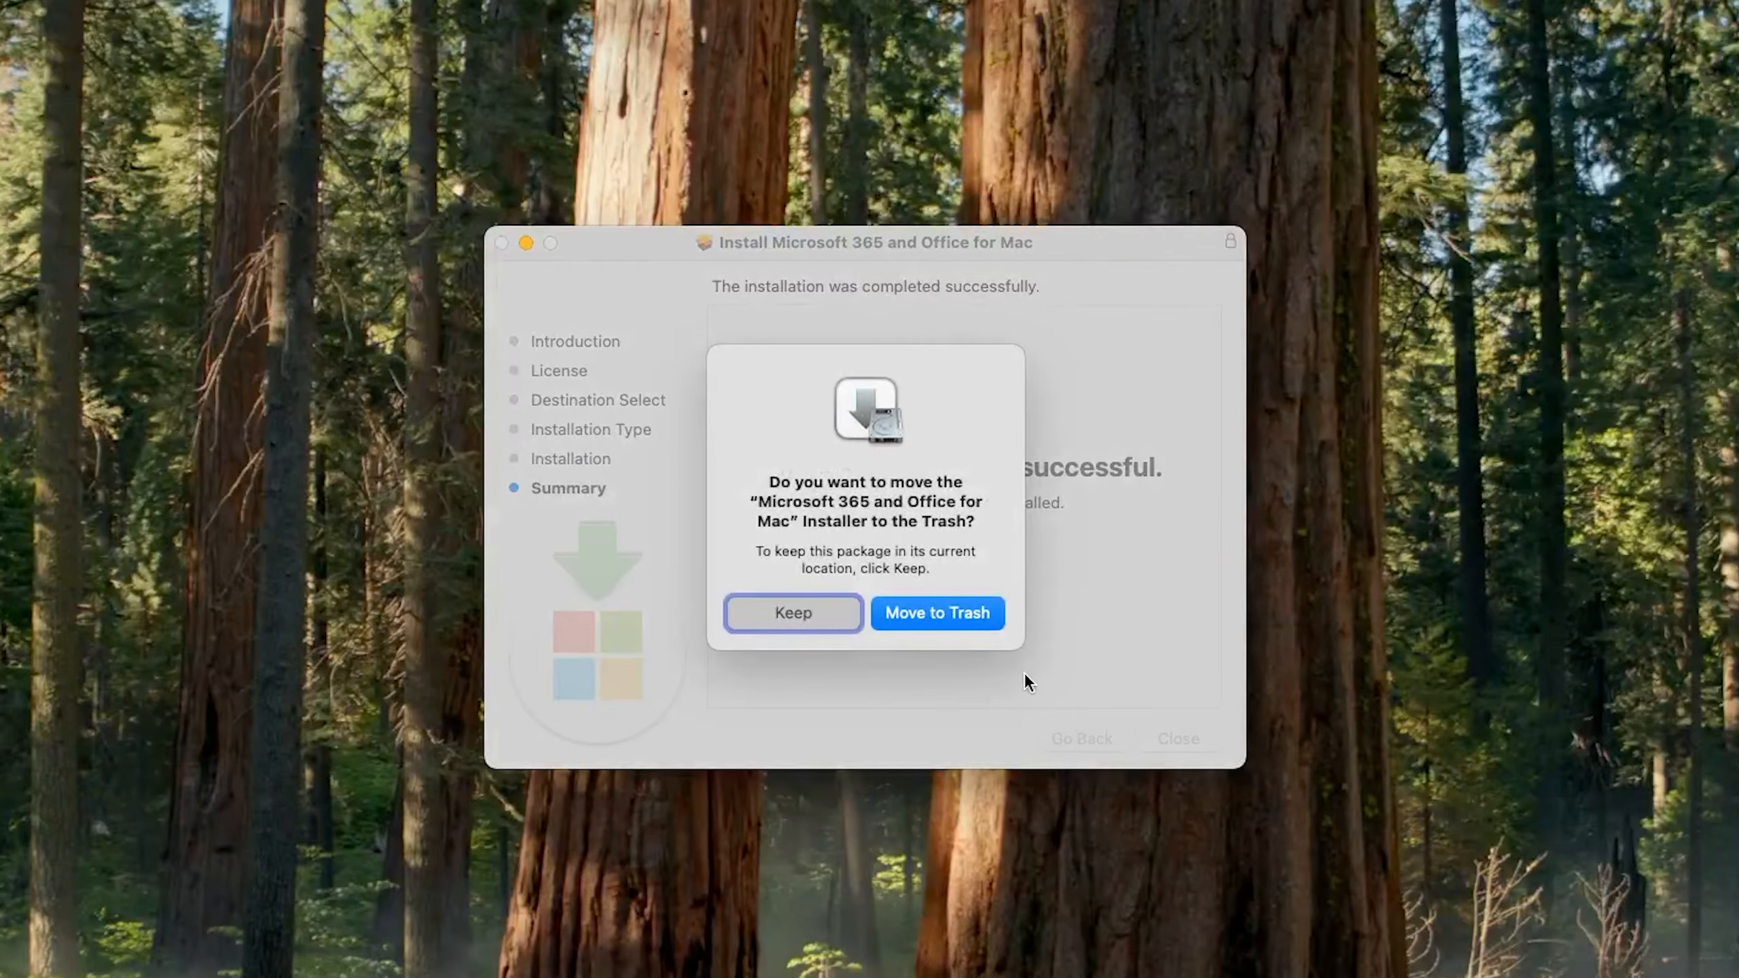
pyautogui.click(940, 616)
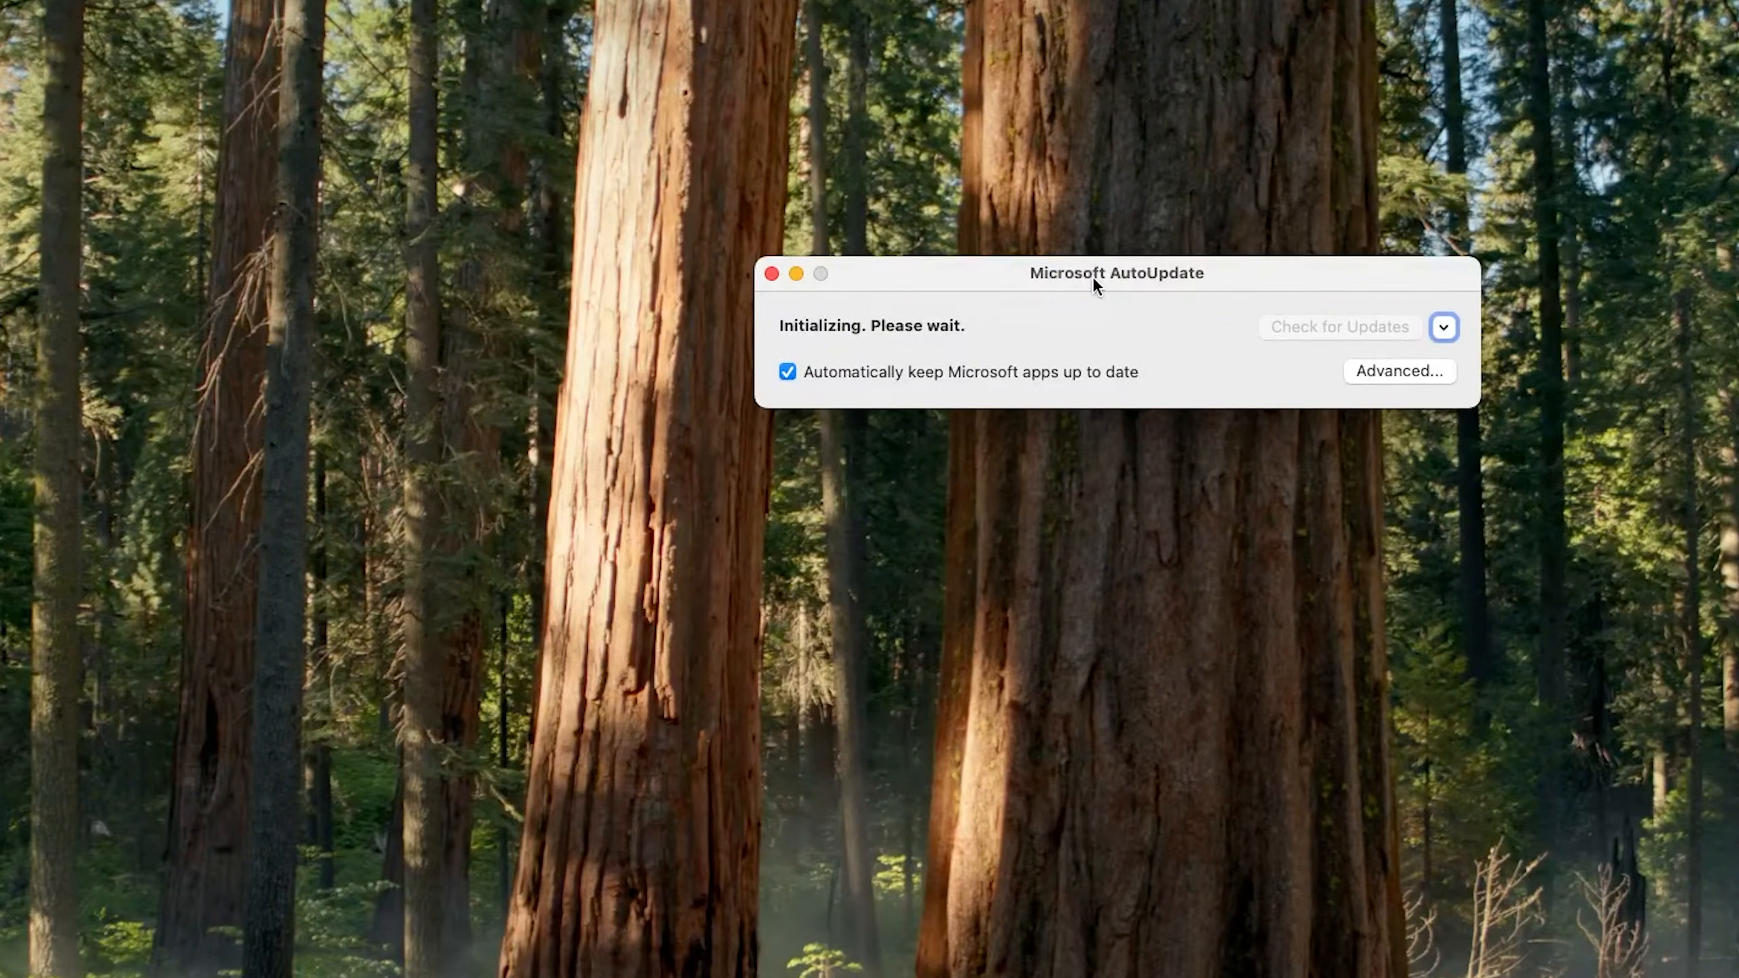
# - List the available updates in Microsoft AutoUpdate, start updating all apps, and minimize the updater window
pyautogui.moveTo(1092, 276); pyautogui.dragTo(772, 414)
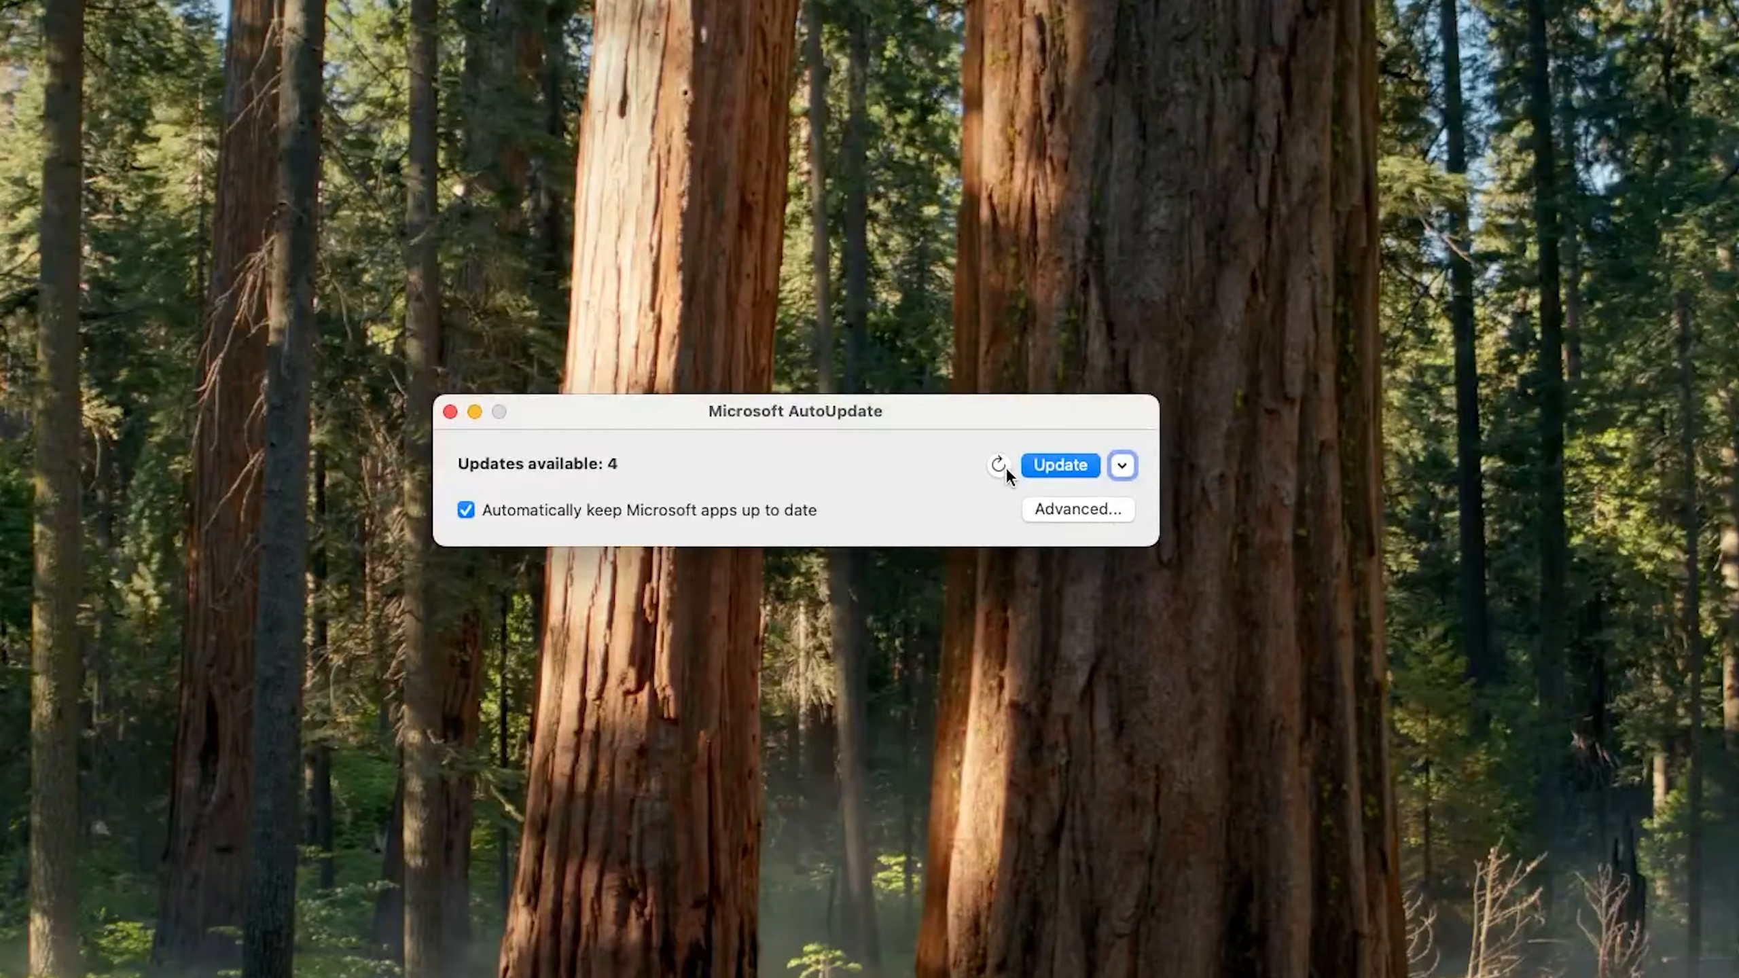
pyautogui.click(1122, 466)
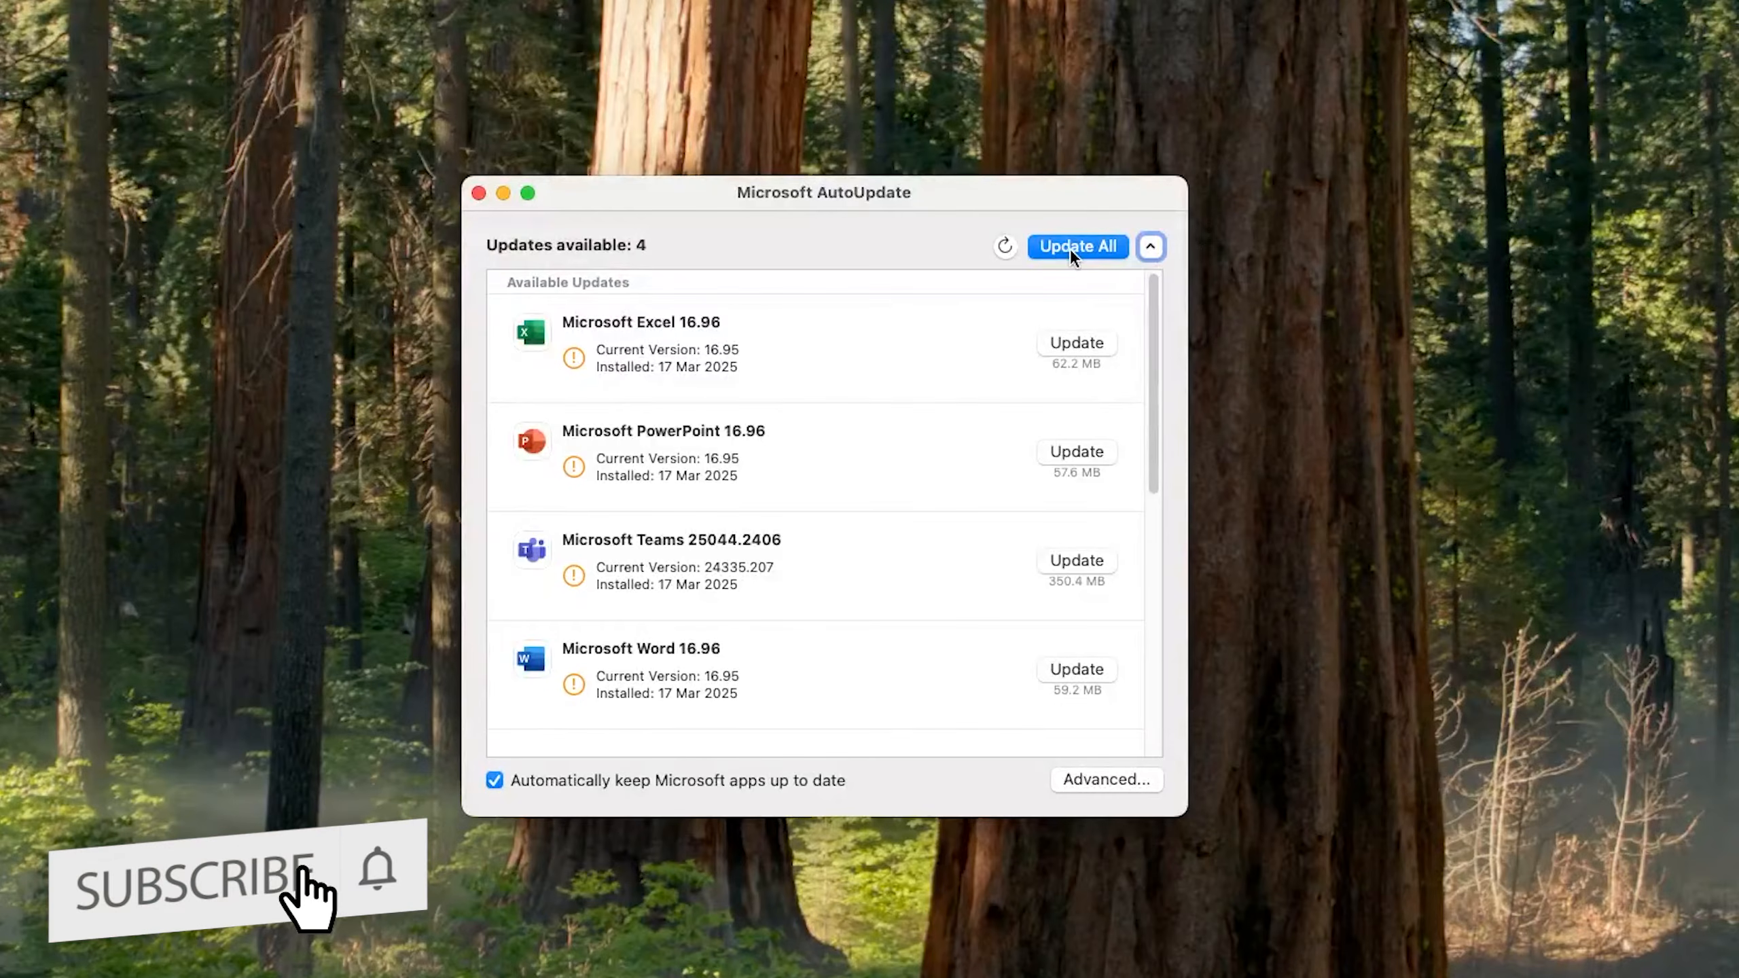
pyautogui.click(1071, 252)
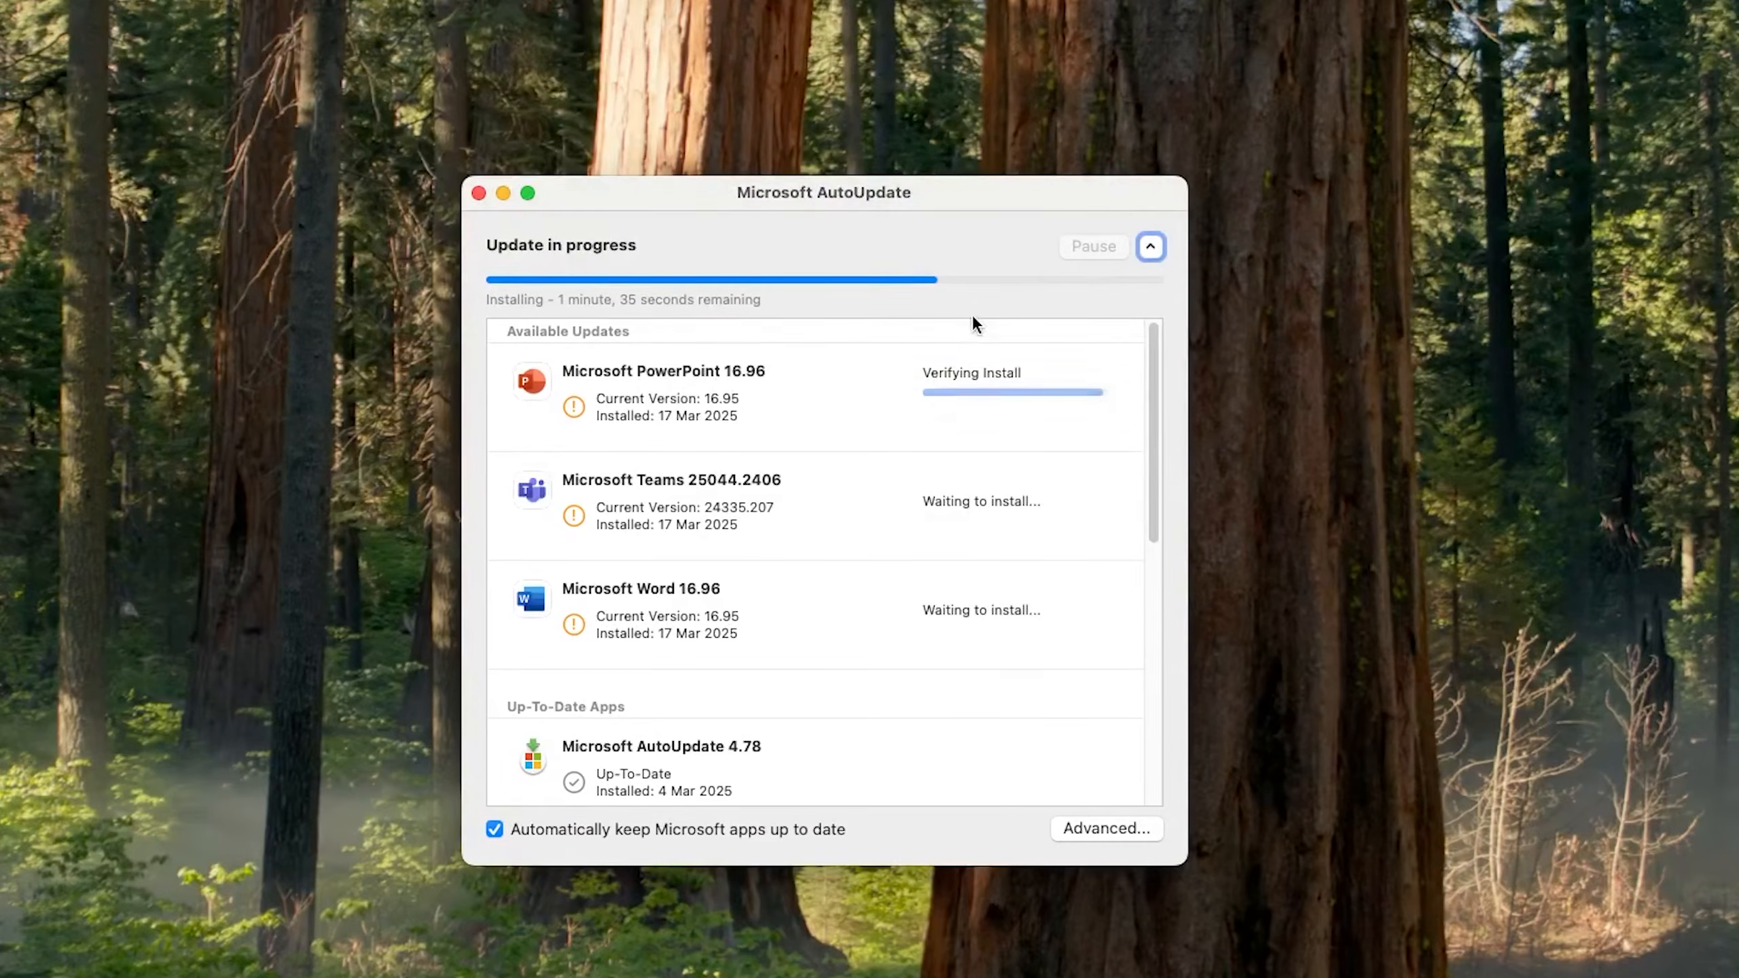
pyautogui.click(503, 193)
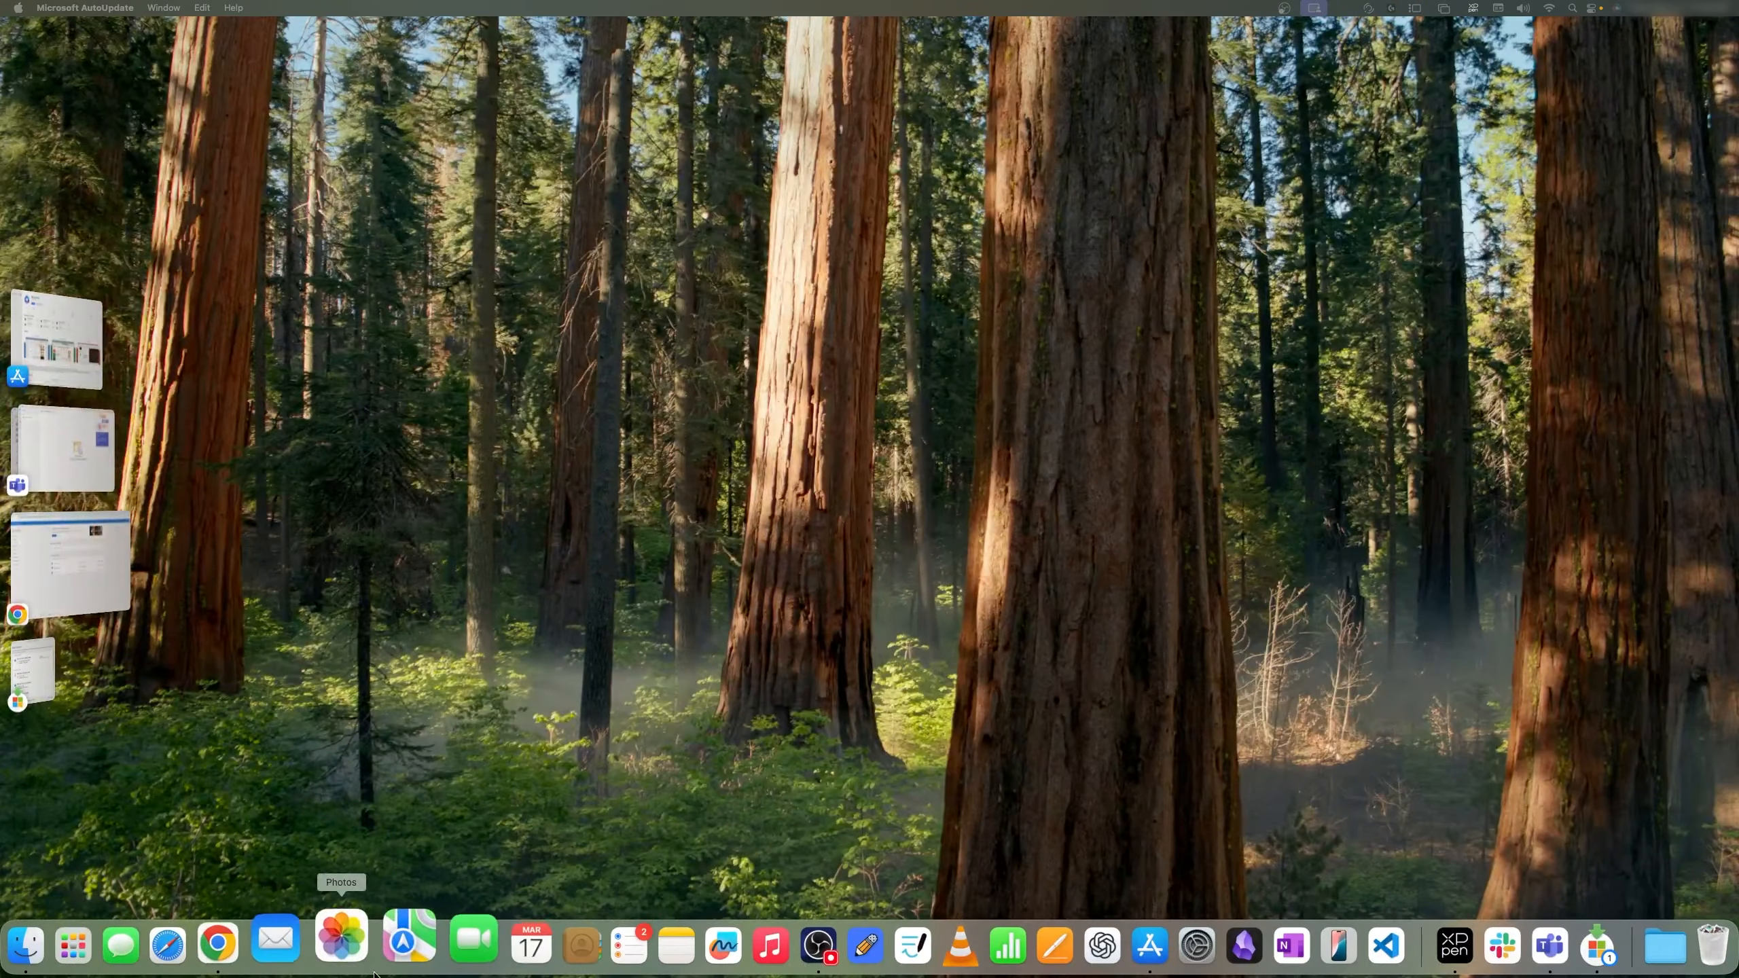
# - Search the installed apps for "word" and launch Microsoft Word
pyautogui.click(96, 966)
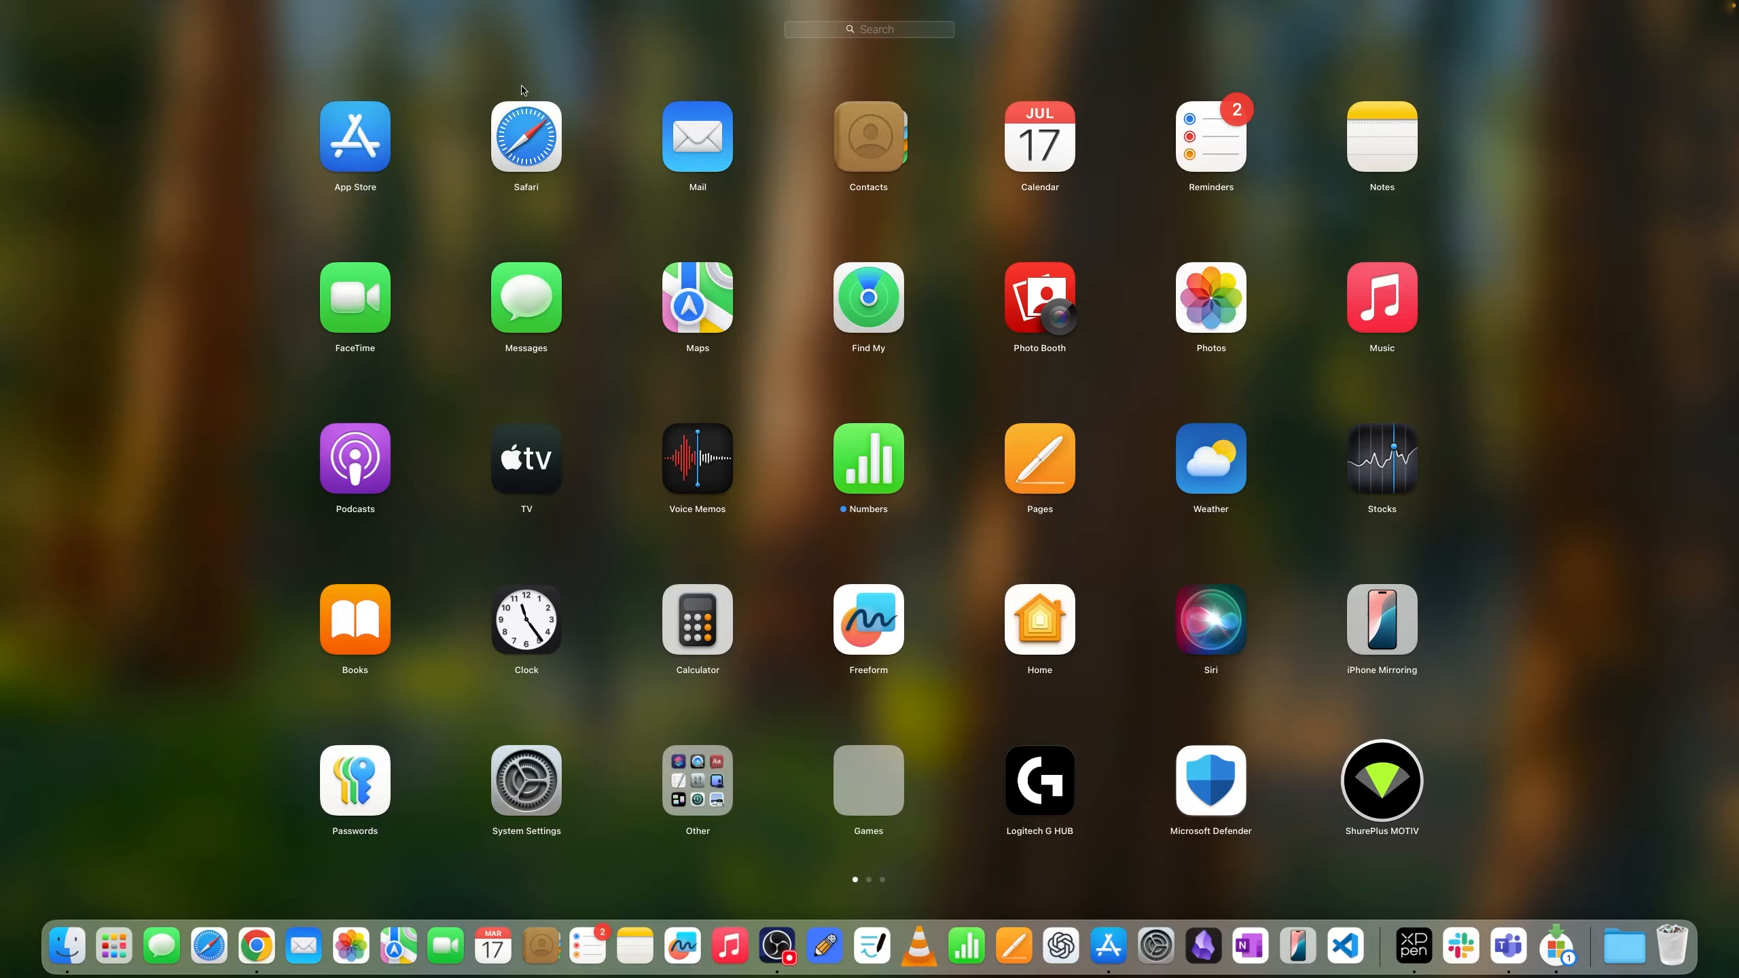
pyautogui.click(847, 36)
pyautogui.write('word')
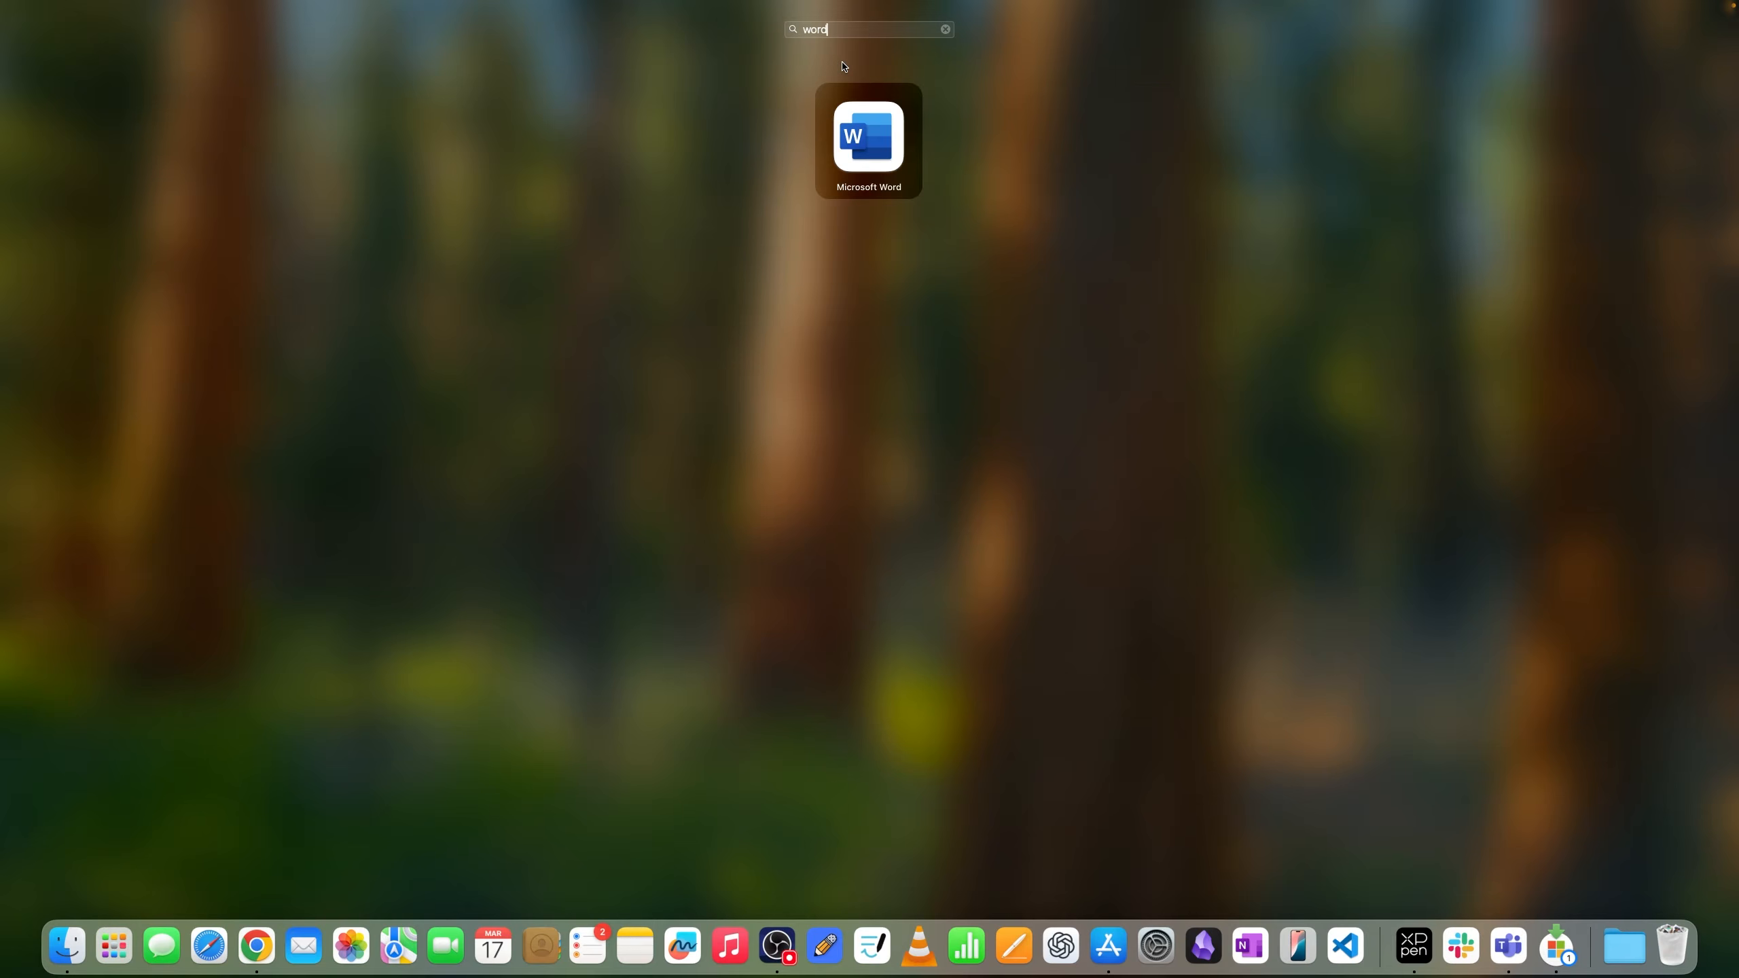
pyautogui.click(864, 140)
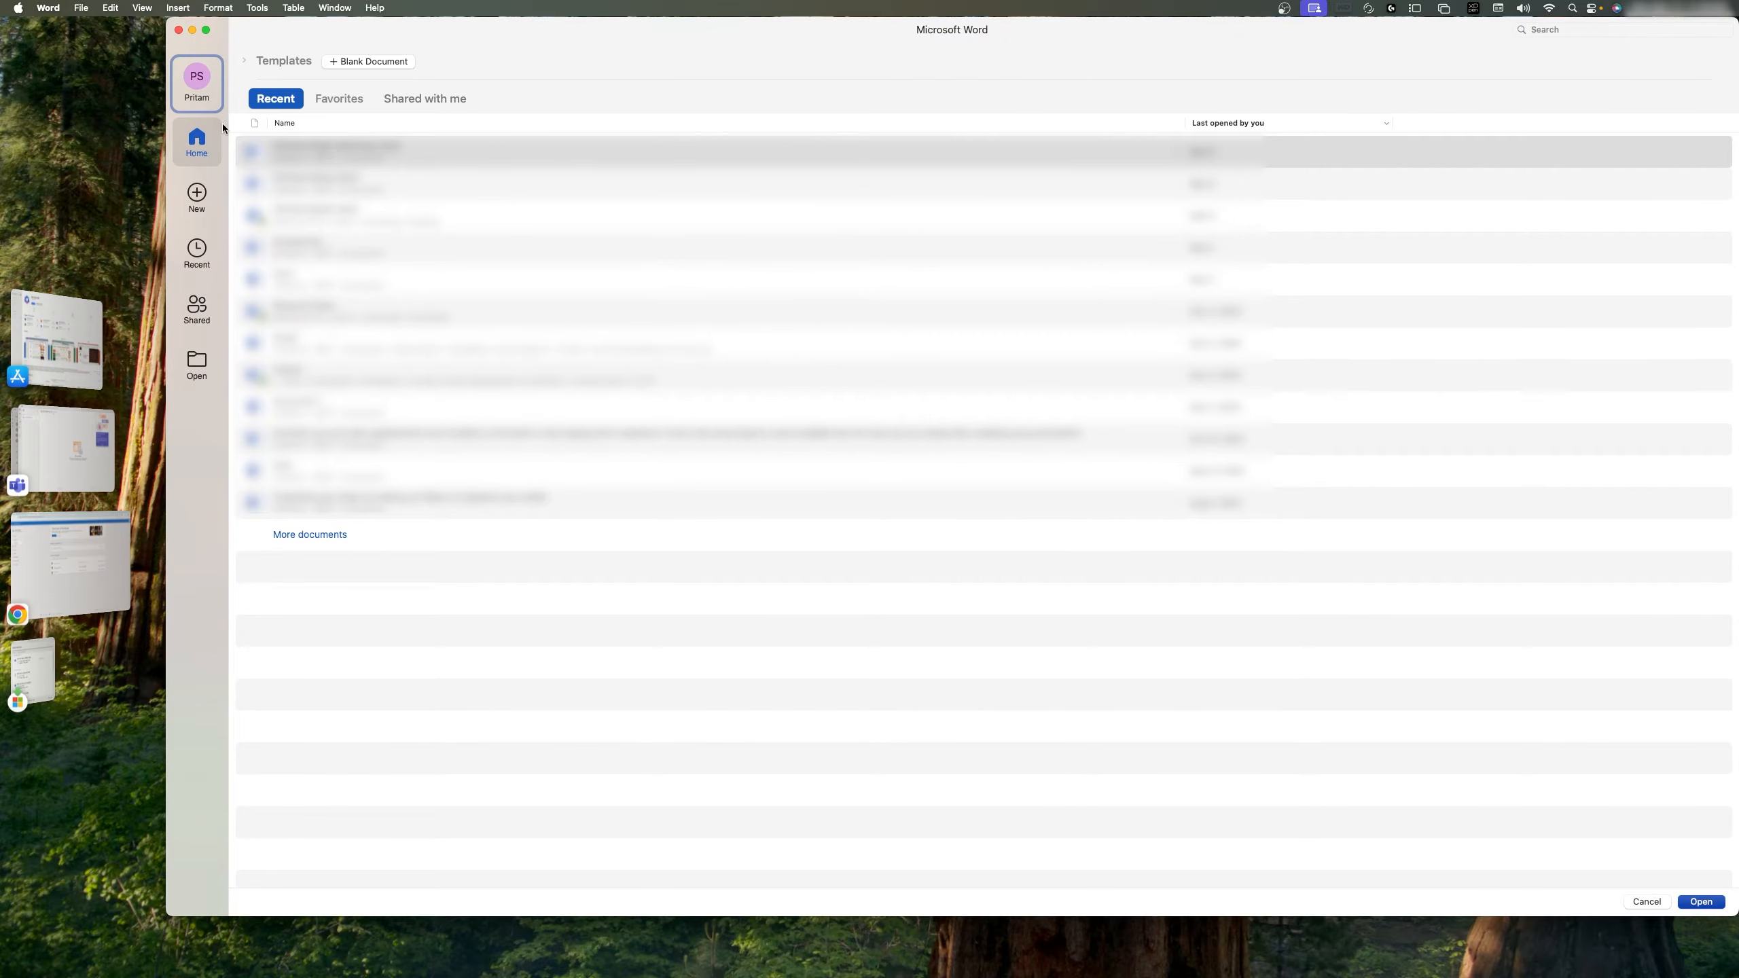
# - Create a blank document, widen its window to look over the Word interface, and close it
pyautogui.click(196, 195)
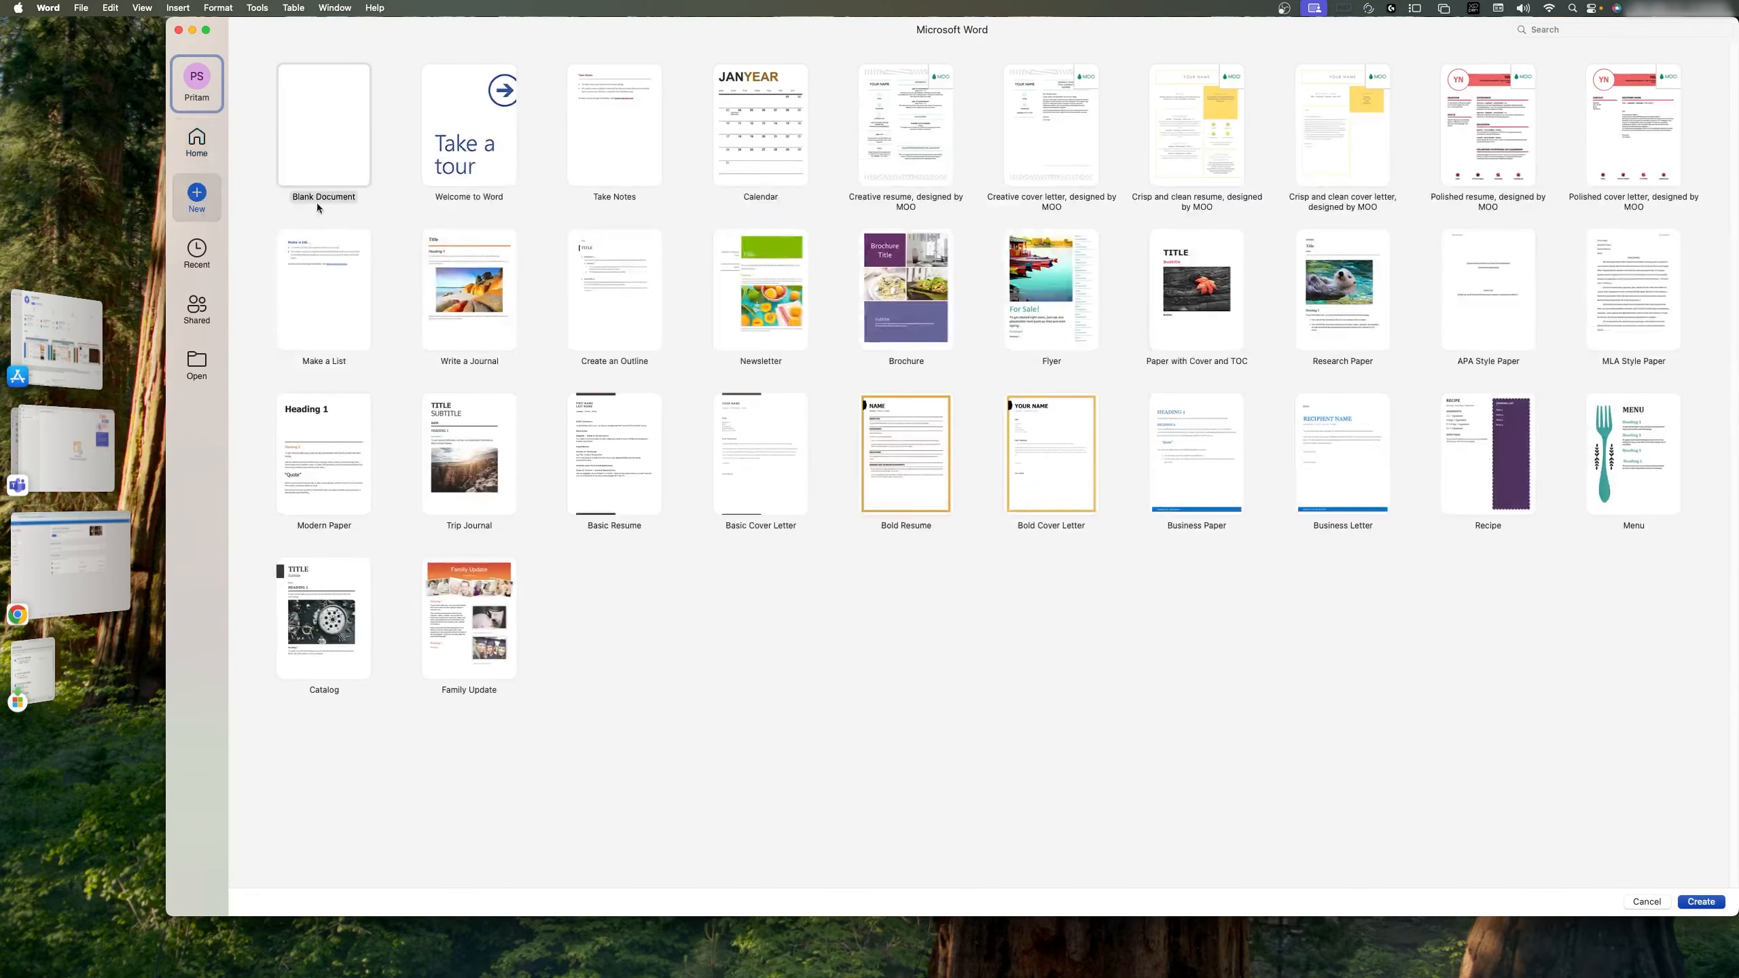
pyautogui.click(354, 128)
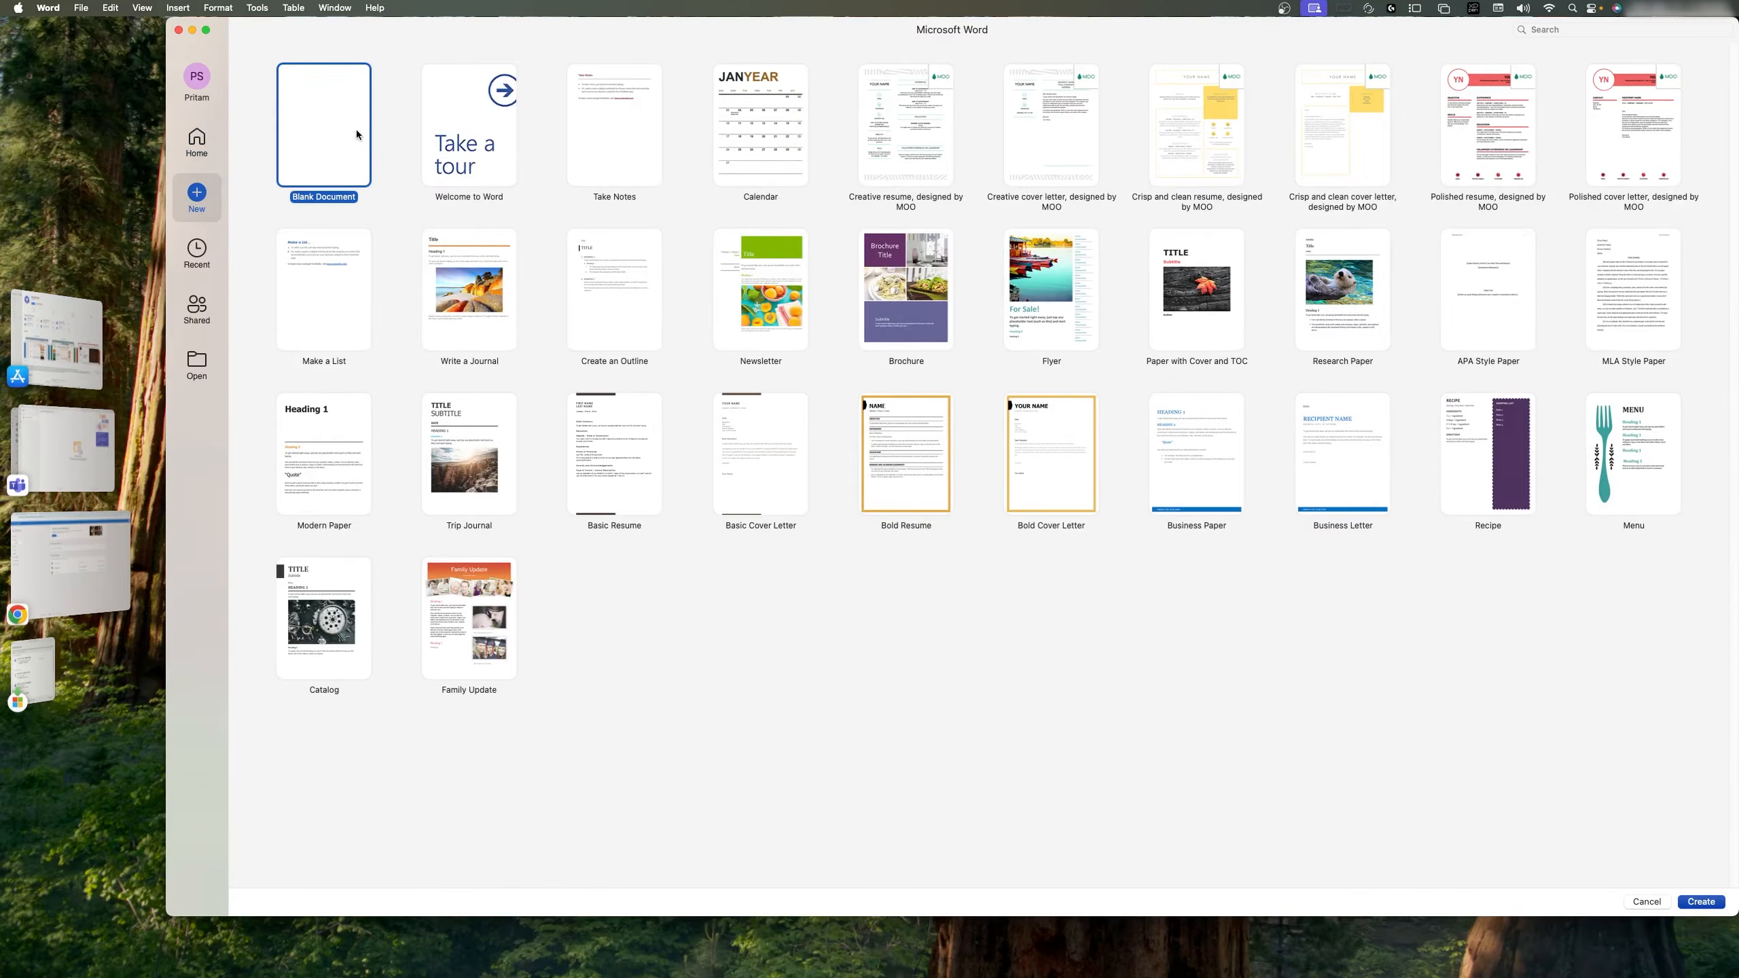
pyautogui.click(1701, 901)
pyautogui.moveTo(707, 84); pyautogui.dragTo(708, 24)
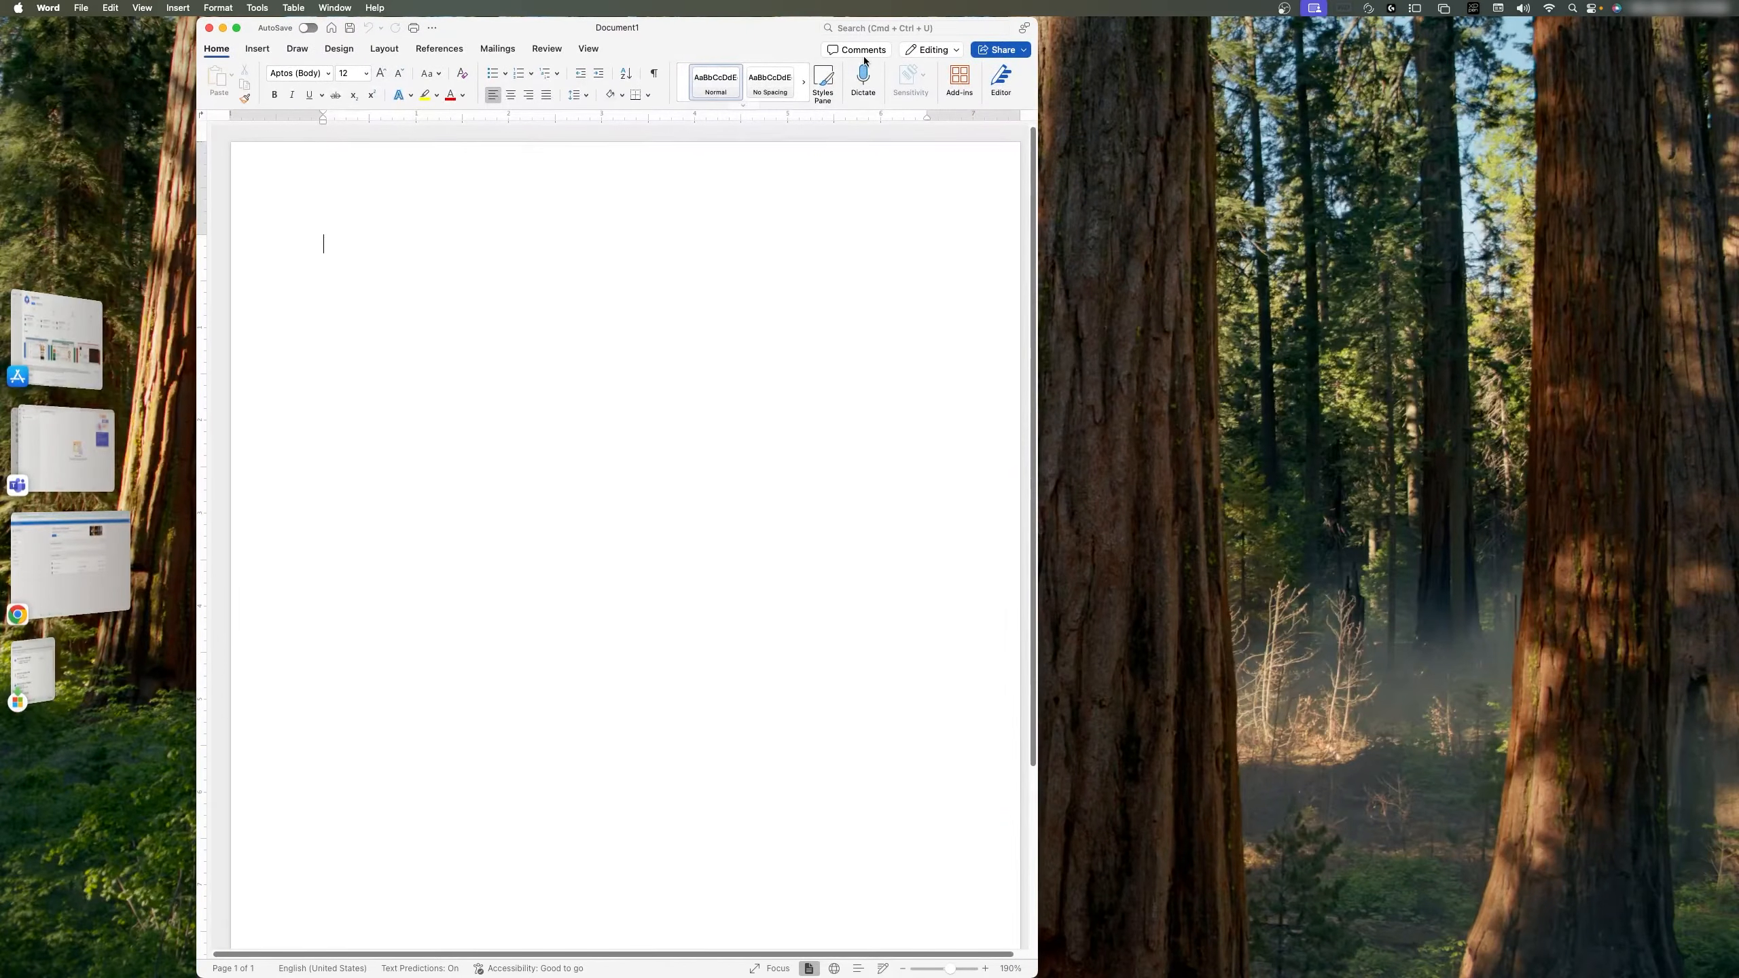
pyautogui.moveTo(1037, 283); pyautogui.dragTo(1680, 282)
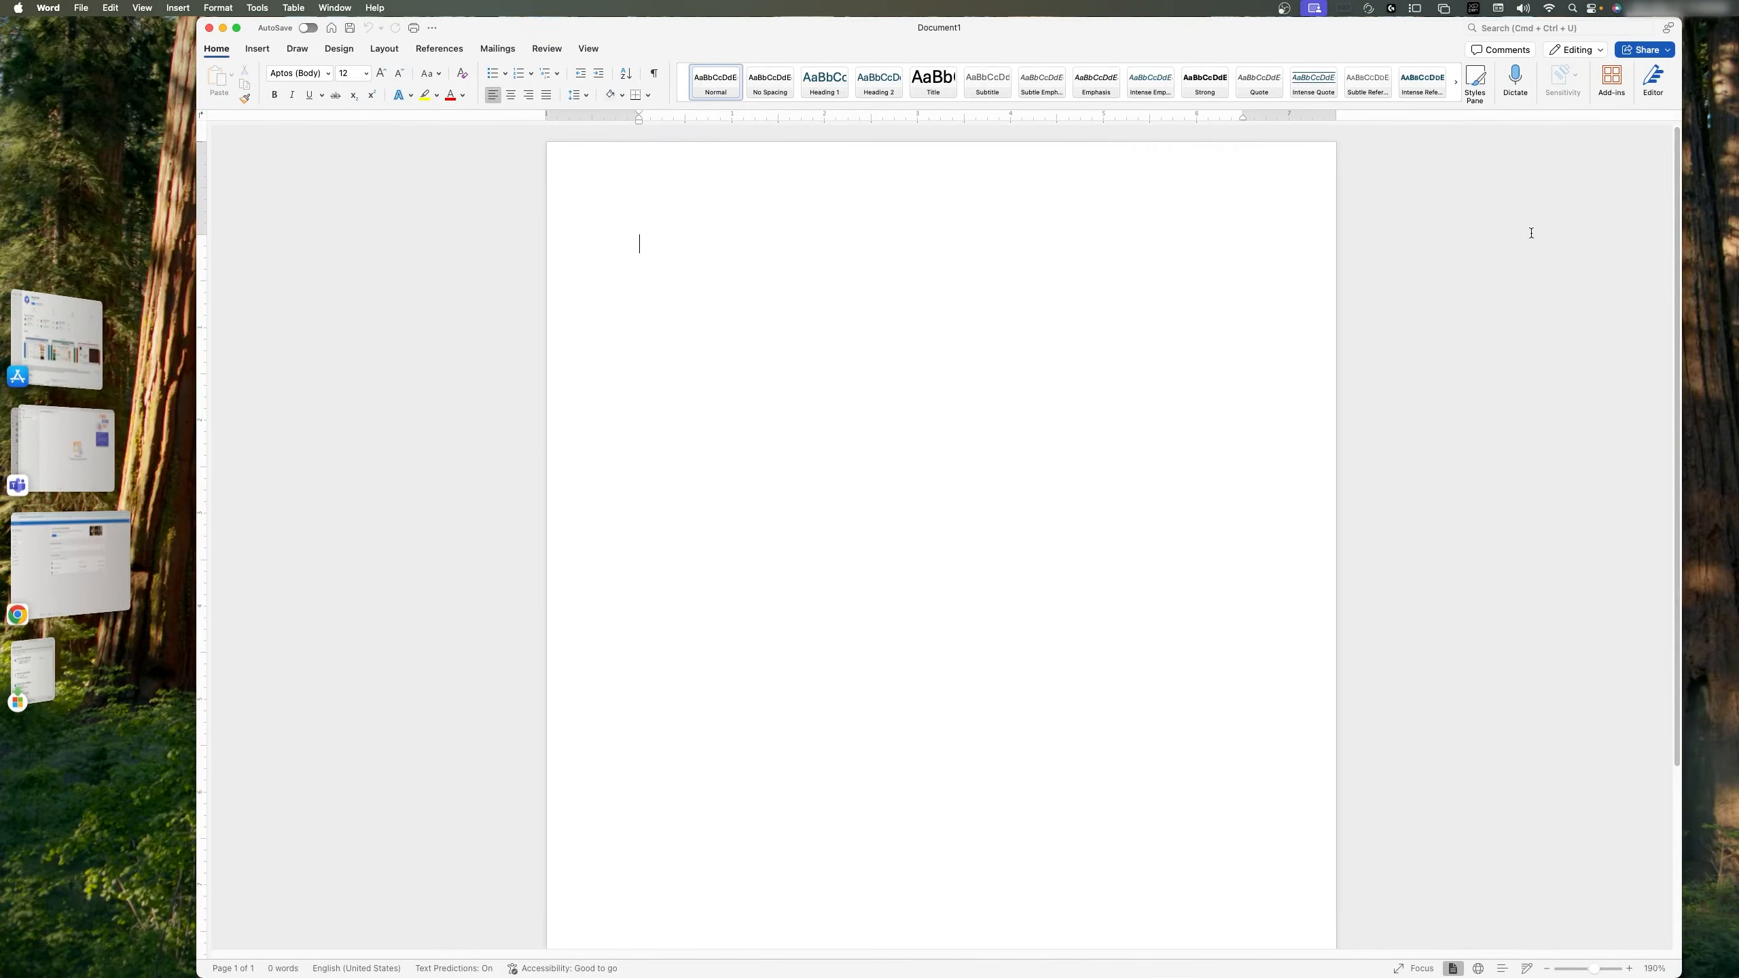
pyautogui.click(209, 27)
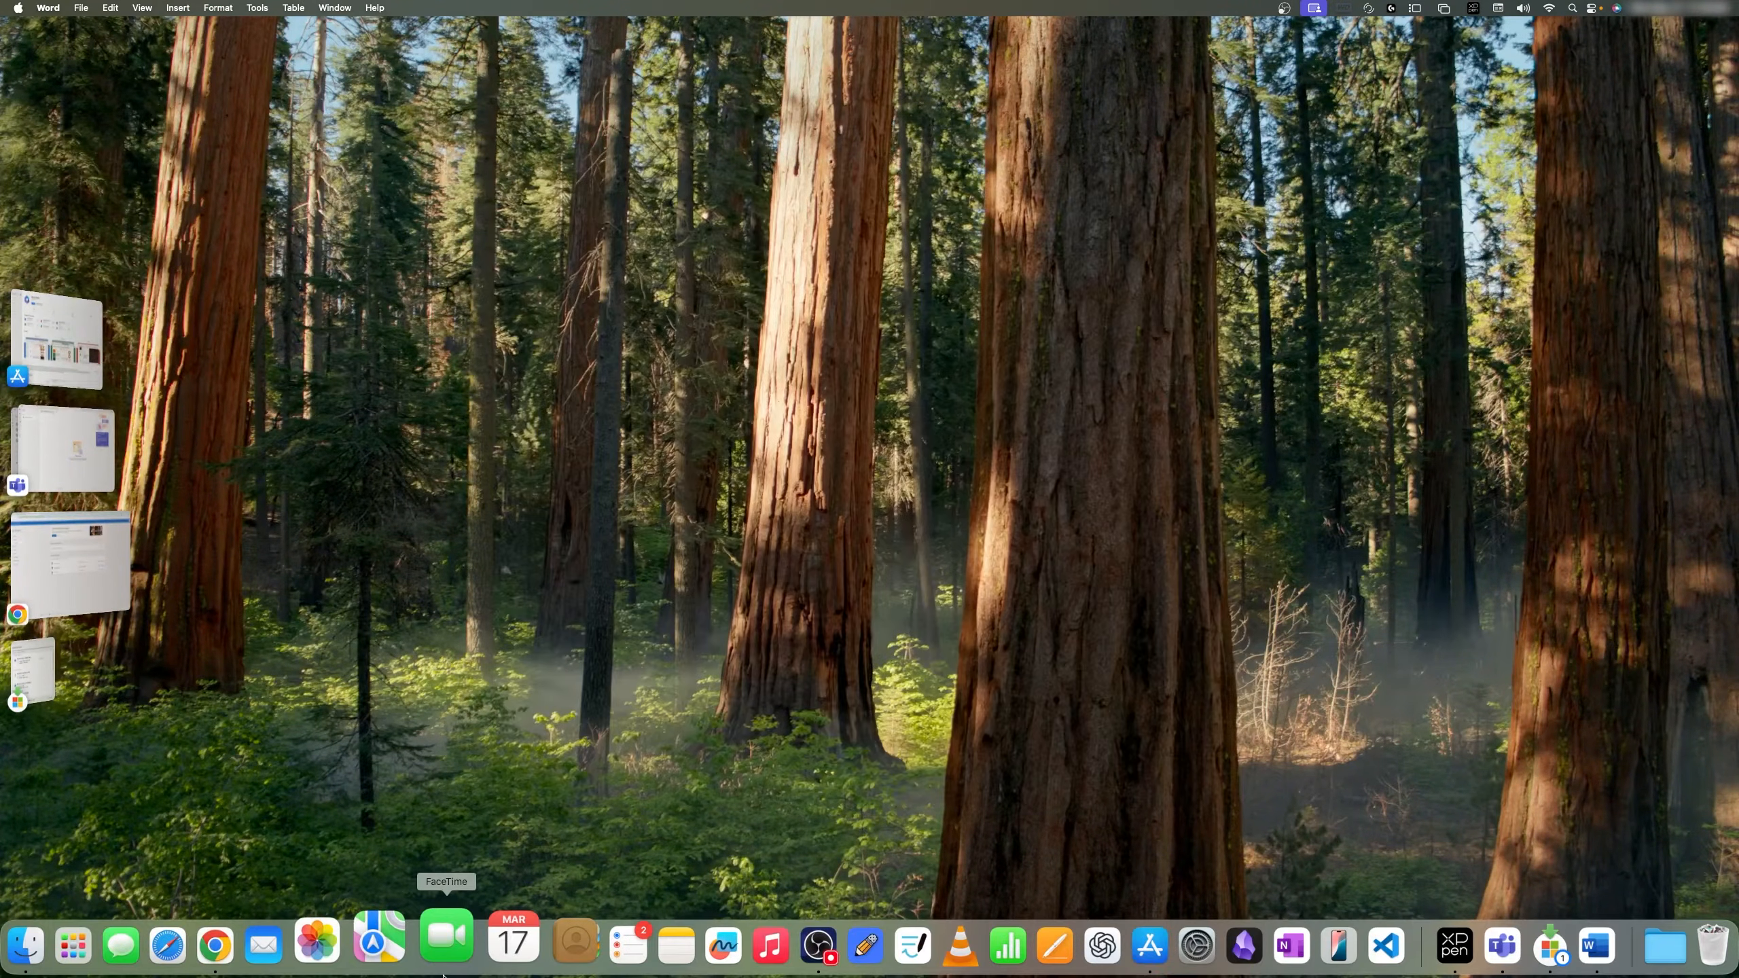
# - Search the installed apps for "ed", launch Microsoft Edge, and maximize its window
pyautogui.click(110, 940)
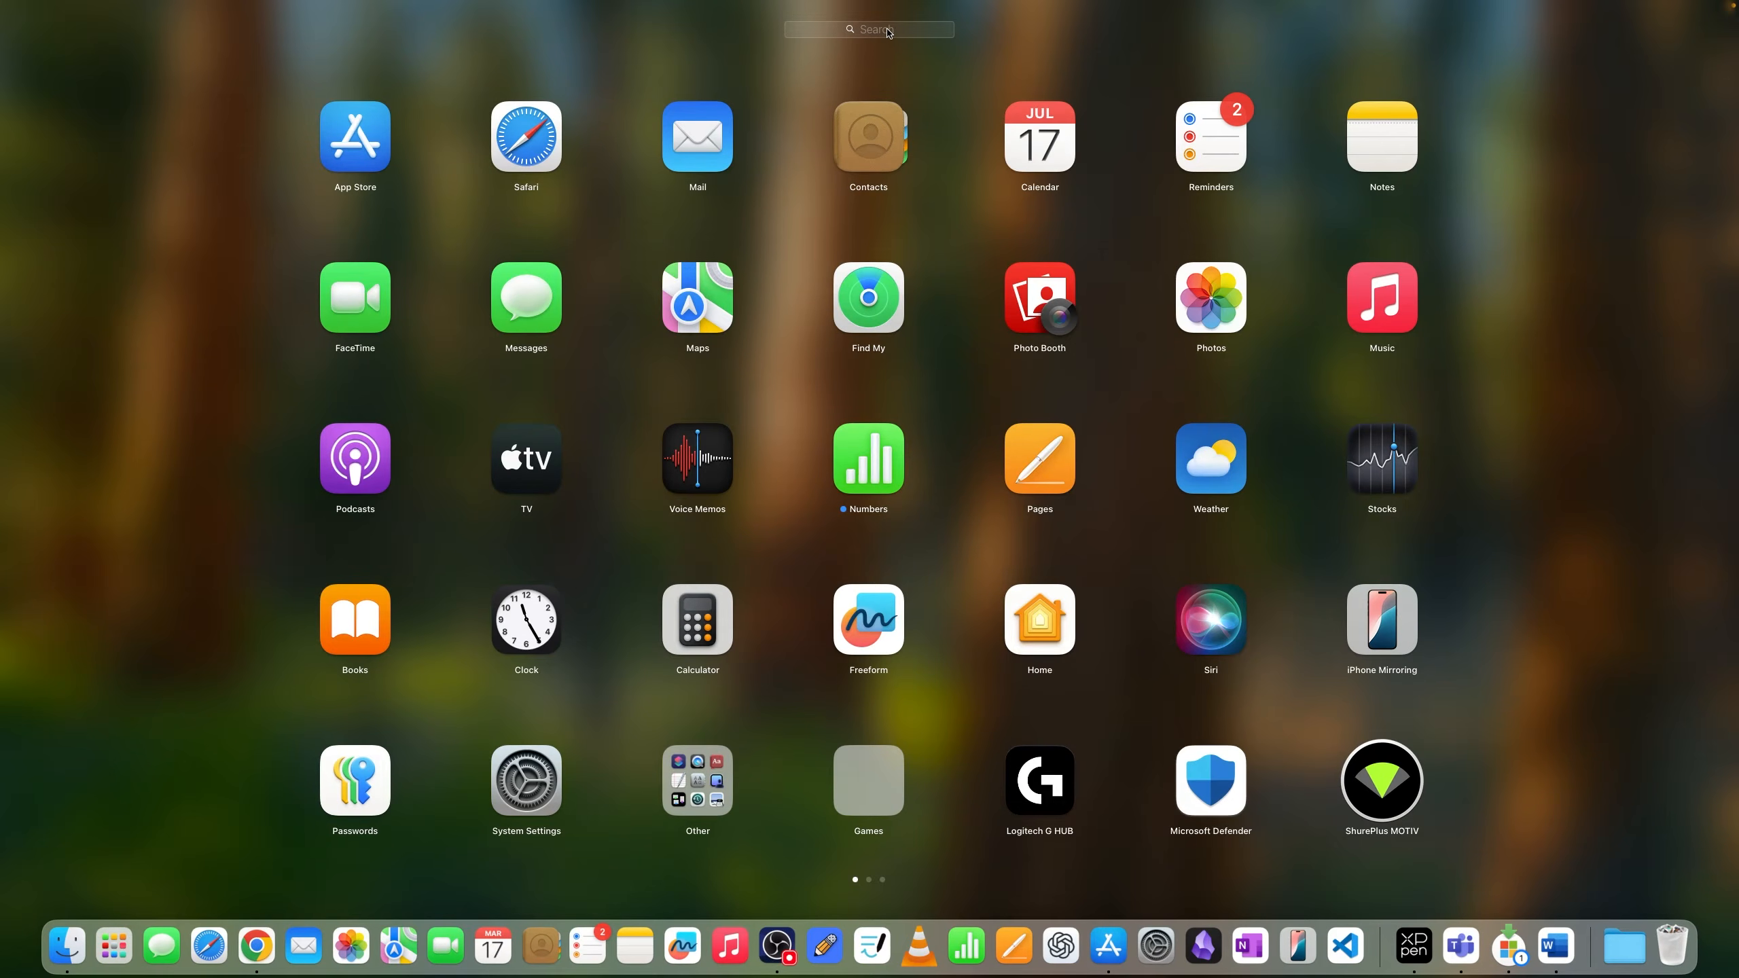
pyautogui.click(890, 29)
pyautogui.write('ed')
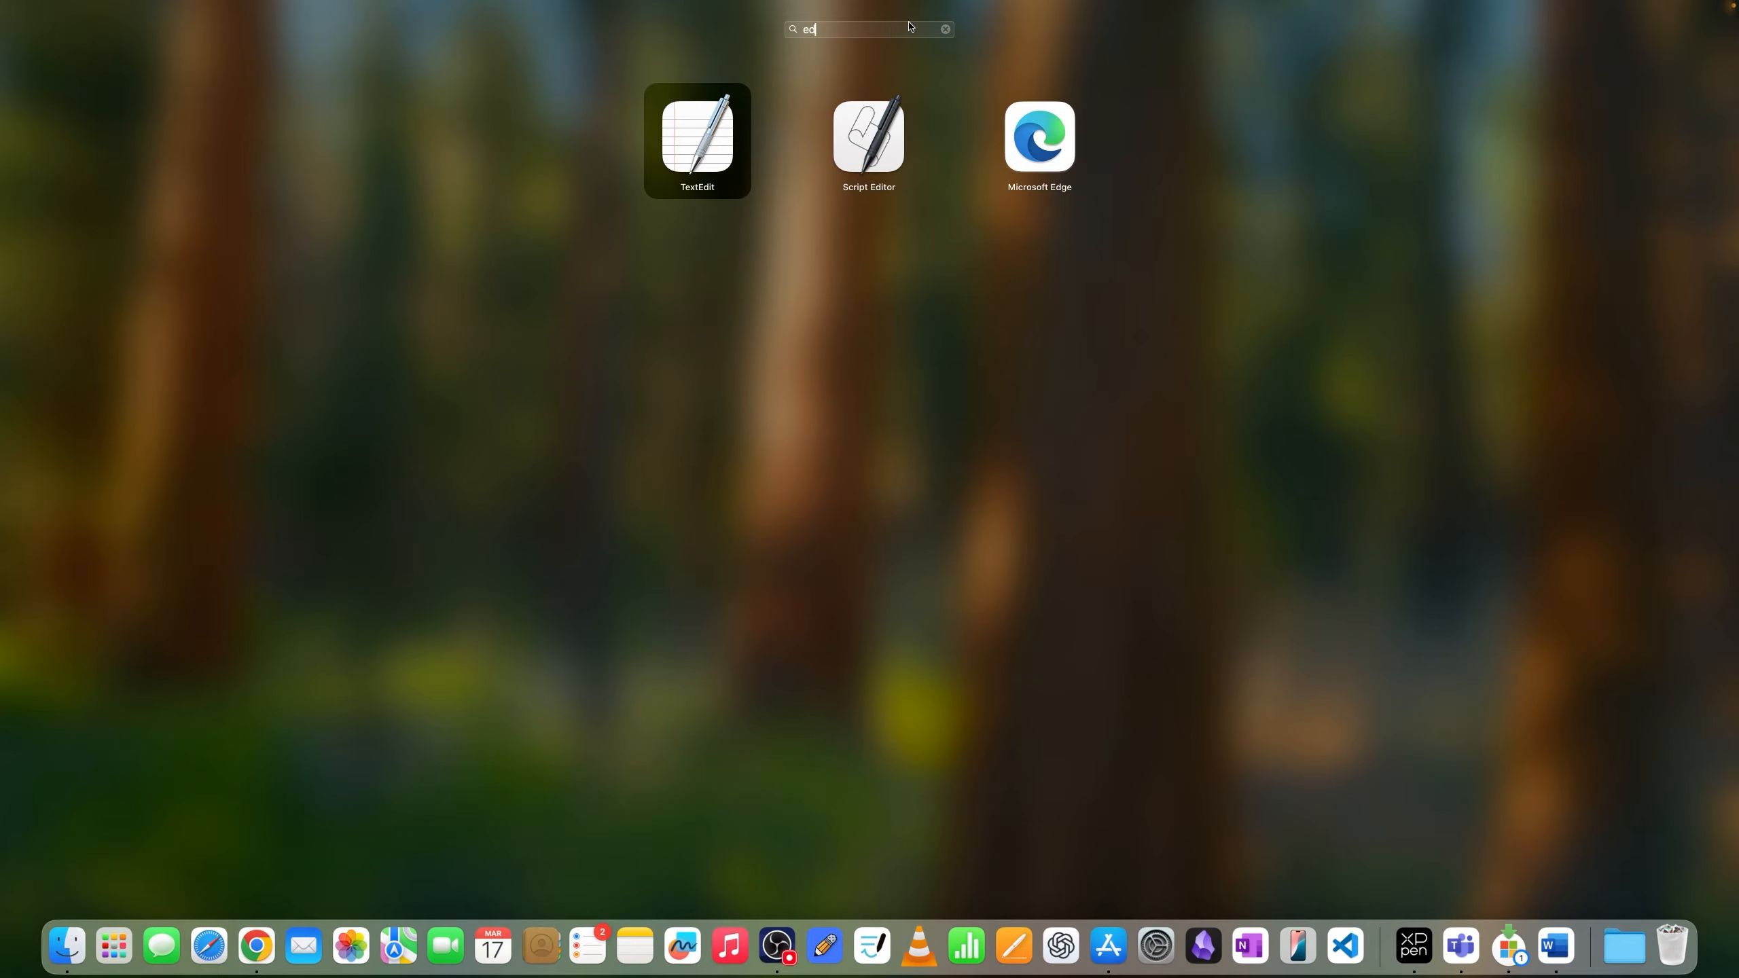
pyautogui.click(1022, 129)
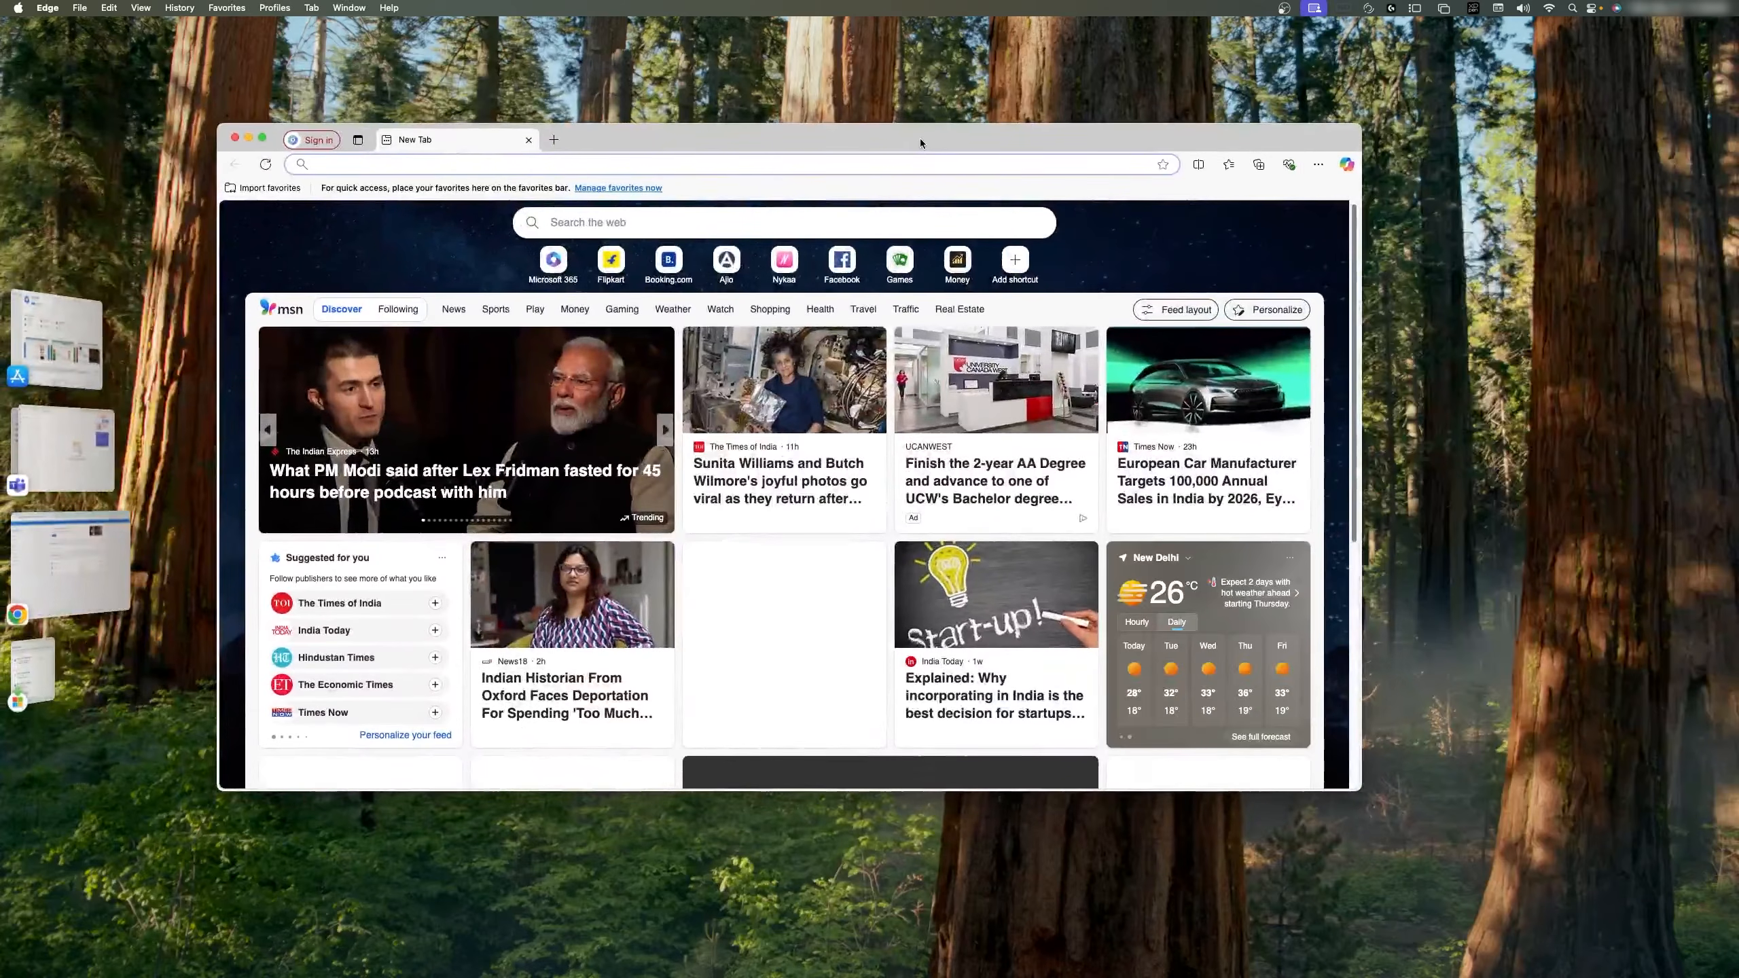
pyautogui.doubleClick(920, 139)
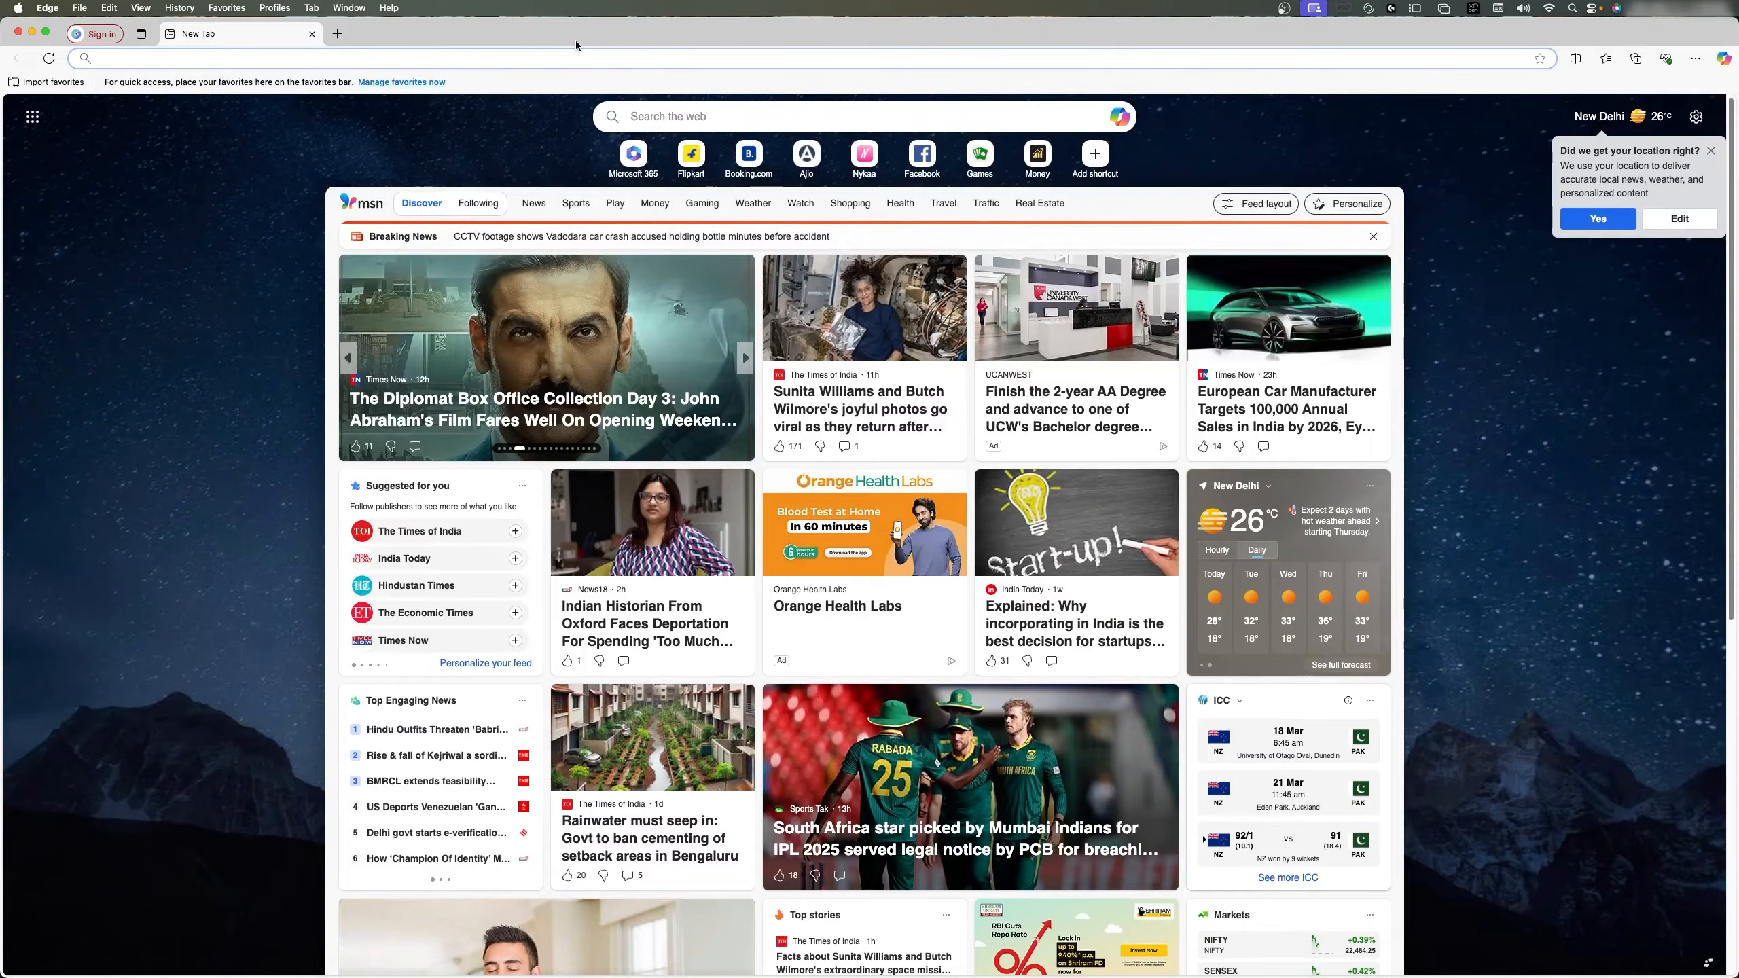
# - Search the web for "edge" in a new tab, view the Download Microsoft Edge page without its pop-up, and close it
pyautogui.click(337, 34)
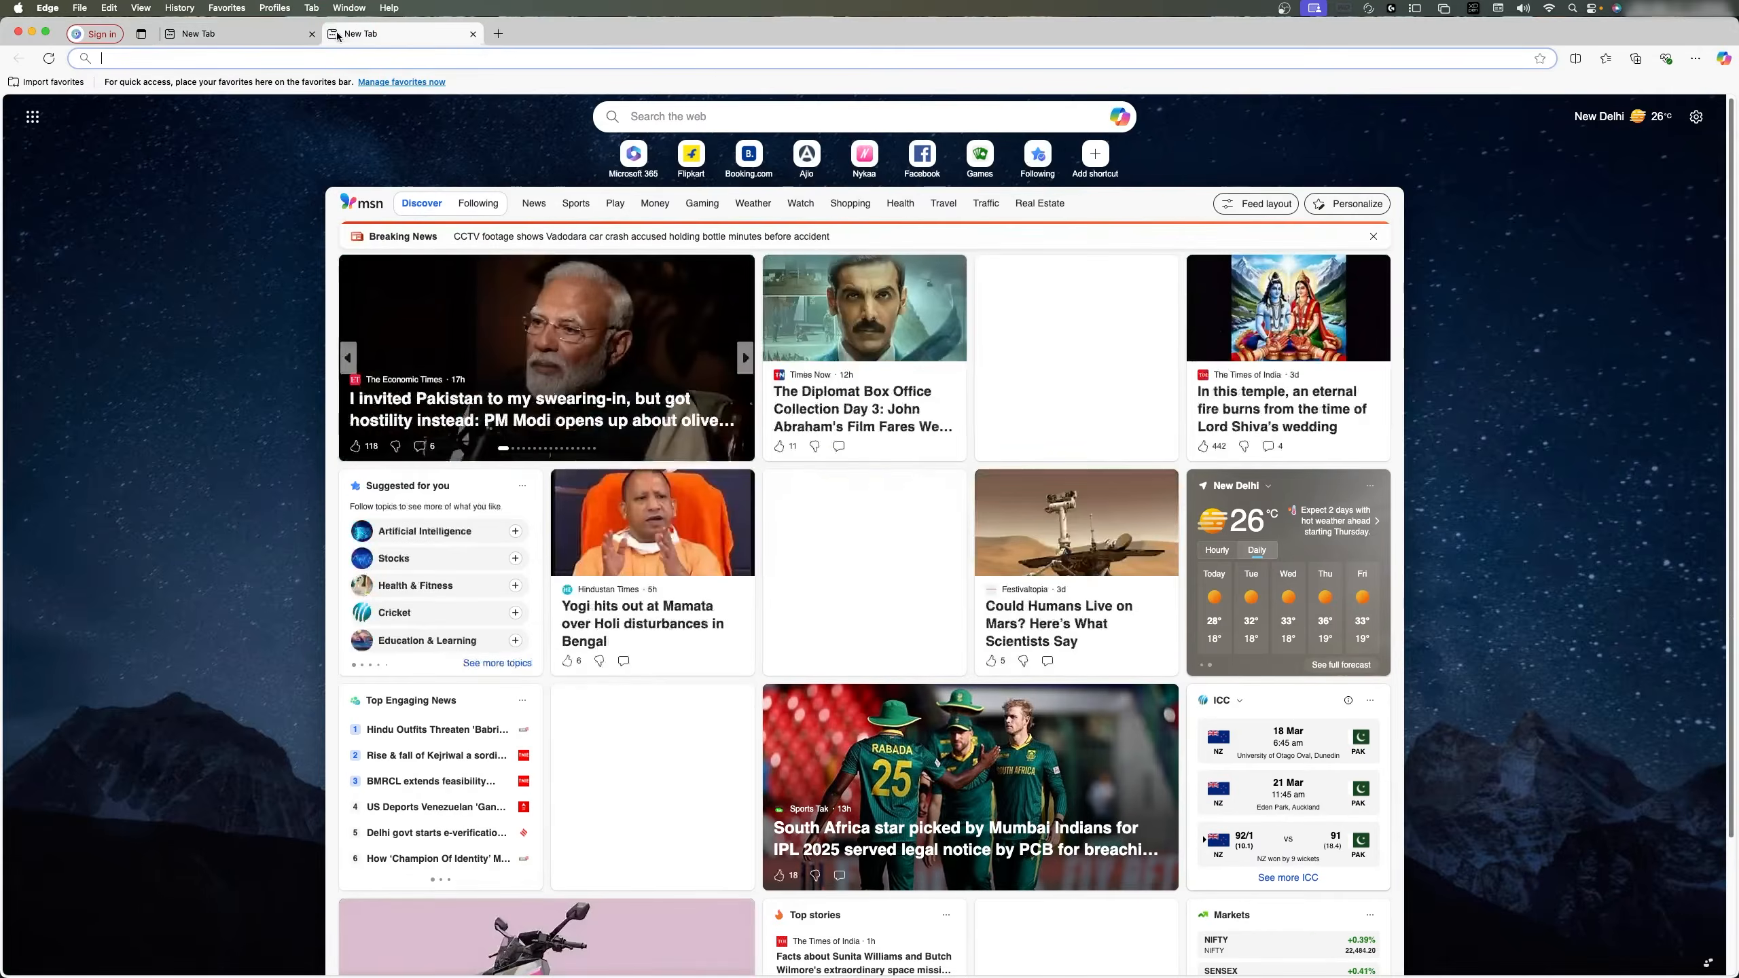
pyautogui.write('edge')
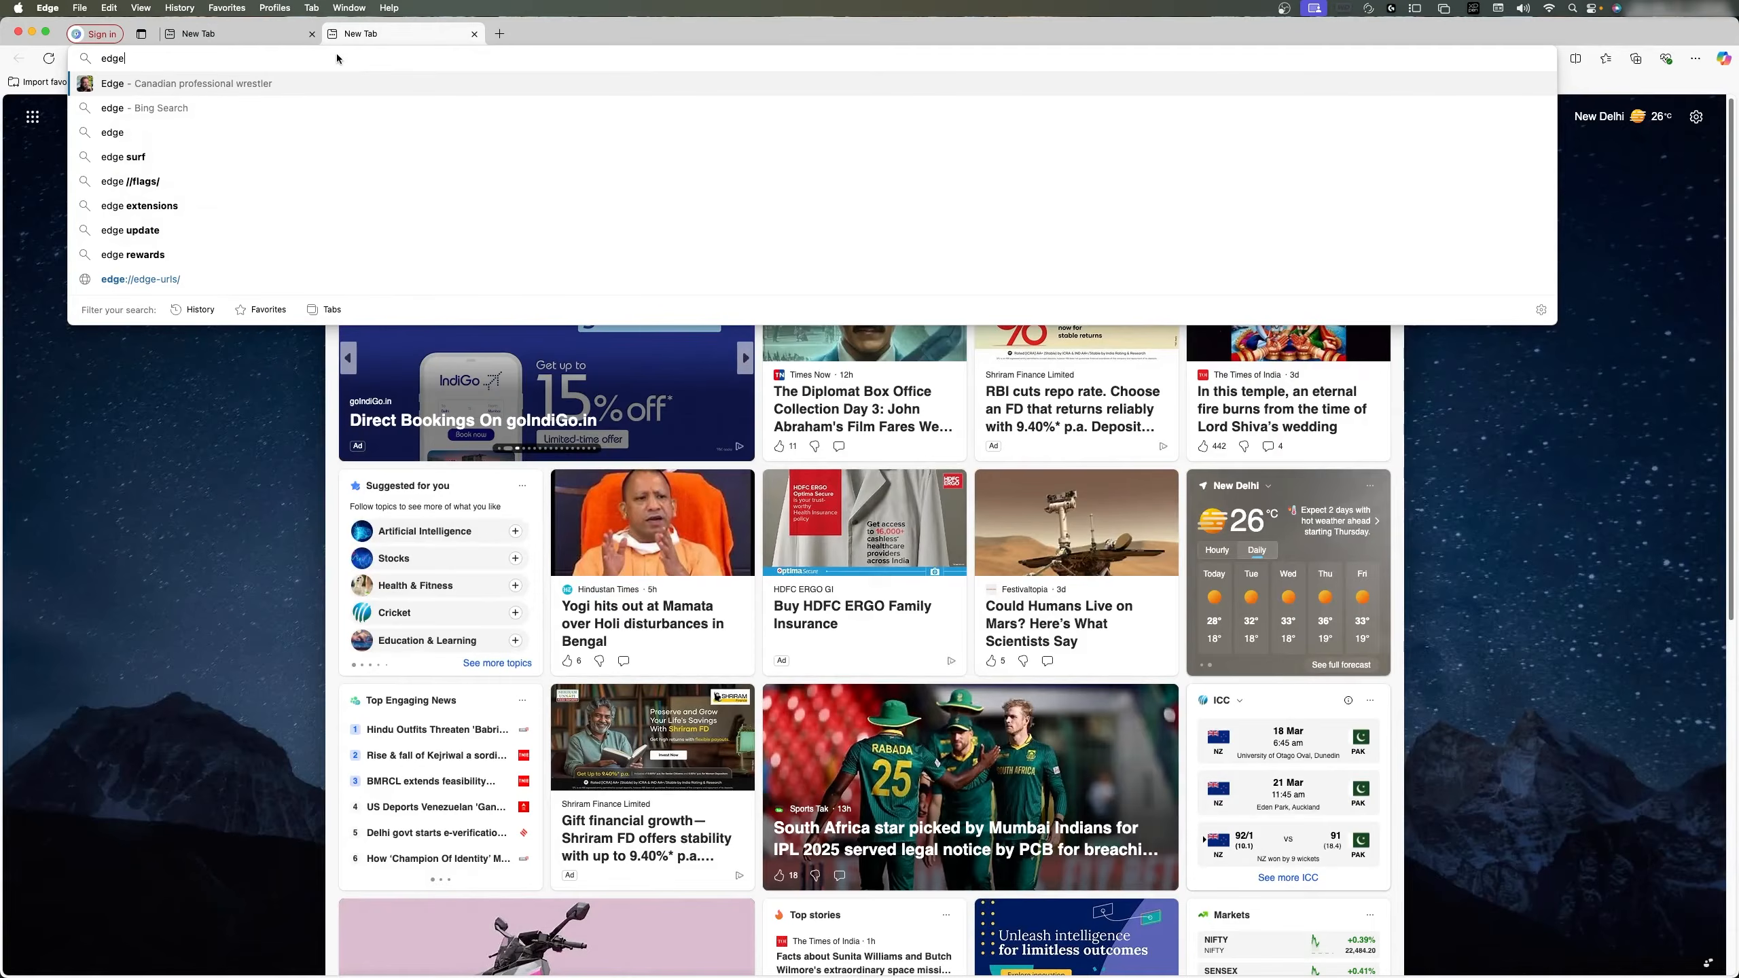
pyautogui.press('Return')
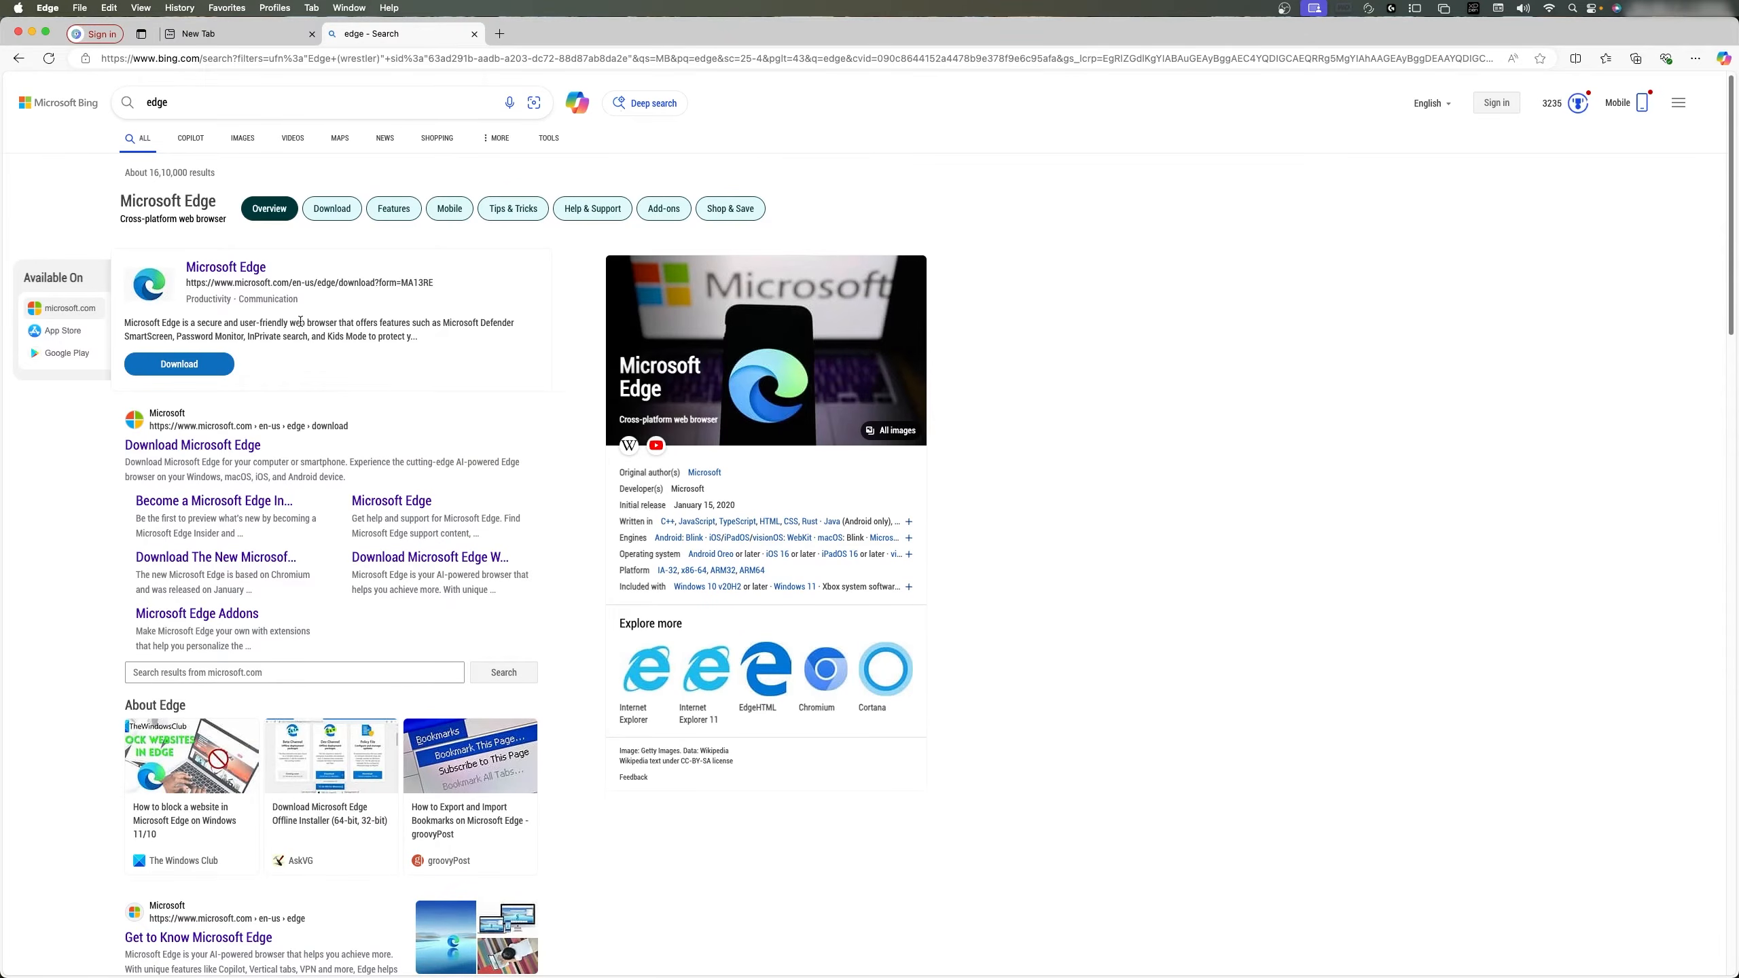
pyautogui.click(205, 443)
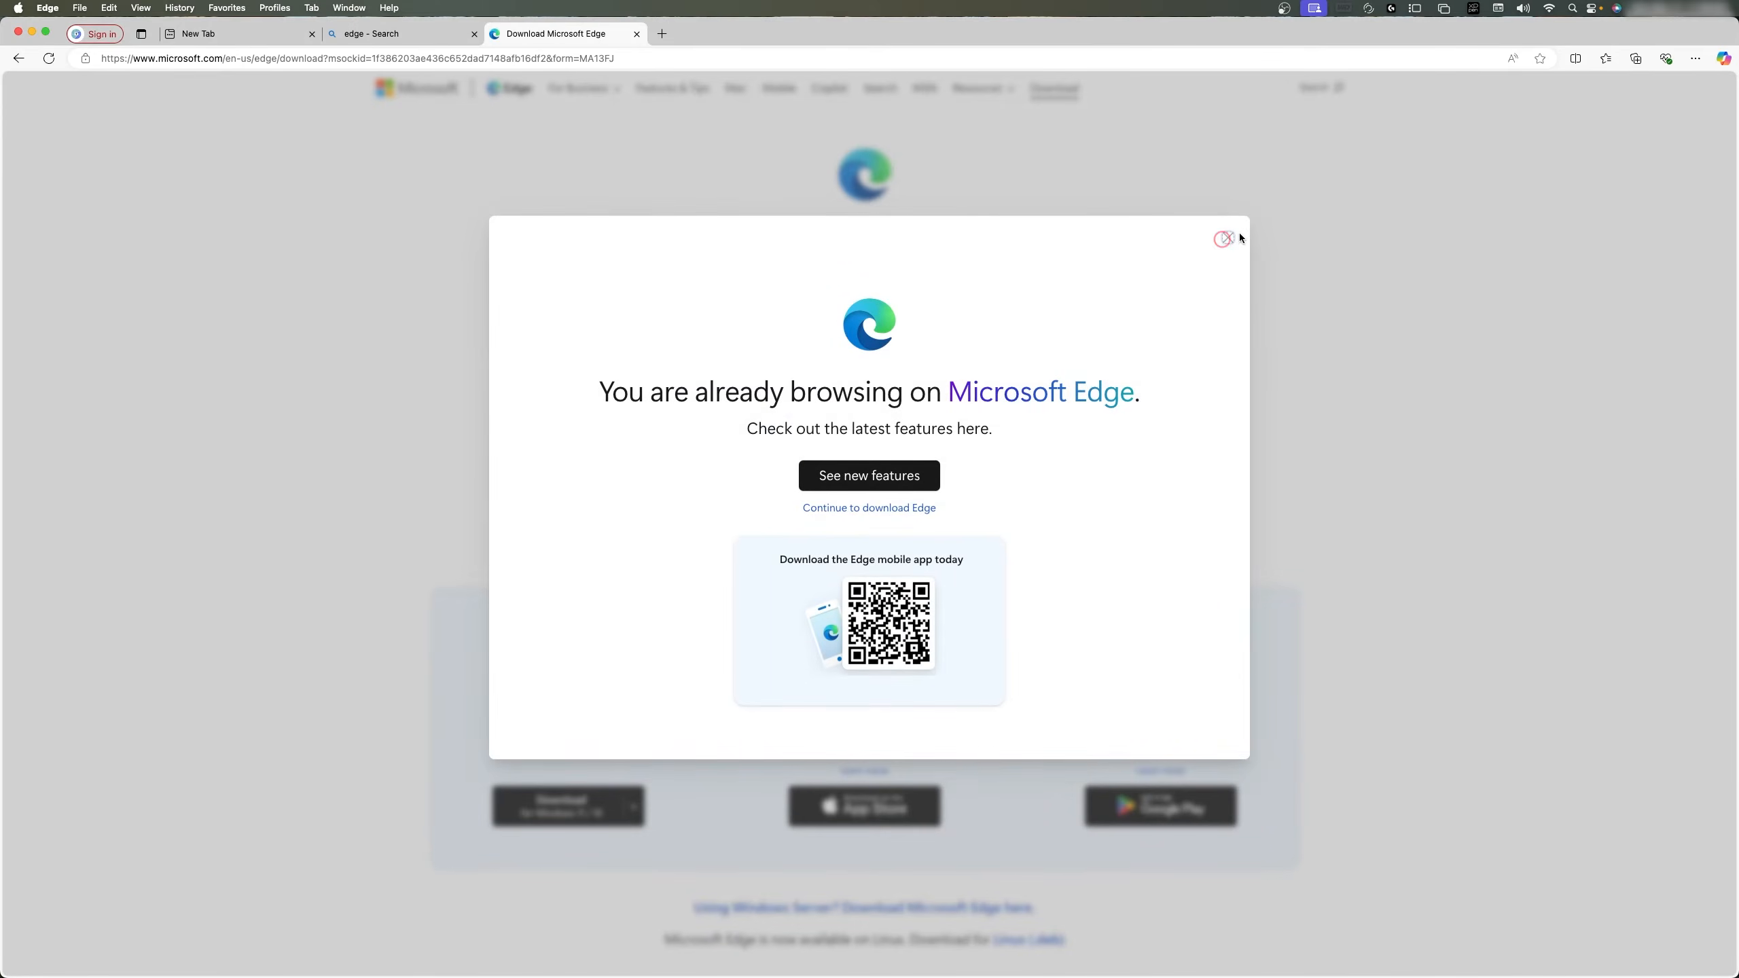
pyautogui.click(1224, 238)
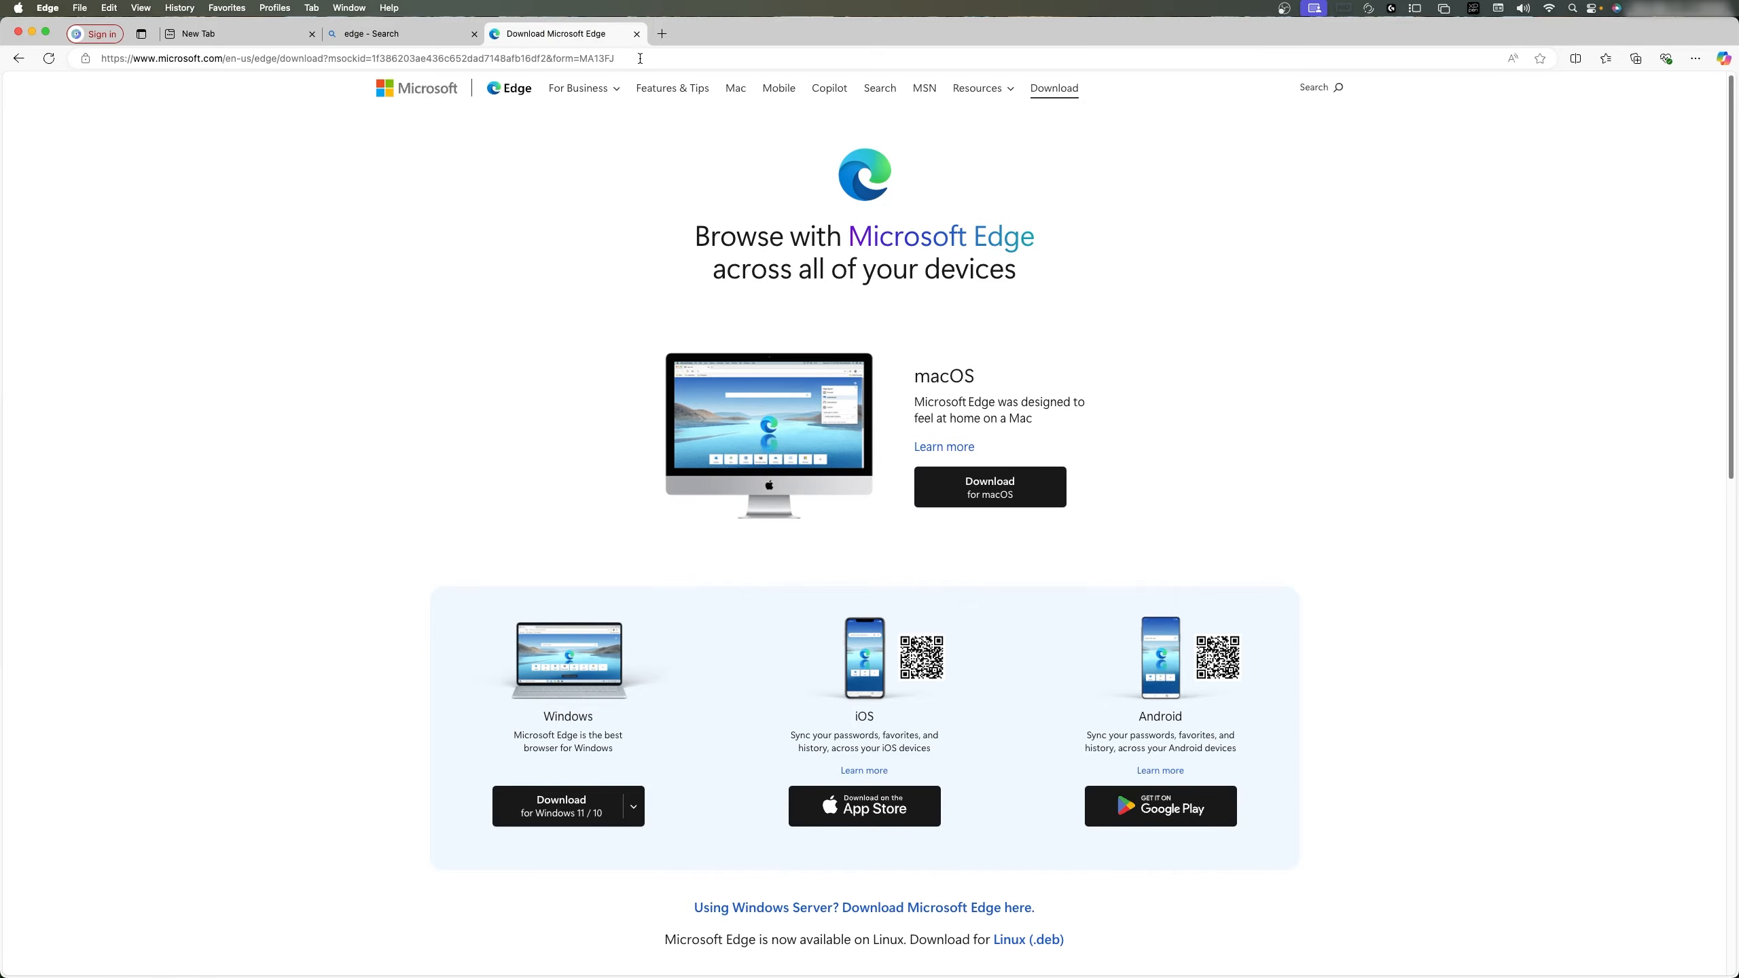
pyautogui.click(635, 34)
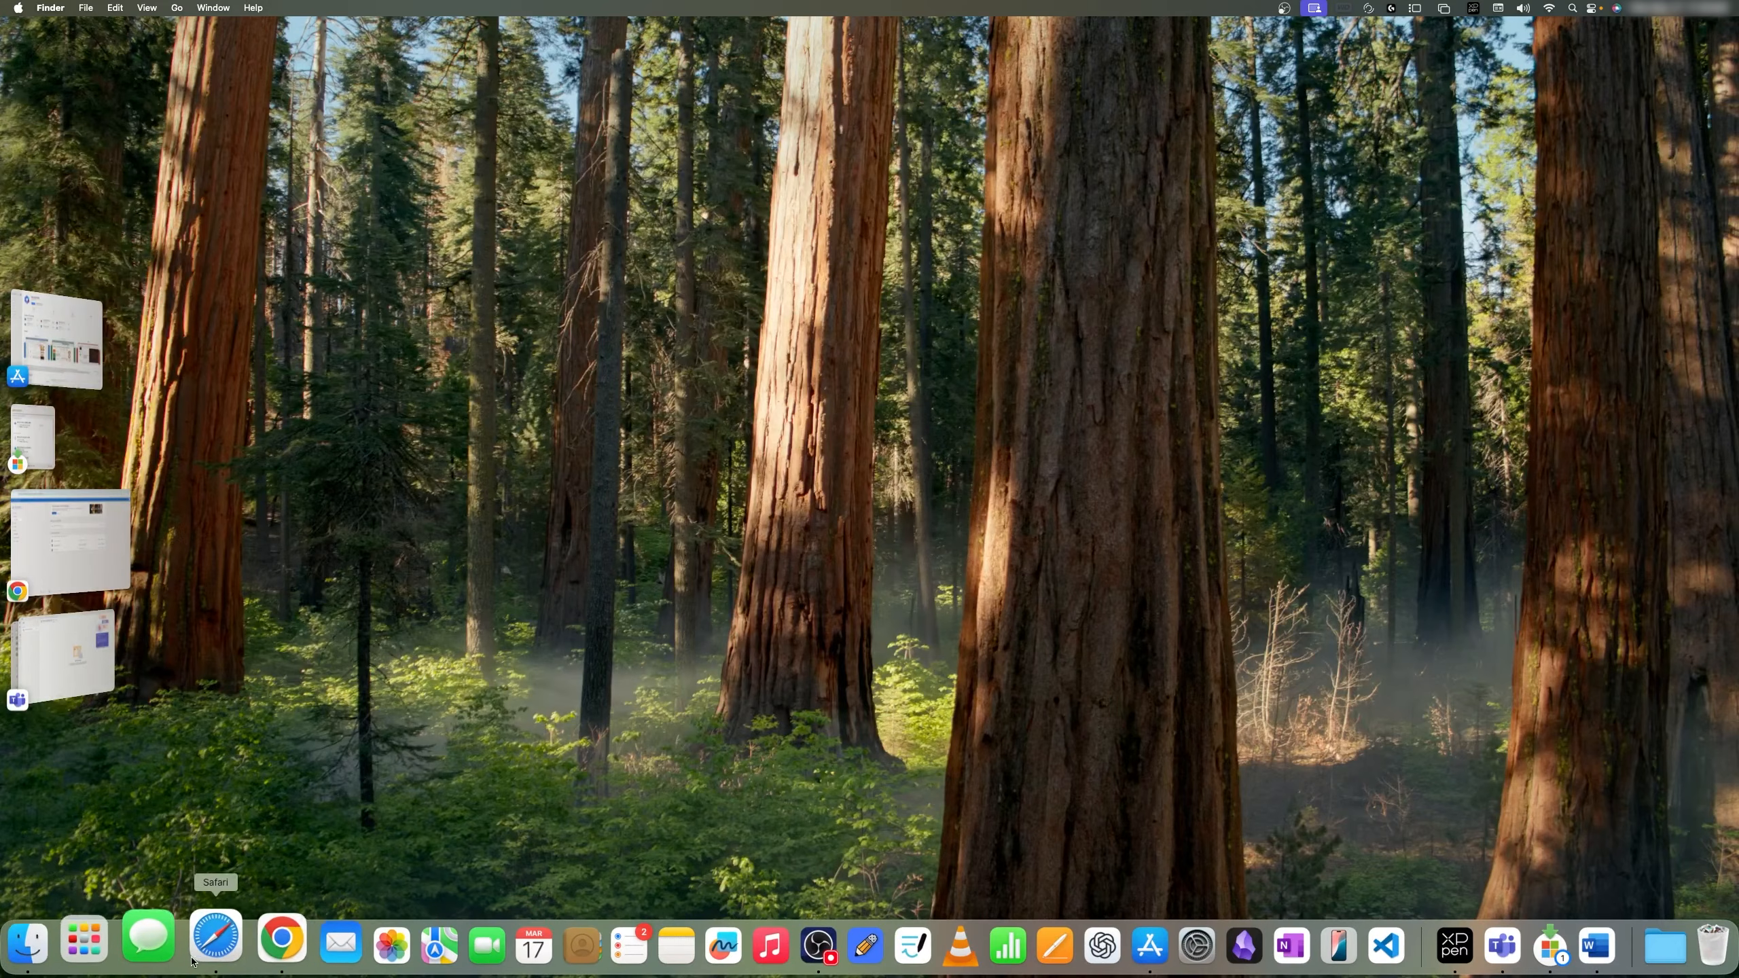
# - Relaunch Microsoft Edge from the installed apps and enlarge its window to fill the screen
pyautogui.click(84, 942)
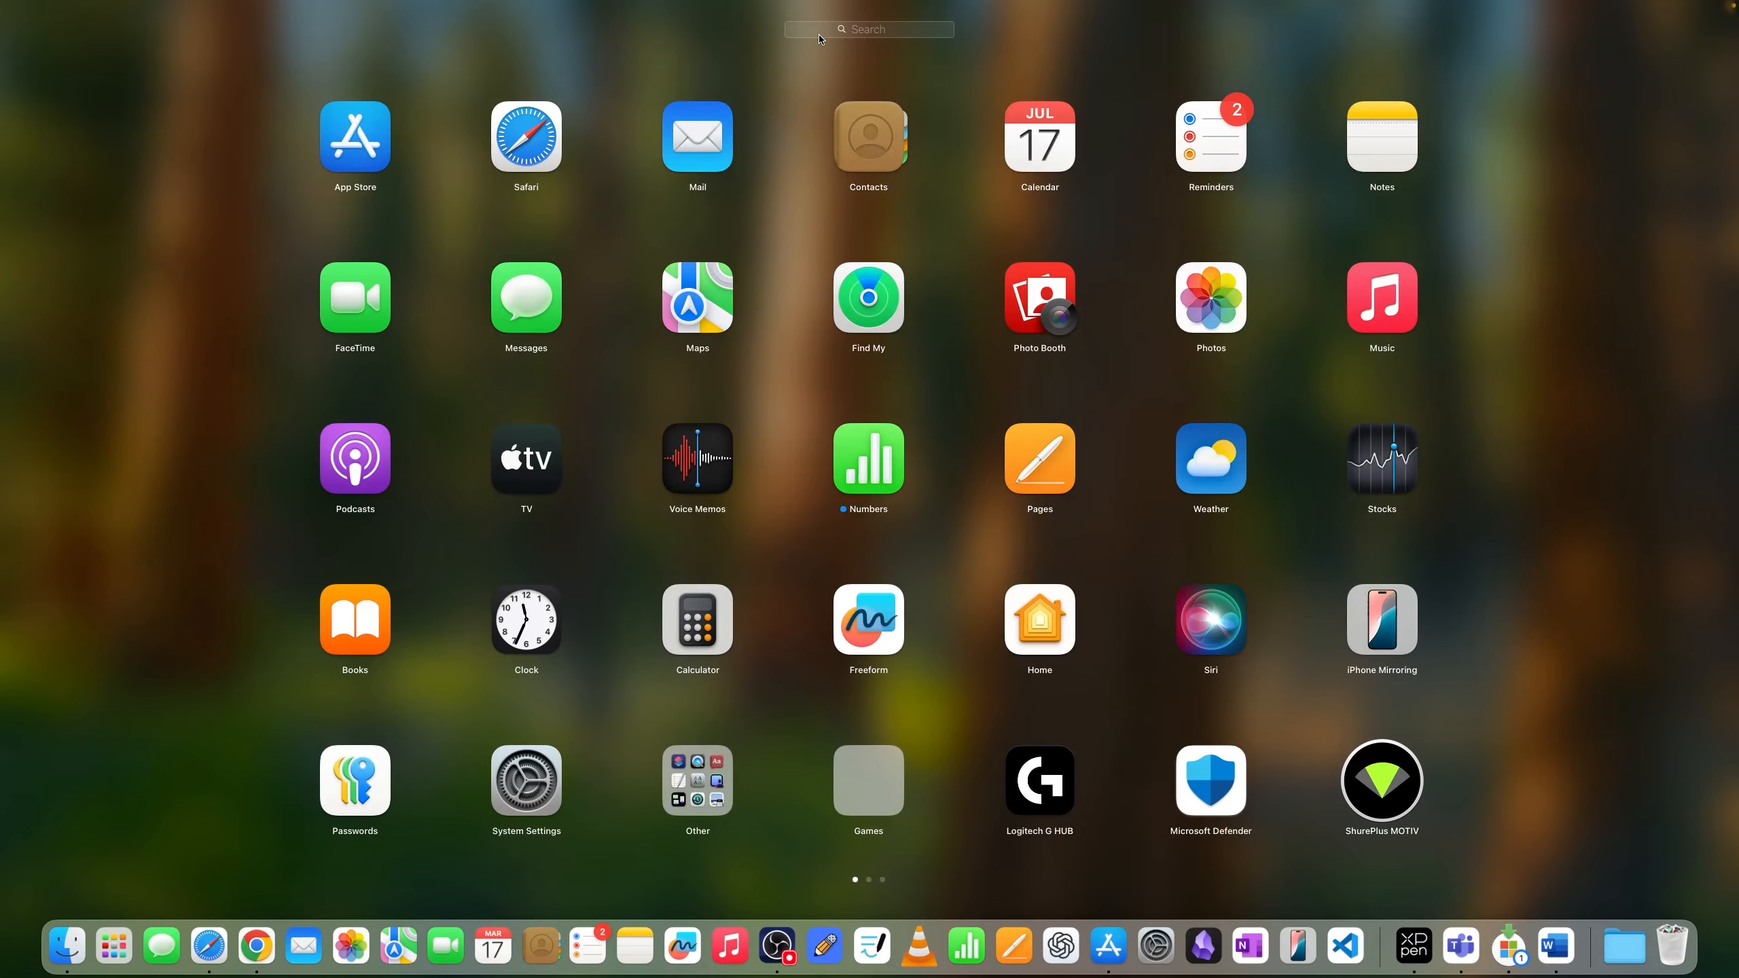
pyautogui.click(819, 32)
pyautogui.write('ed')
pyautogui.click(1040, 136)
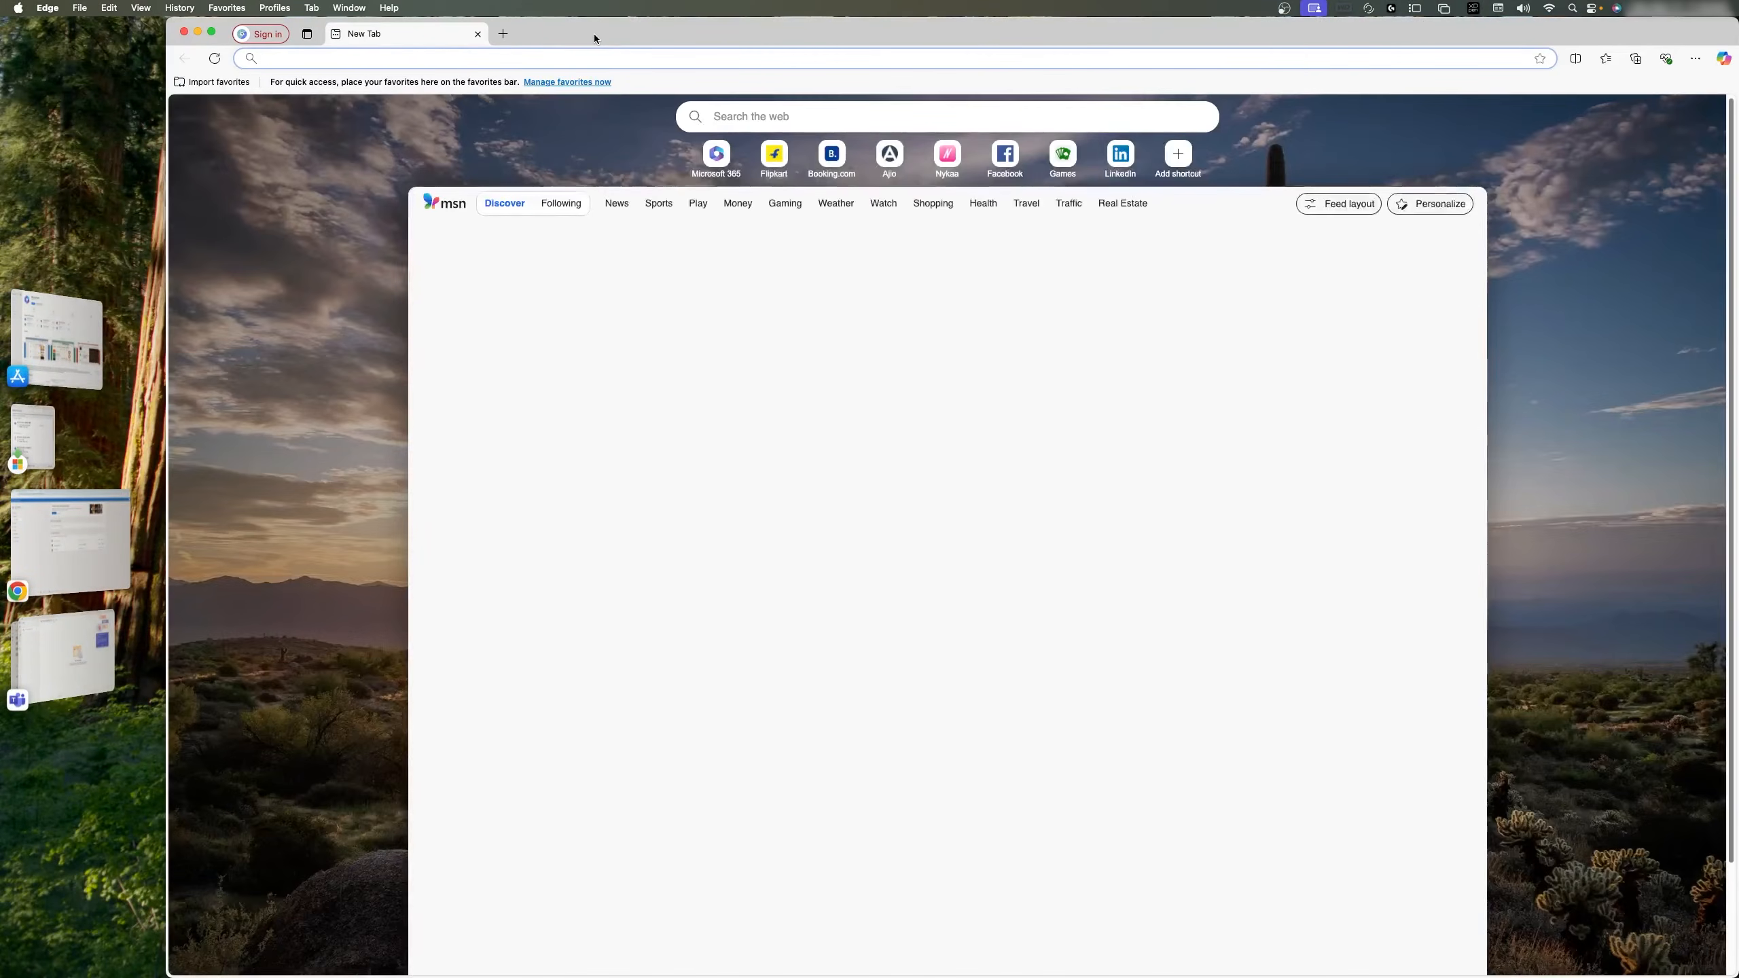
pyautogui.doubleClick(593, 33)
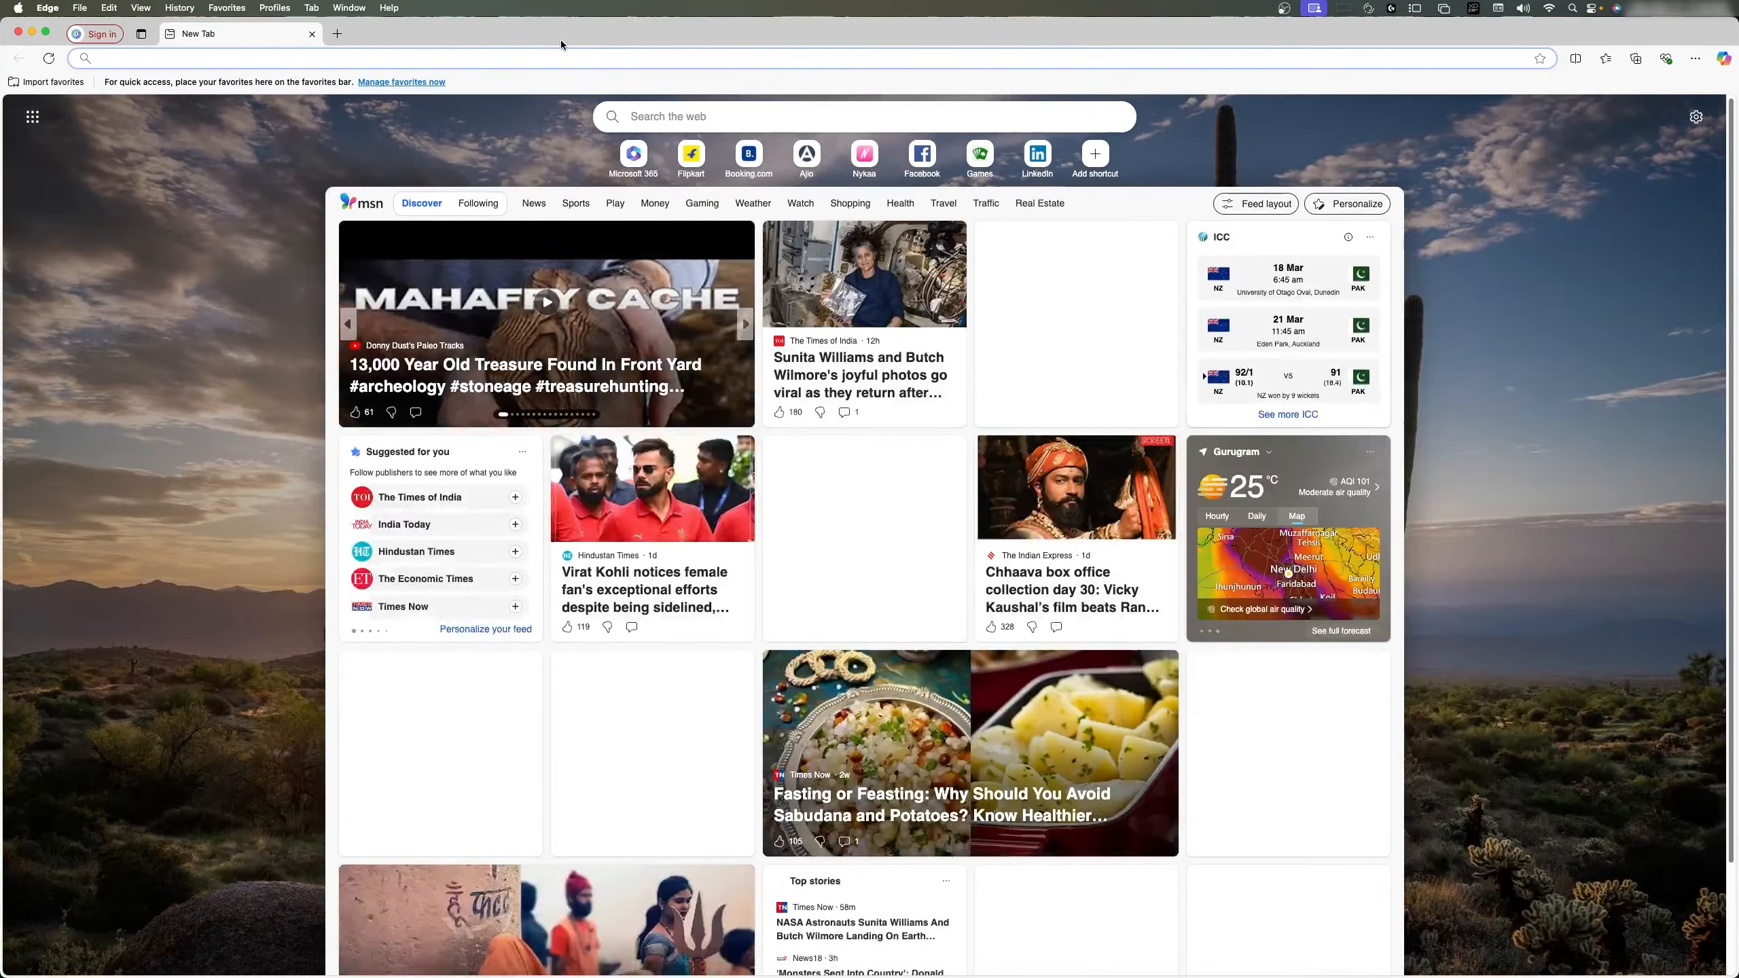
# - Go to office.com, view the sign-up page for the free version of Microsoft 365, and return to the homepage
pyautogui.write('of')
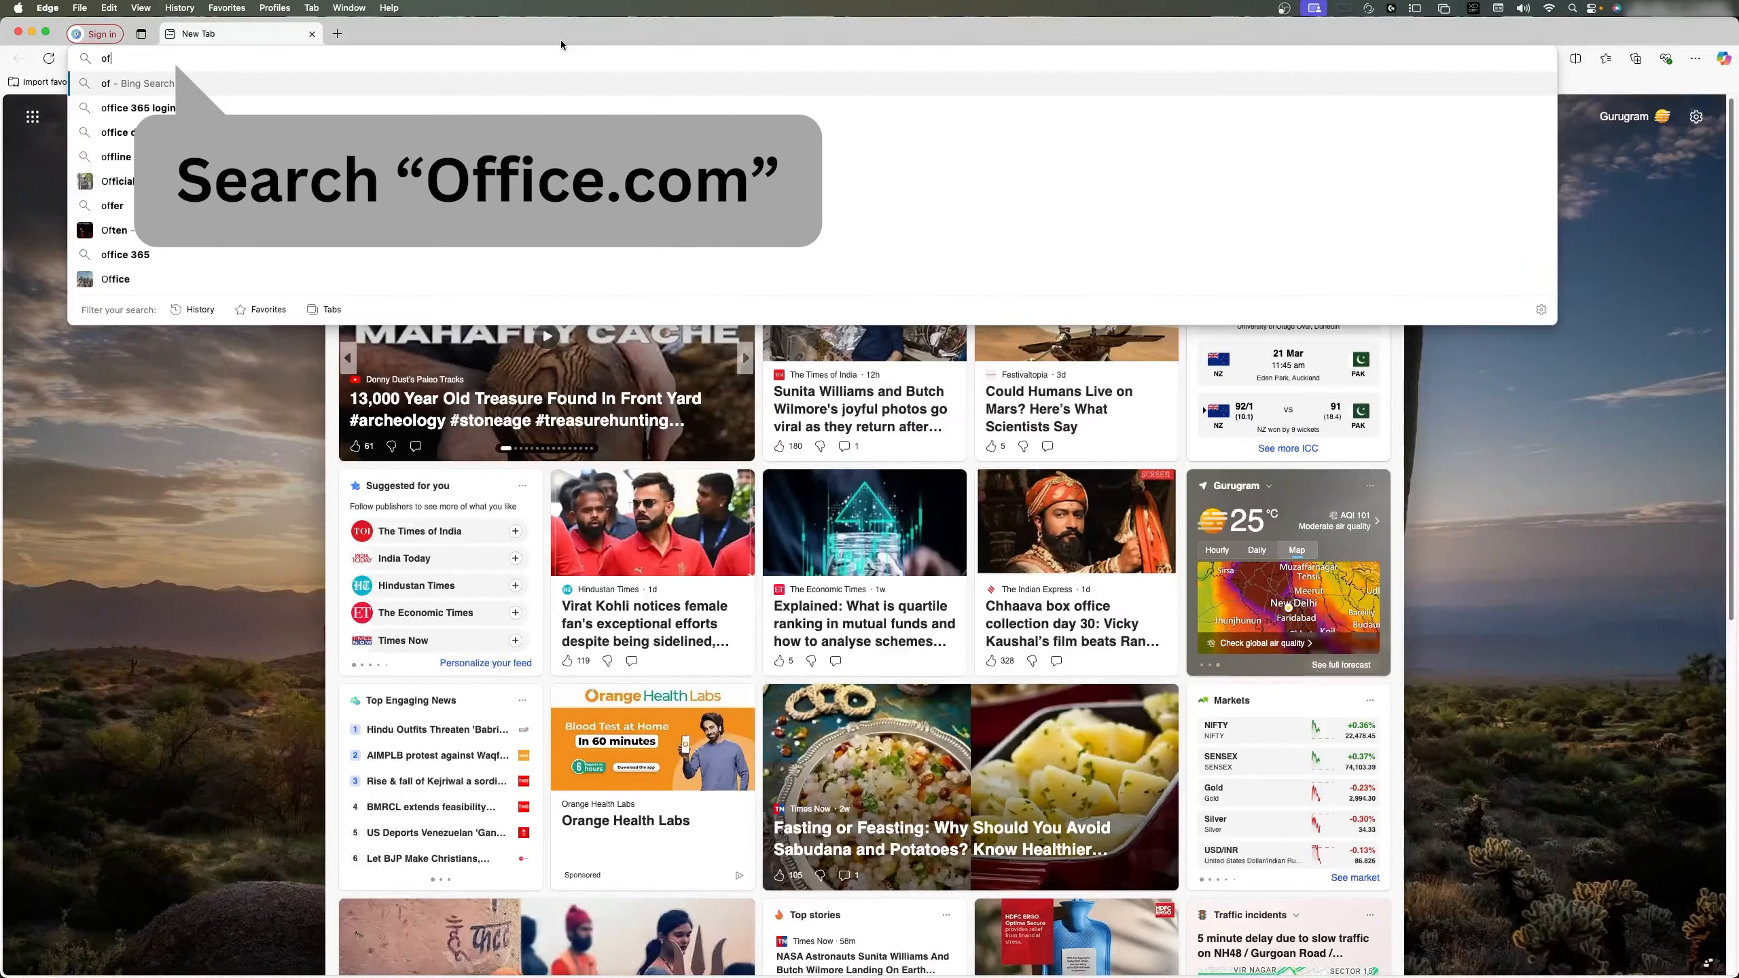
pyautogui.write('fice.com')
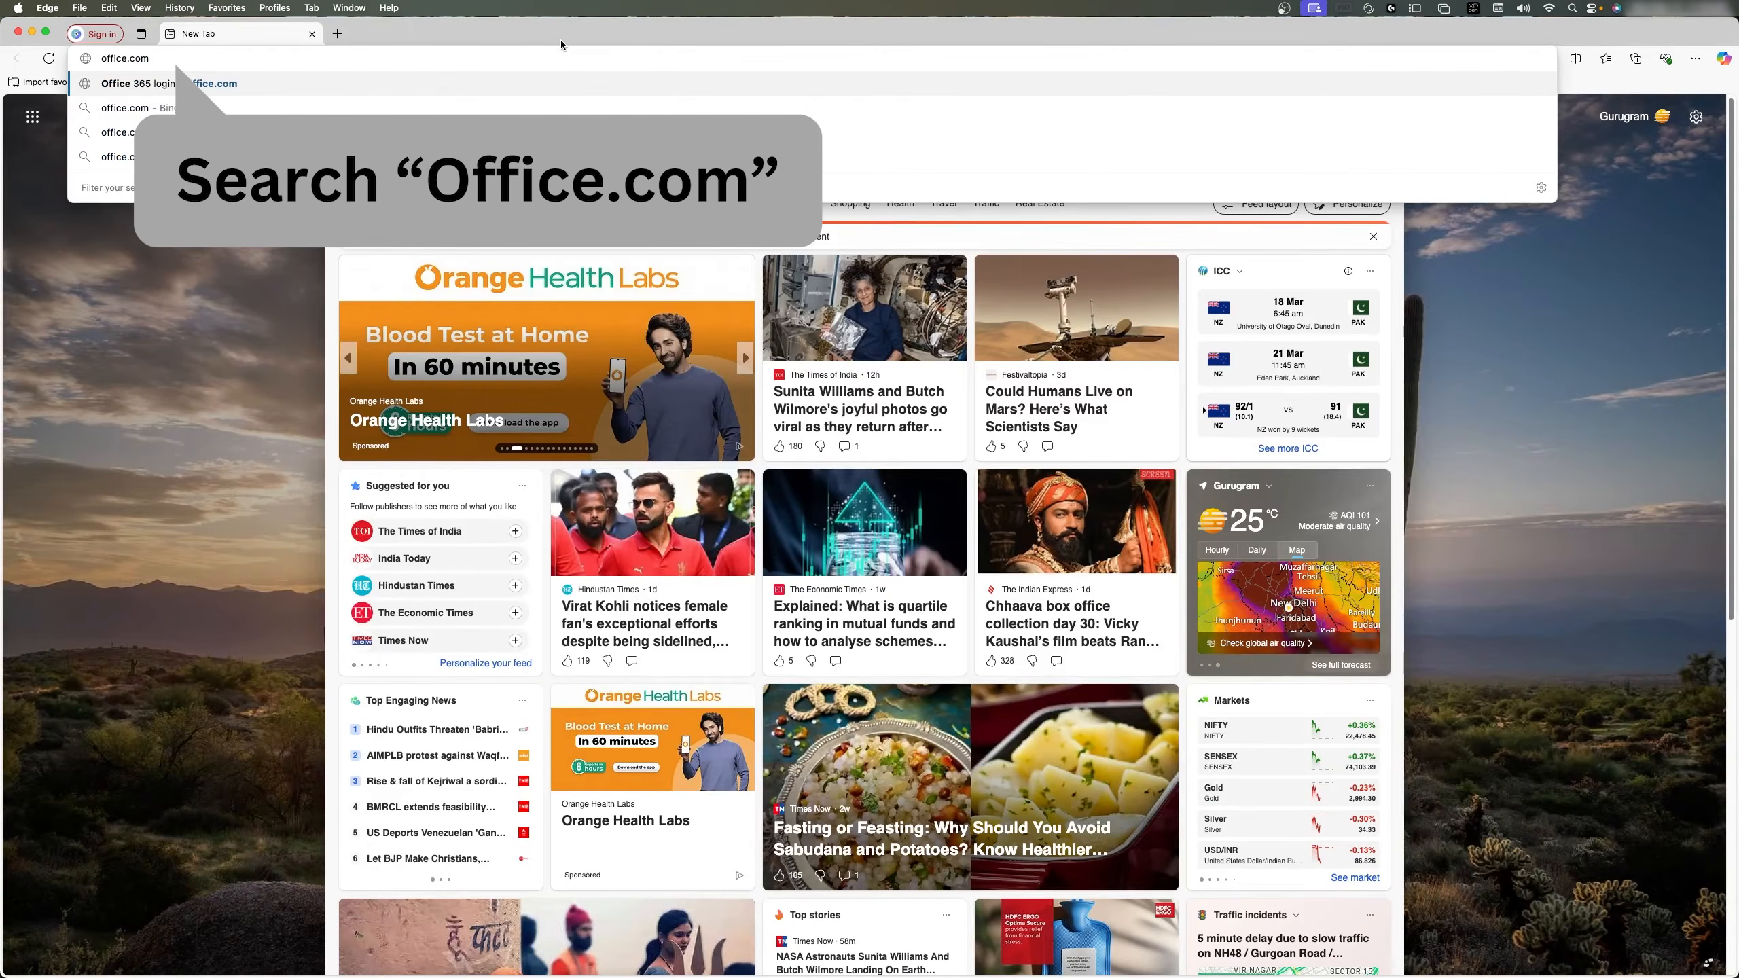
pyautogui.press('Return')
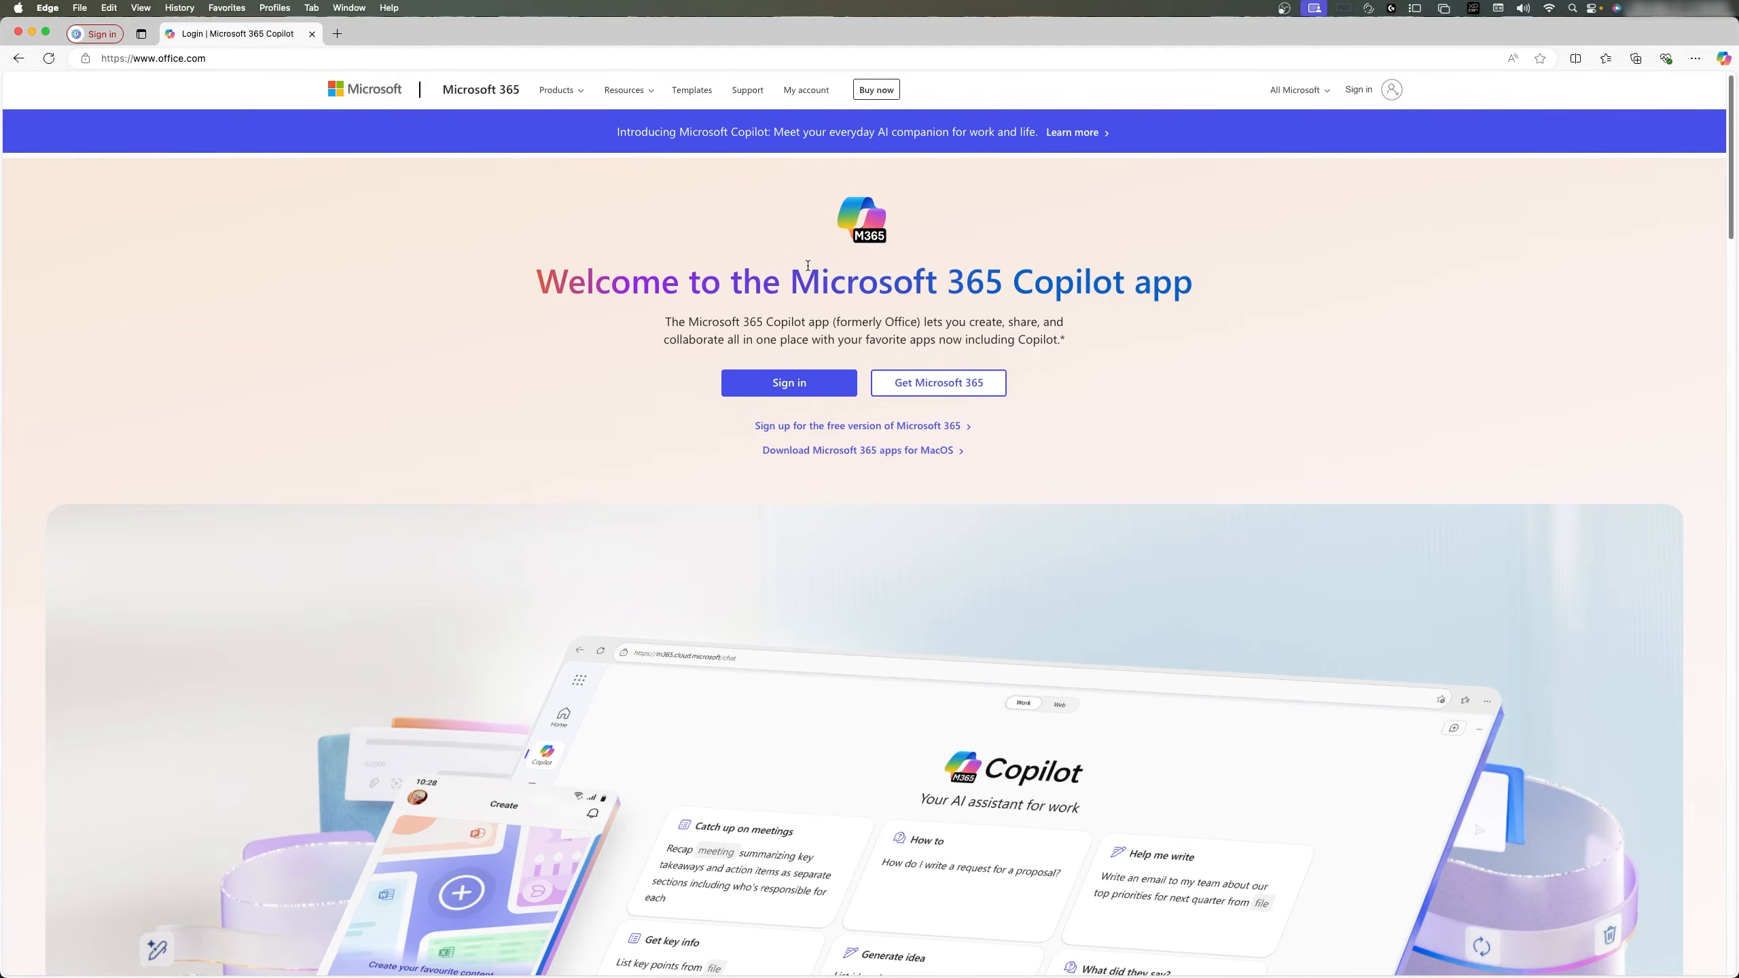
pyautogui.click(803, 430)
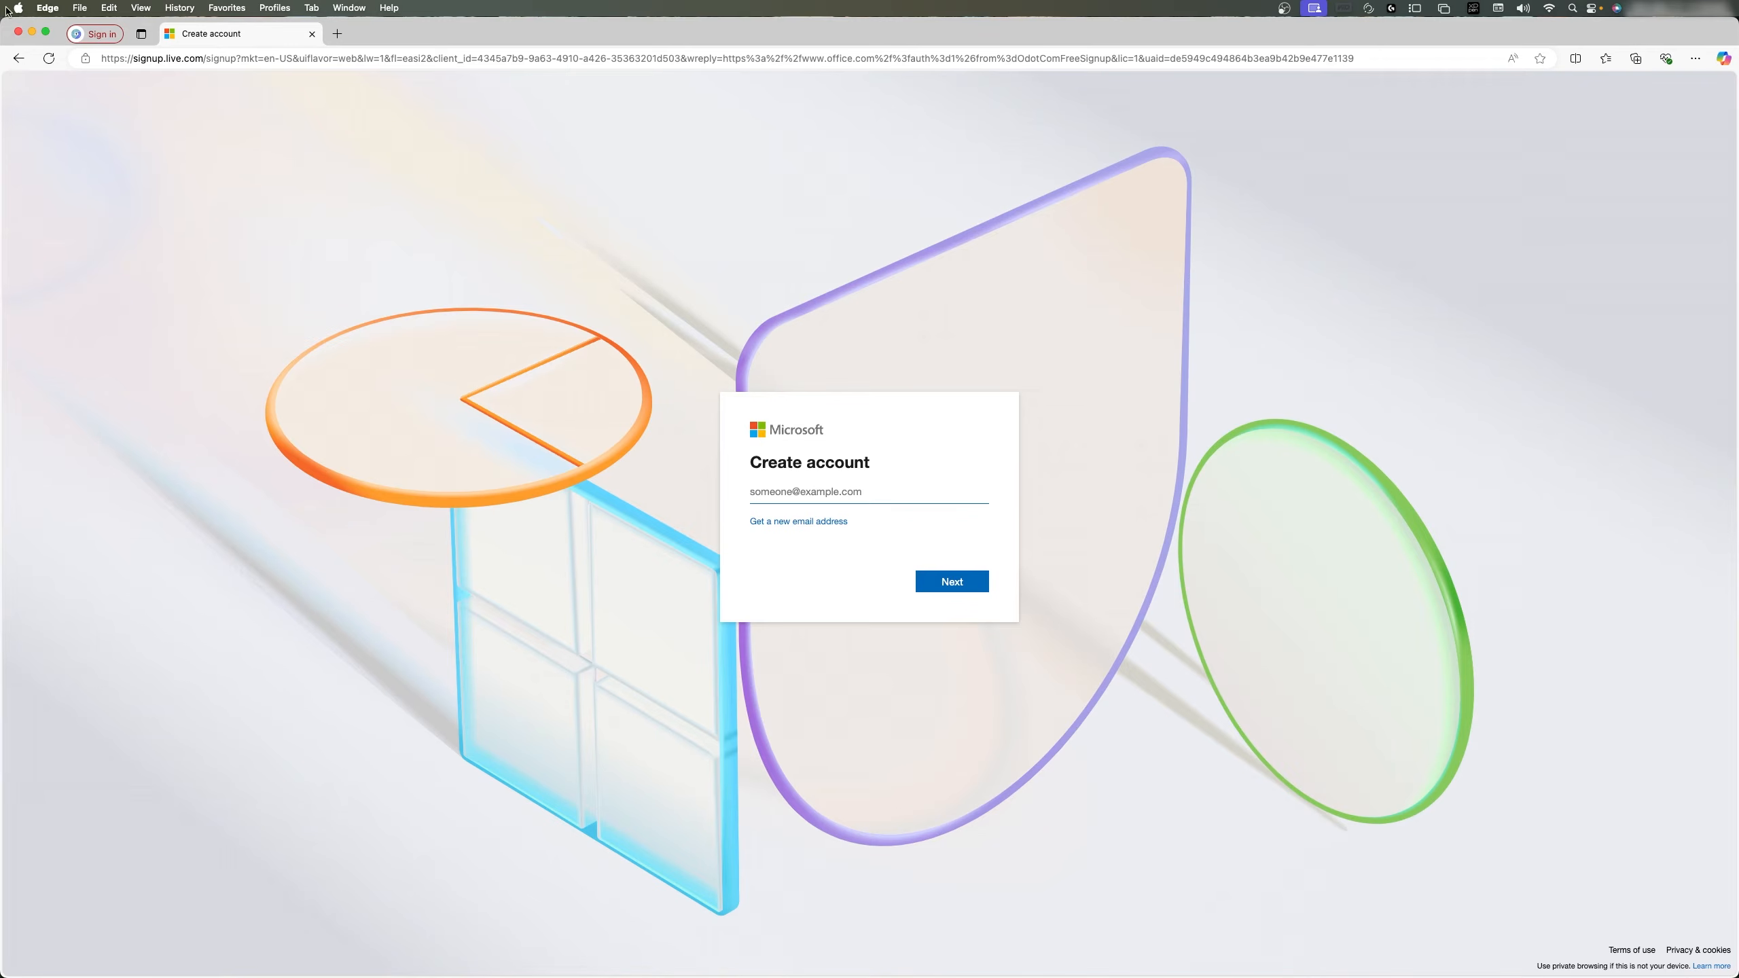
pyautogui.click(19, 59)
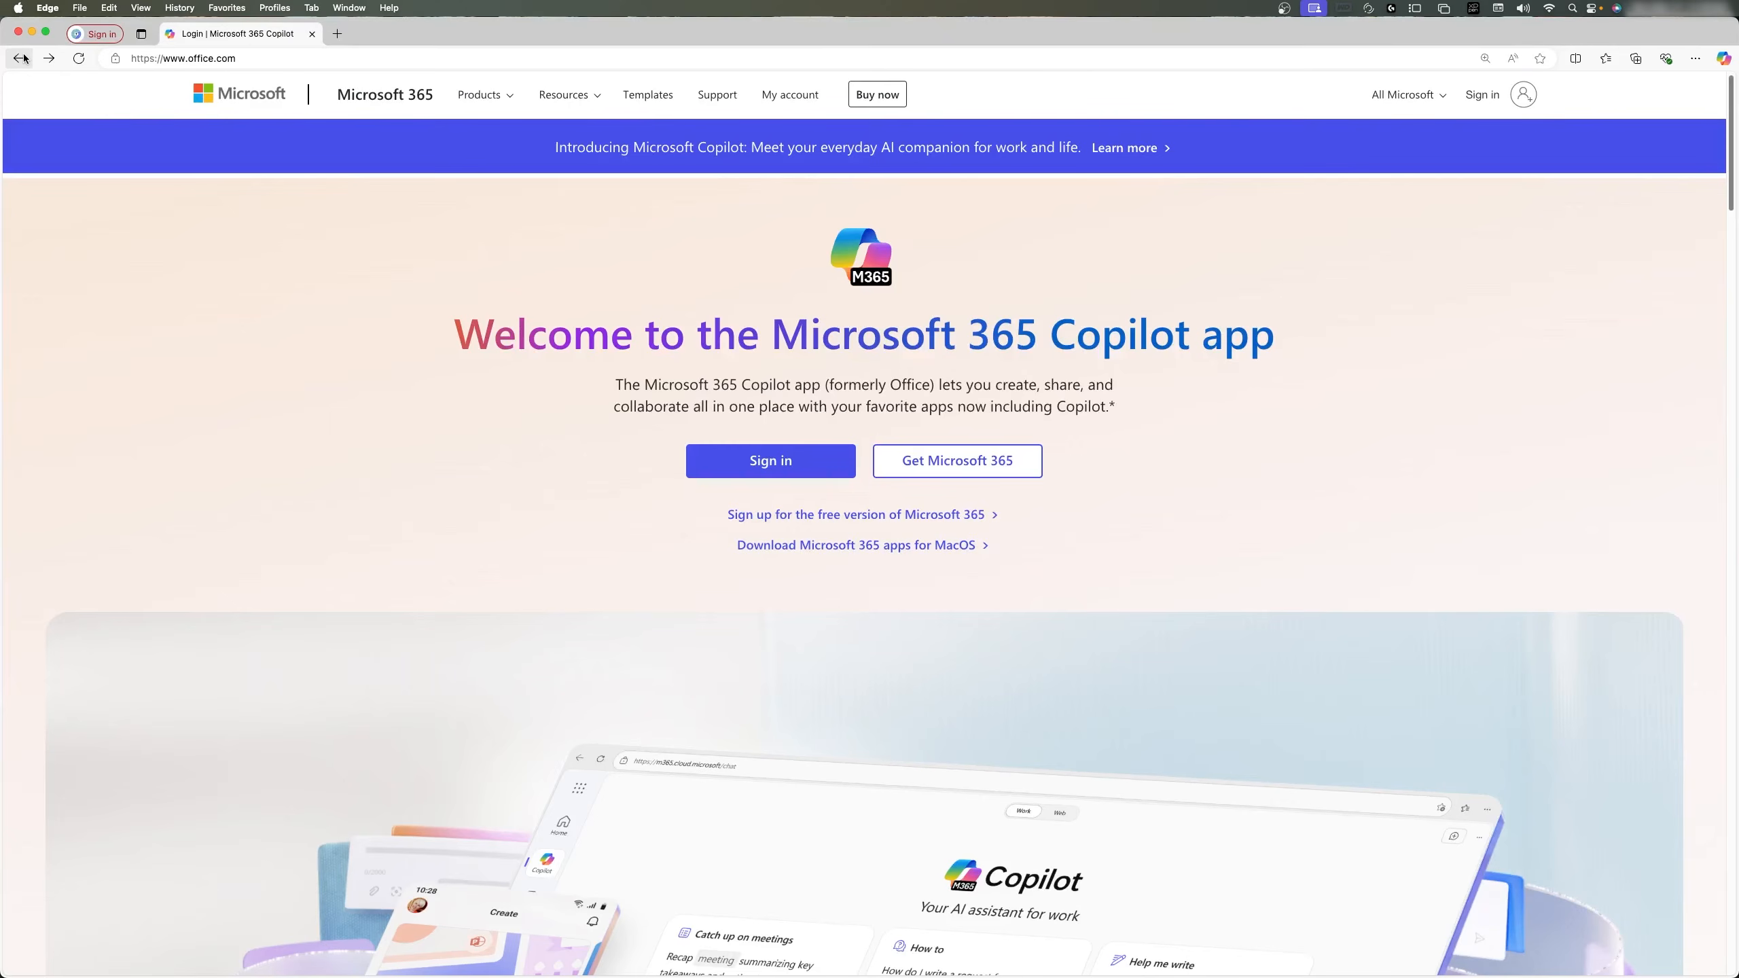
# - Sign in to Microsoft 365 with the account e-mail and password, and stay signed in without being asked again
pyautogui.click(772, 459)
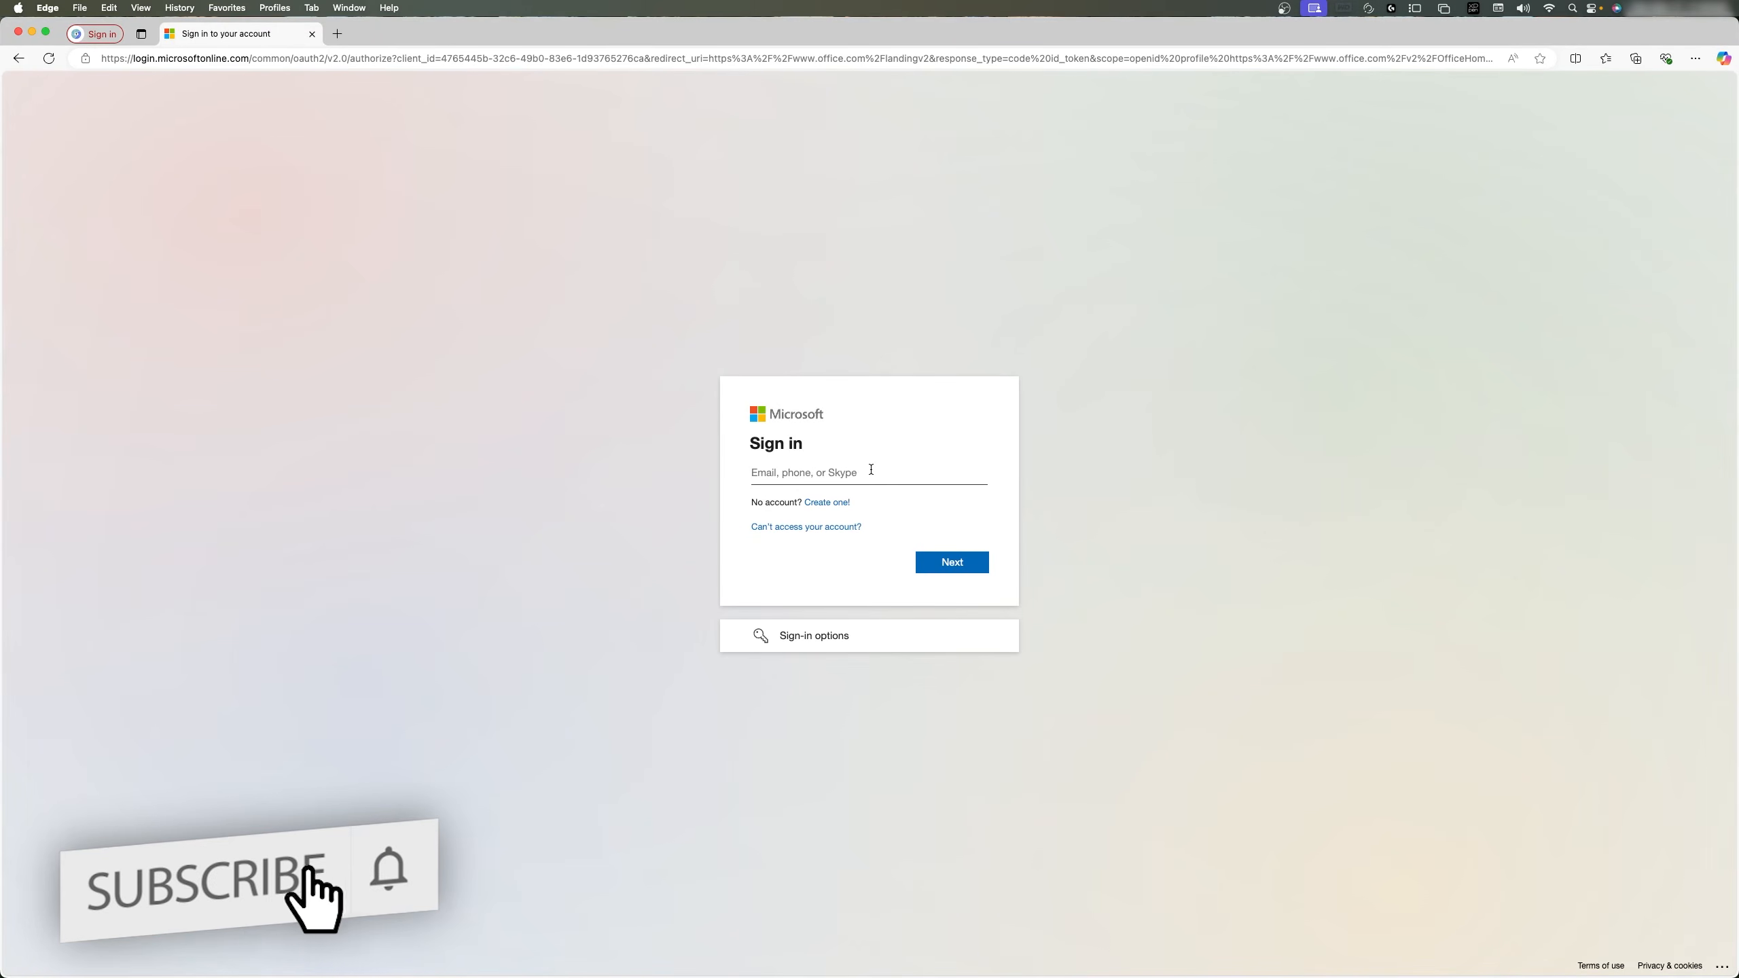
pyautogui.click(871, 472)
pyautogui.click(809, 514)
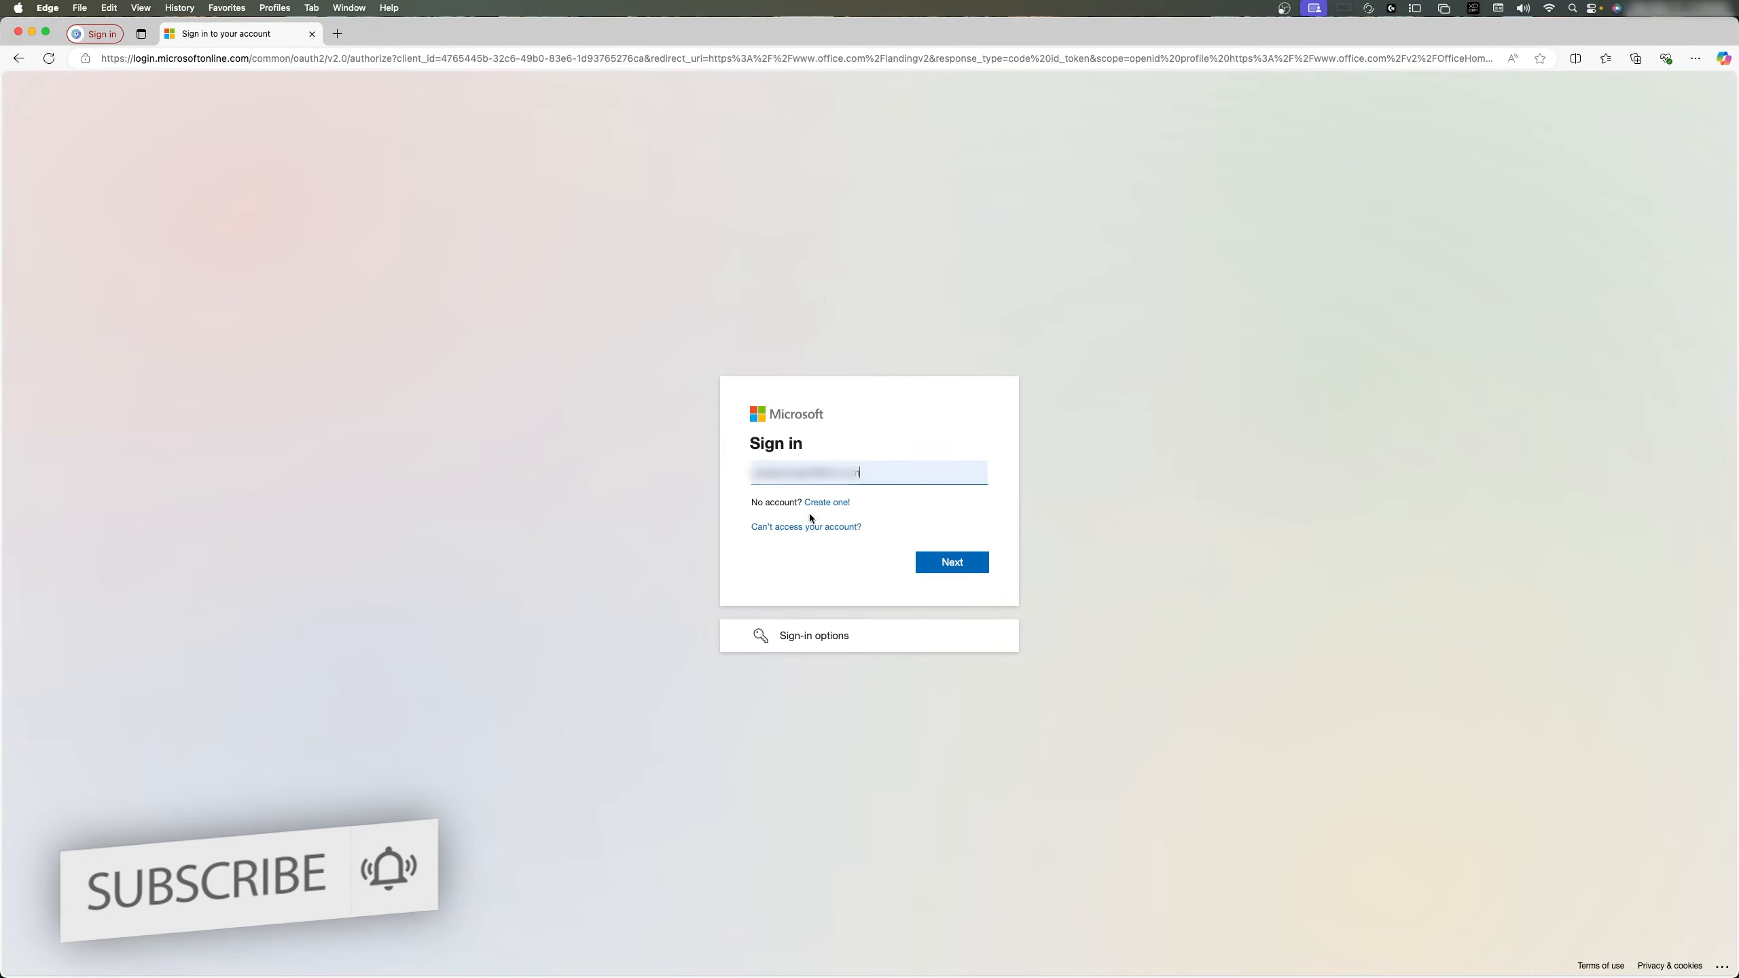
pyautogui.click(958, 568)
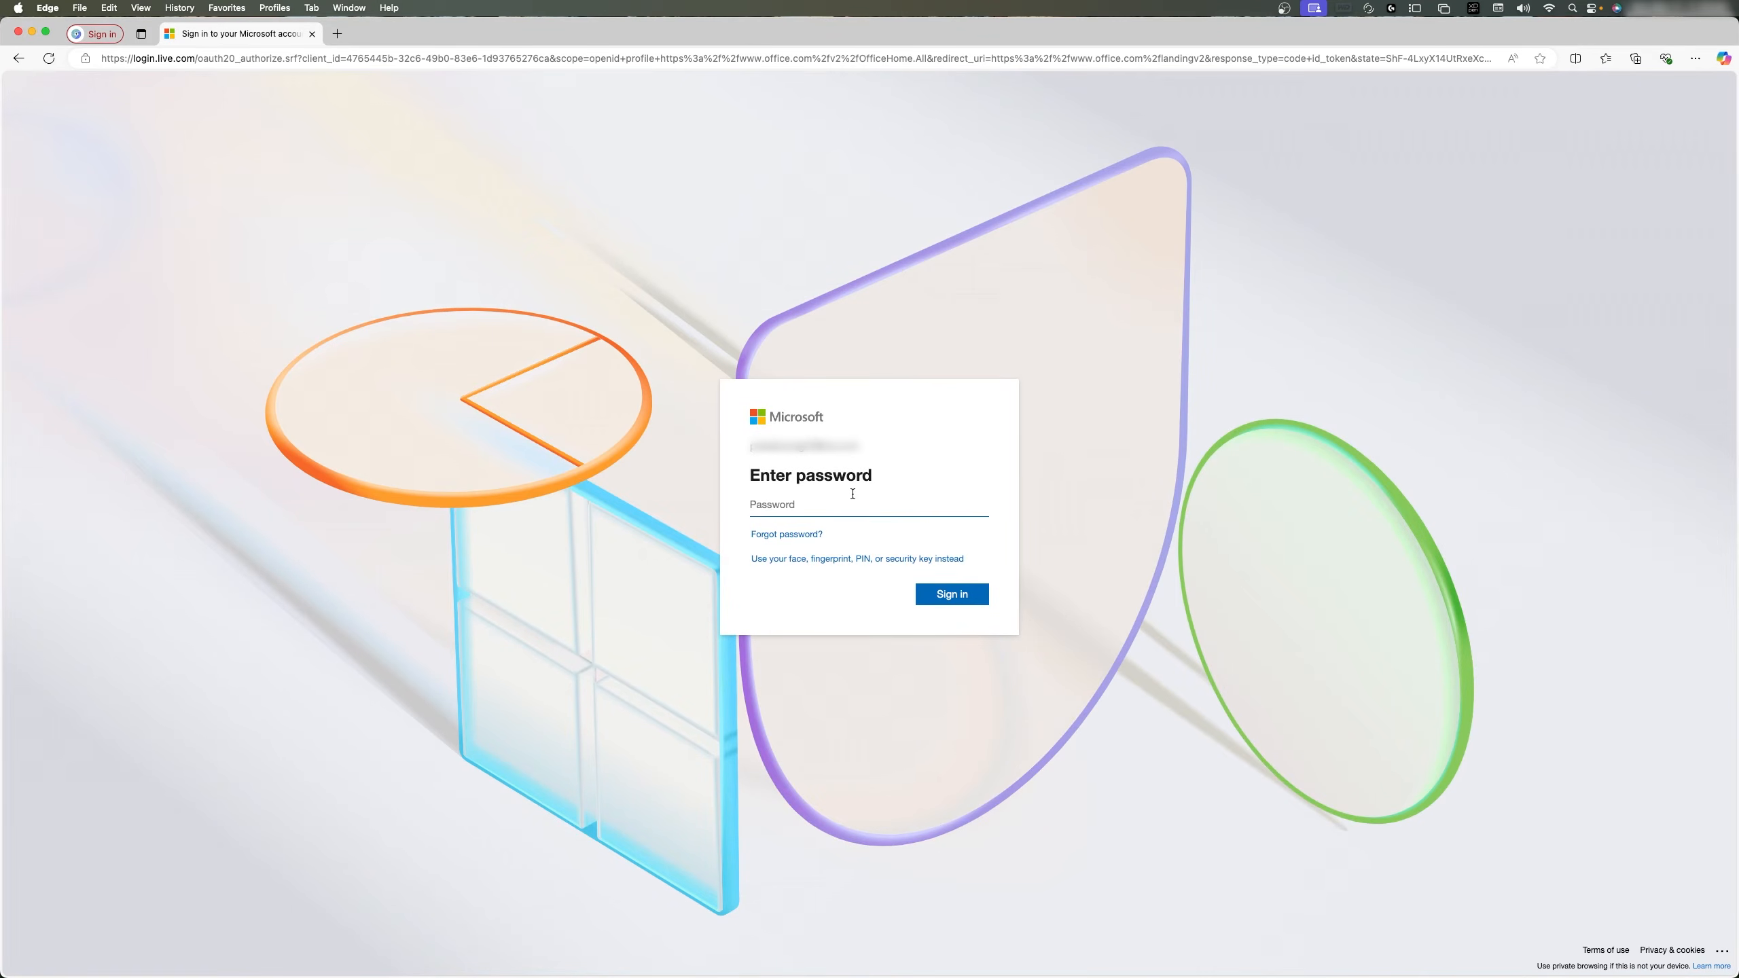
pyautogui.write('•••••••••••')
pyautogui.press('Return')
pyautogui.click(765, 557)
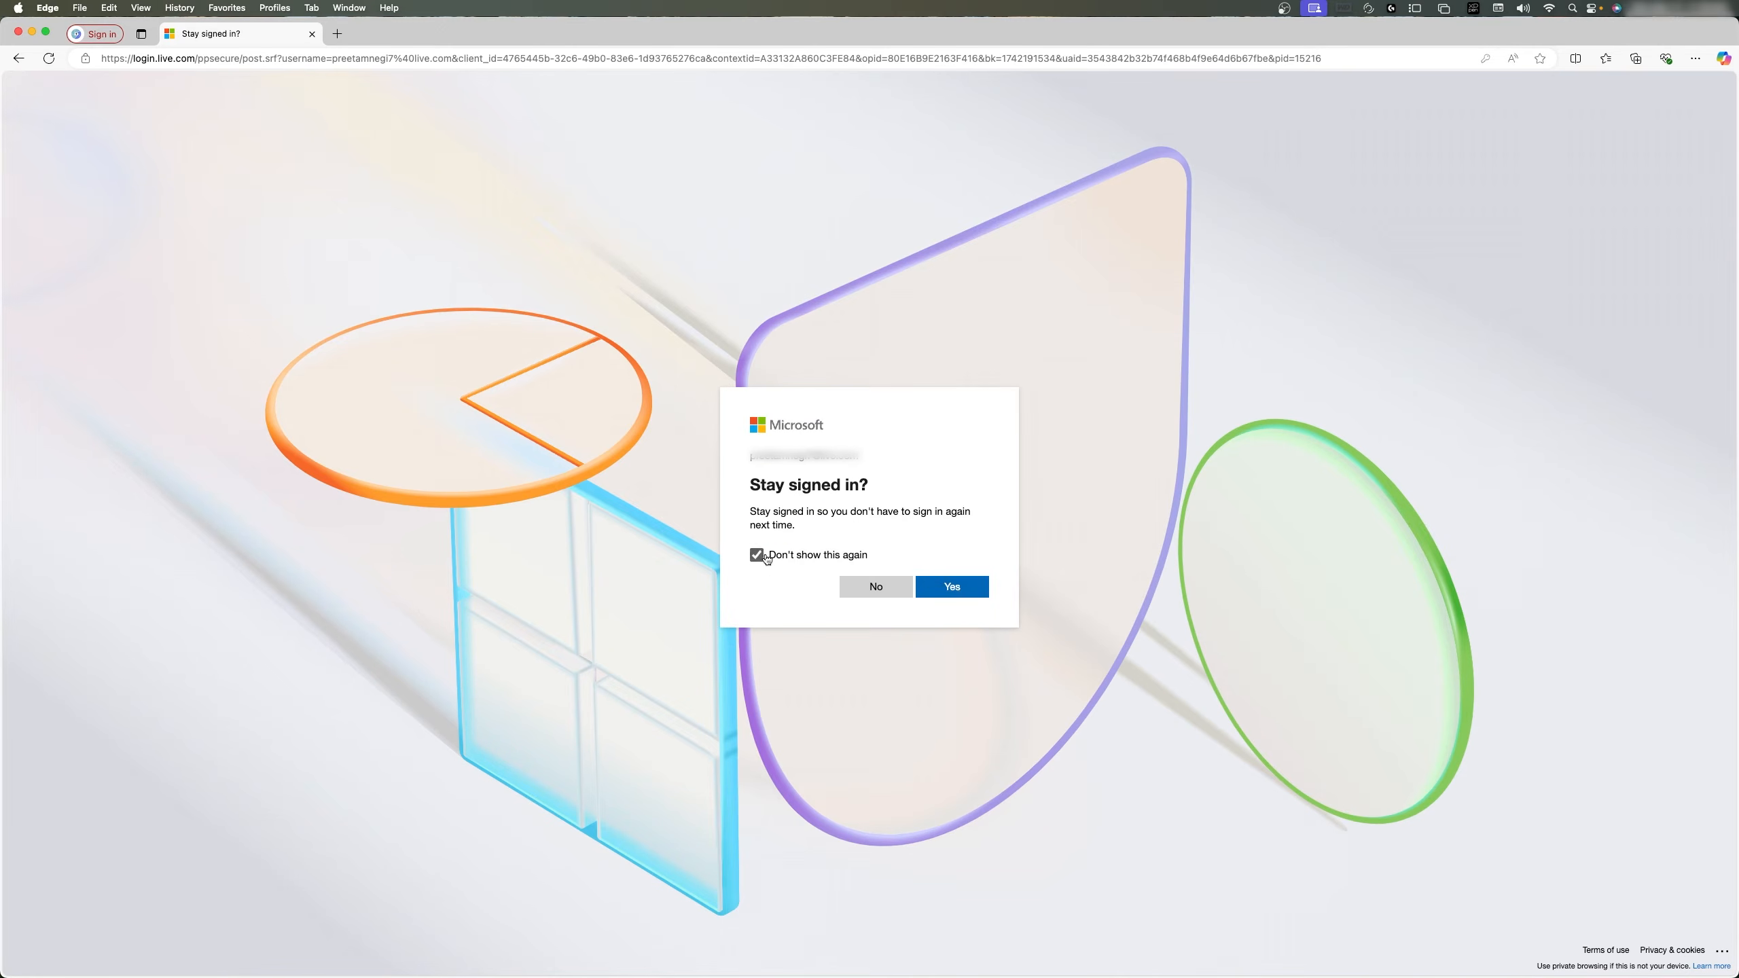
pyautogui.click(945, 591)
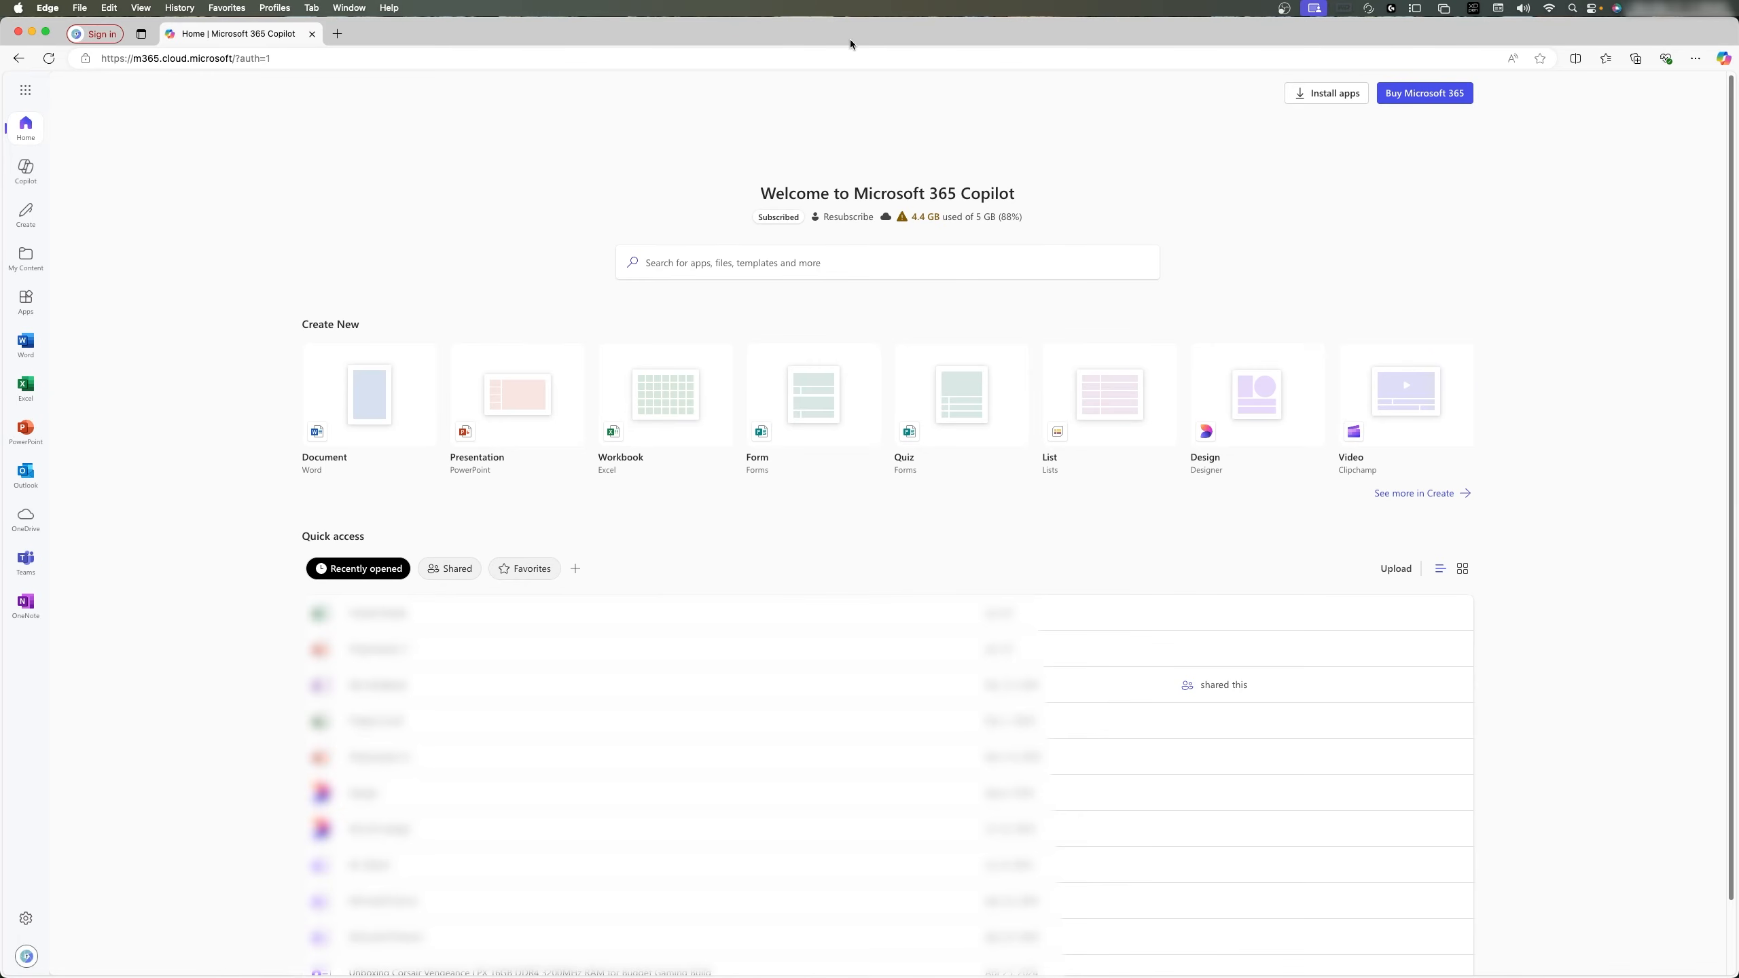
# - Begin installing the Microsoft 365 Copilot home page as an app from Edge
pyautogui.moveTo(995, 194)
pyautogui.mouseDown()
pyautogui.moveTo(984, 220)
pyautogui.moveTo(1000, 219)
pyautogui.mouseUp()
pyautogui.click(344, 157)
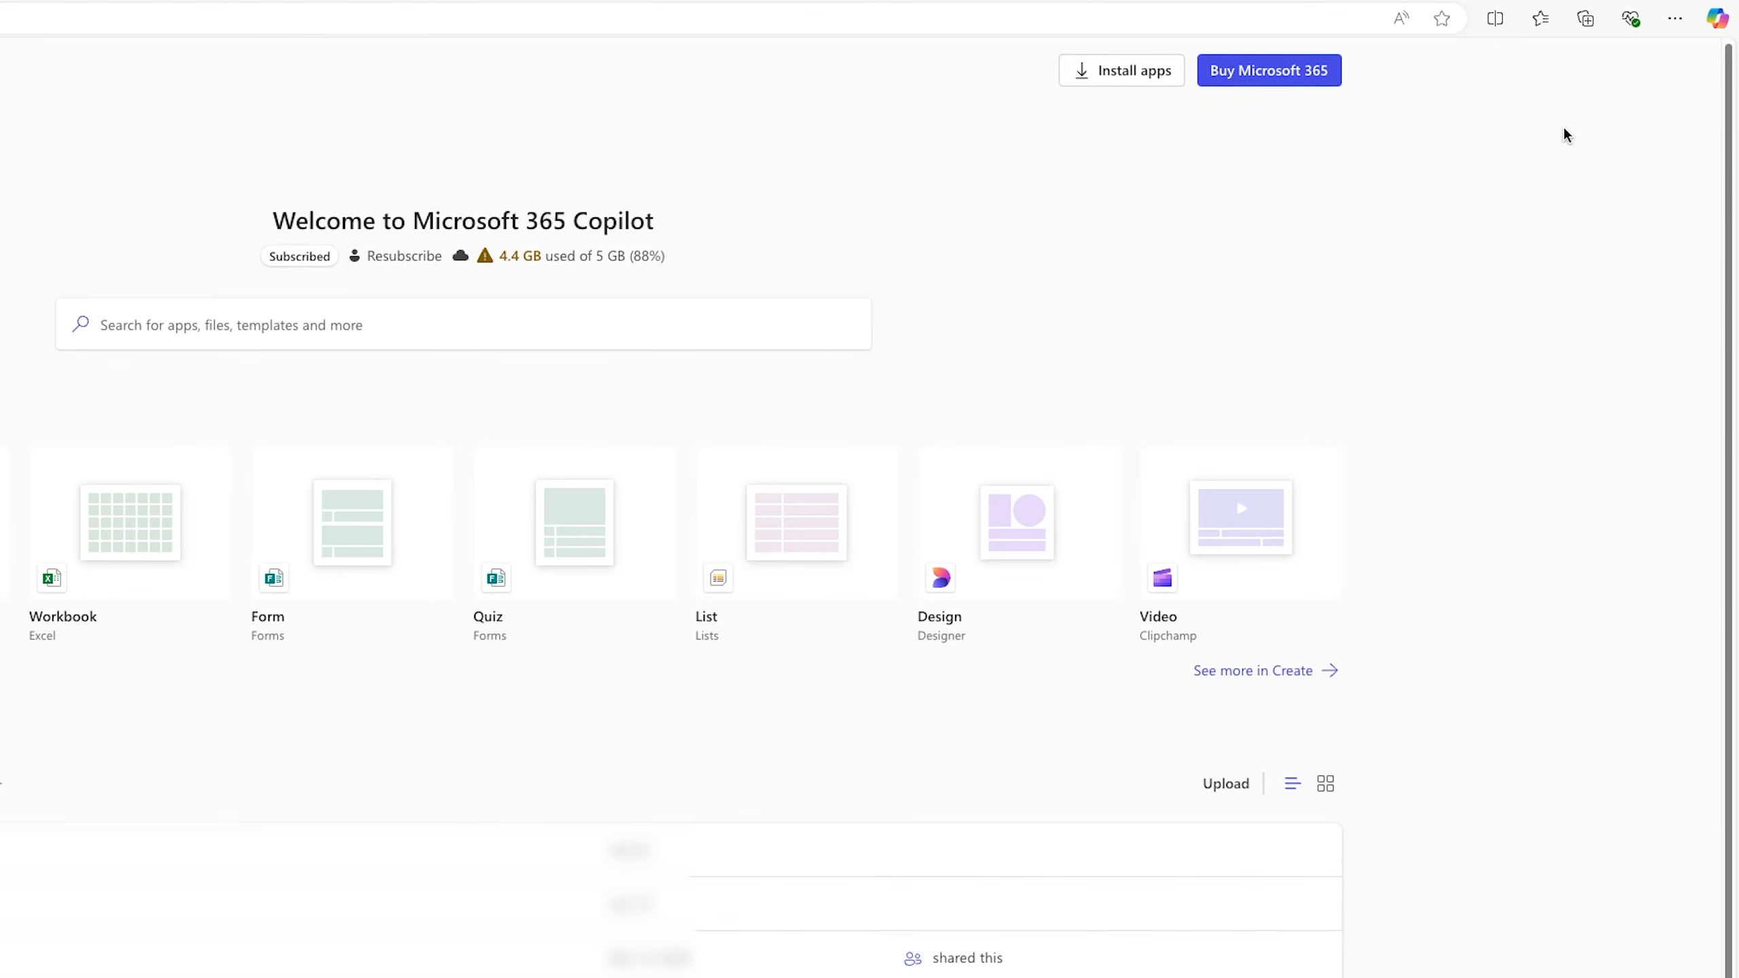
pyautogui.click(1674, 18)
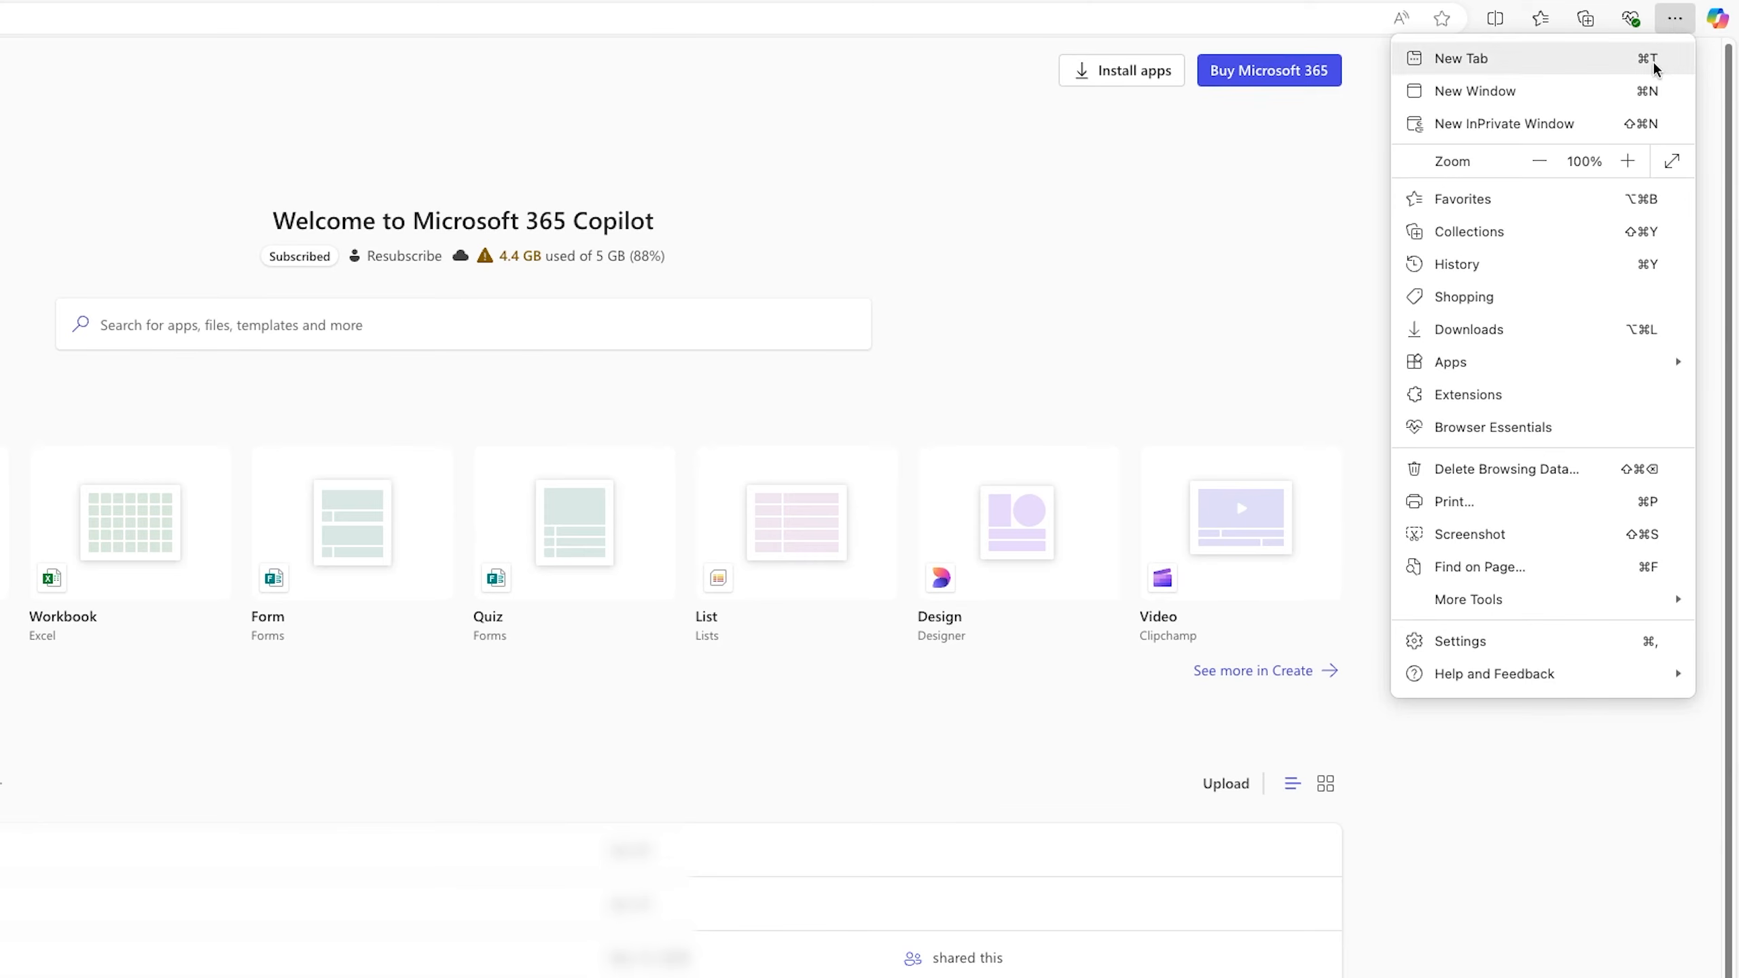
pyautogui.click(1598, 362)
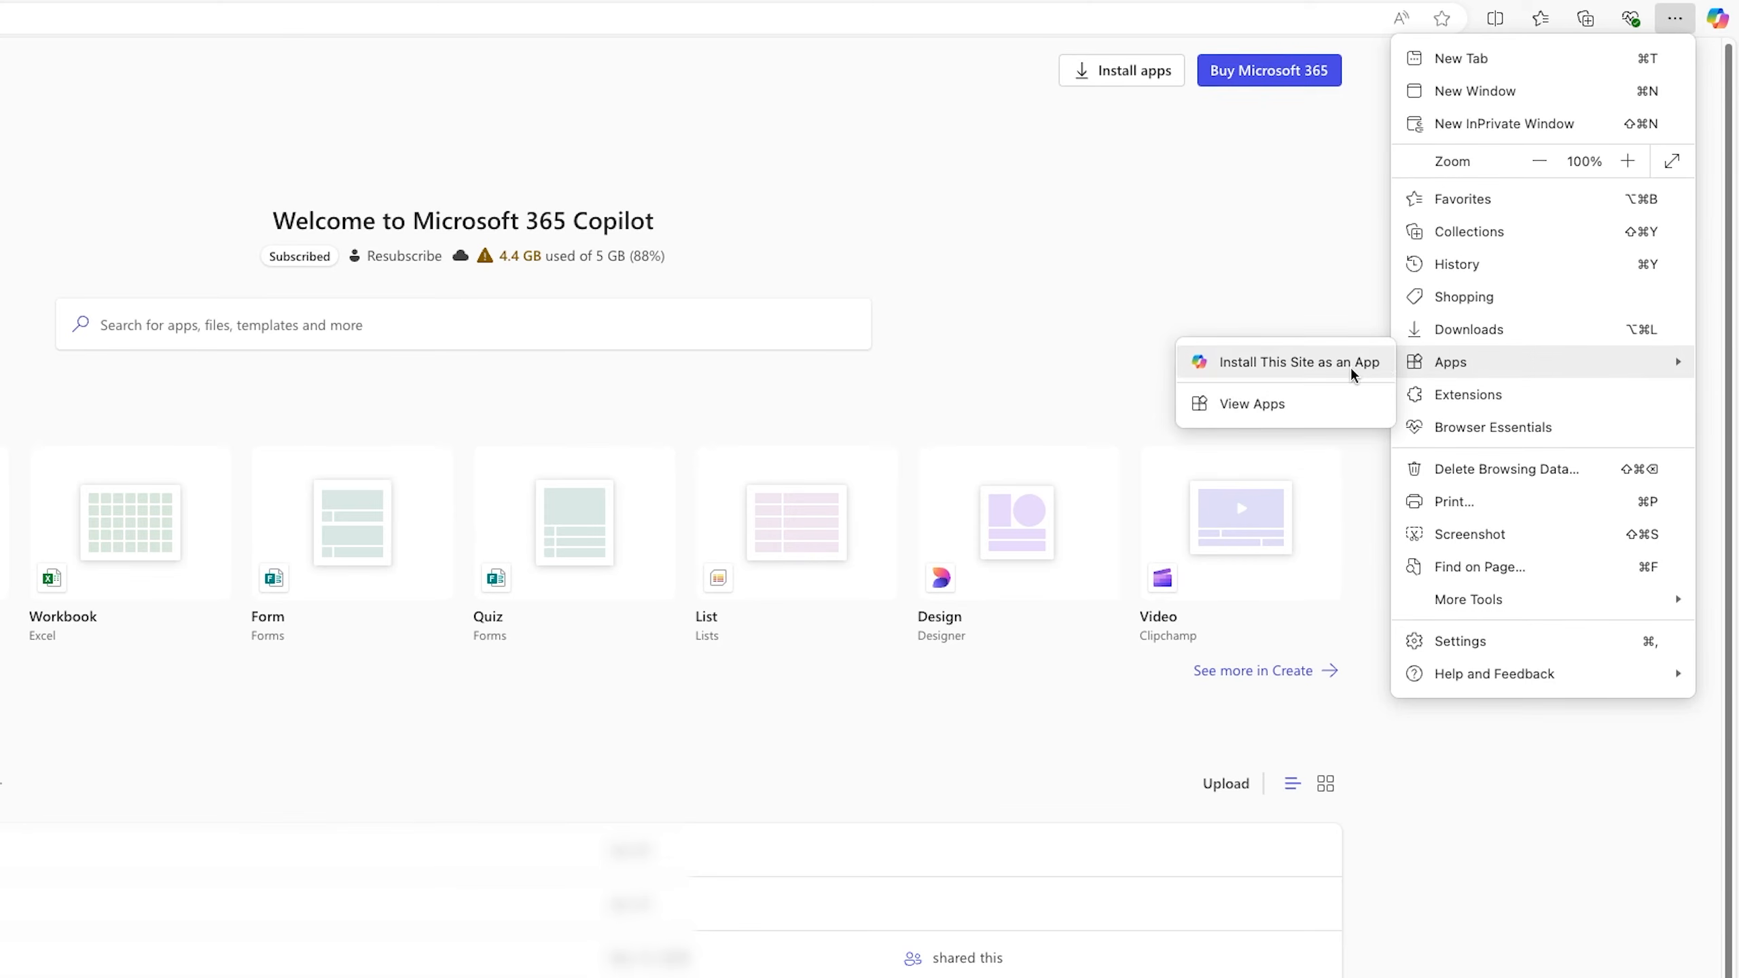
pyautogui.click(1304, 371)
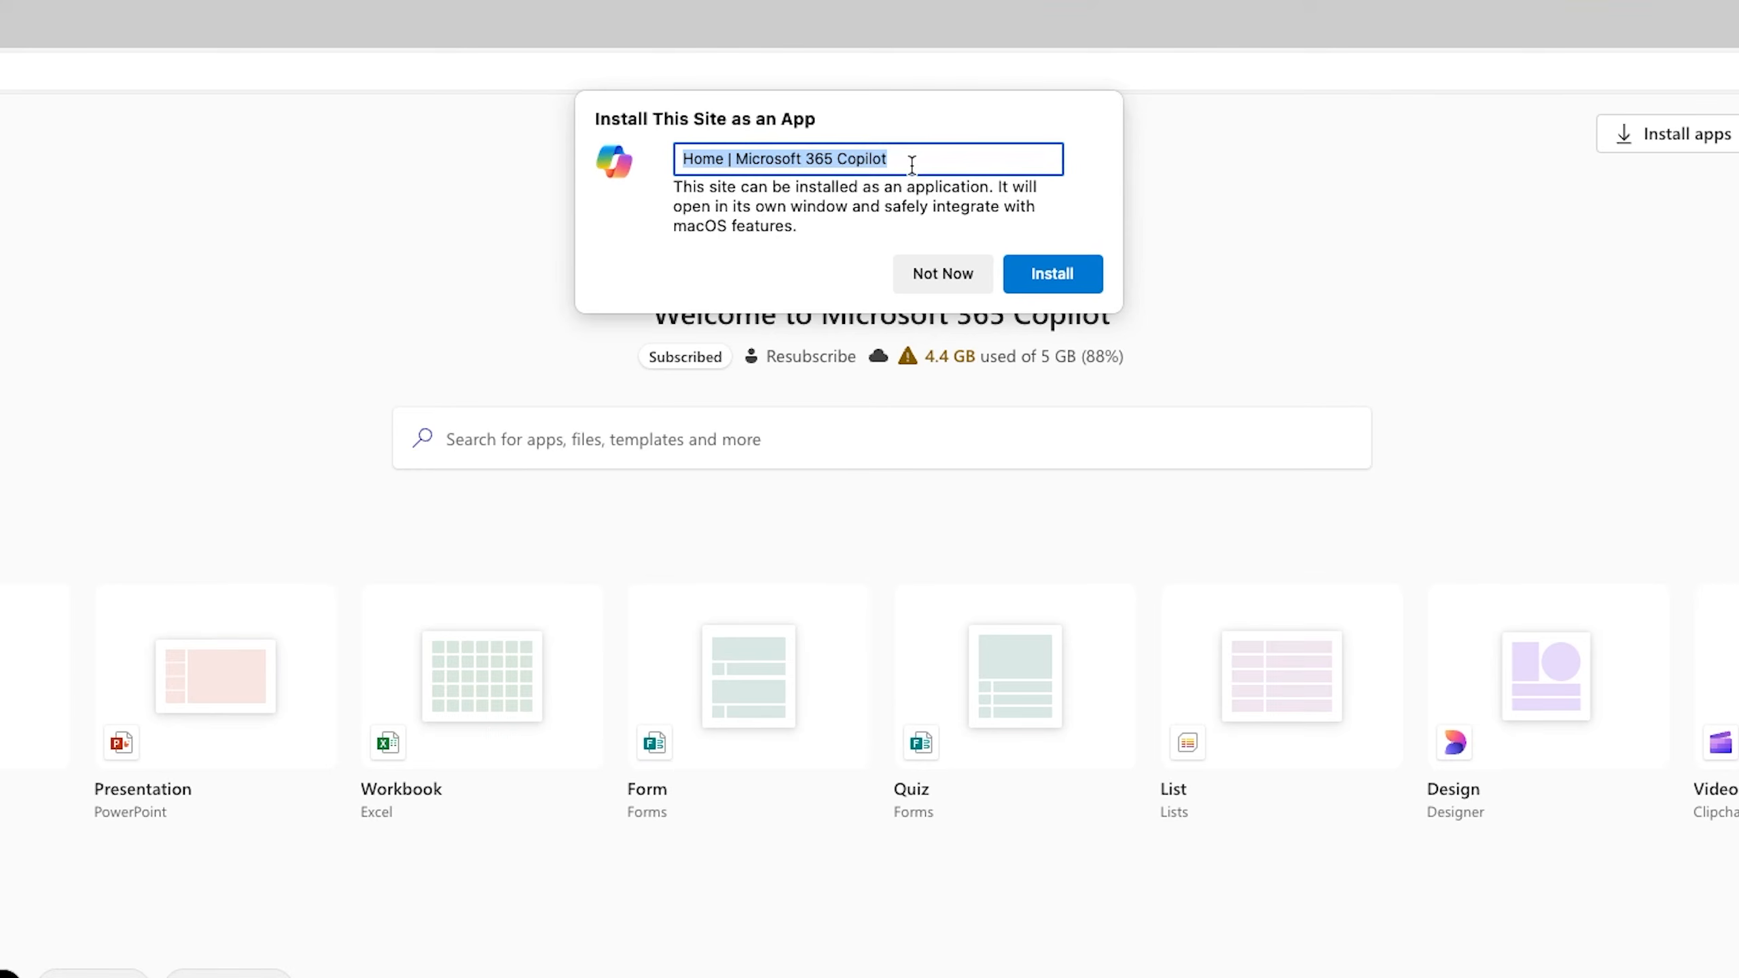
# - Name the web app "Microsoft Office" and install it
pyautogui.press('Left')
pyautogui.press('Right')
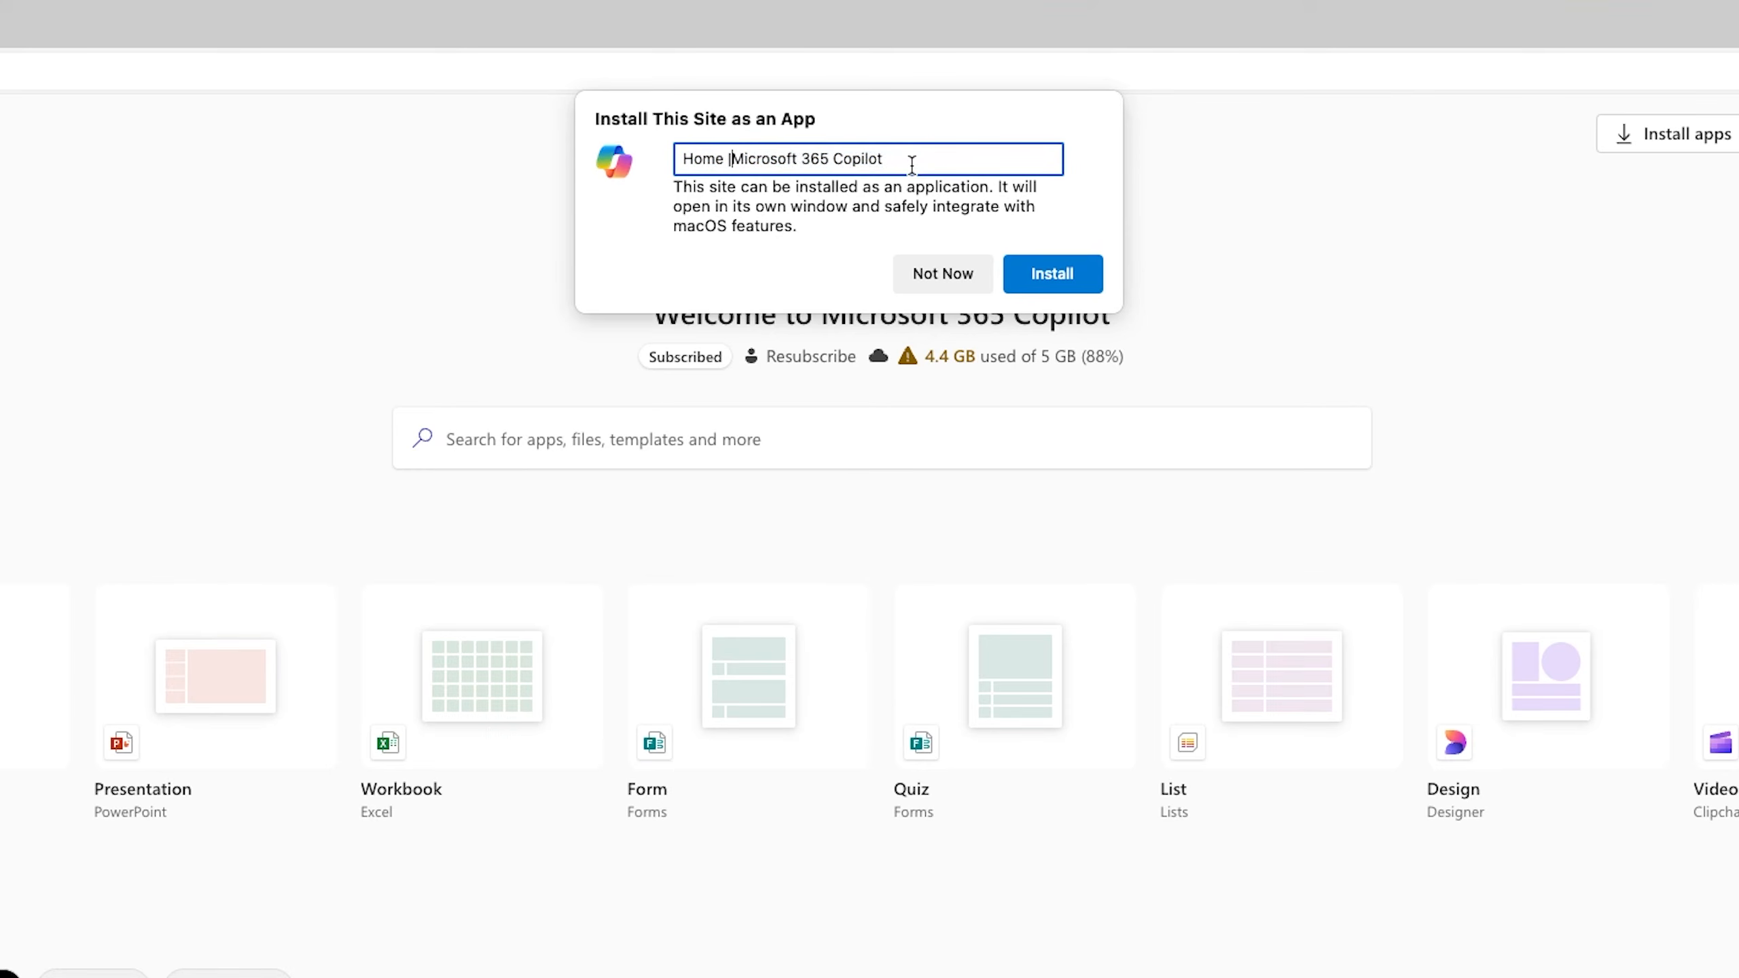
pyautogui.press('BackSpace')
pyautogui.press('BackSpace')
pyautogui.press('BackSpace')
pyautogui.press('BackSpace')
pyautogui.press('BackSpace')
pyautogui.press('BackSpace')
pyautogui.press('BackSpace')
pyautogui.press('Right')
pyautogui.press('Right')
pyautogui.press('Right')
pyautogui.press('Right')
pyautogui.press('Right')
pyautogui.press('Right')
pyautogui.press('Right')
pyautogui.press('Right')
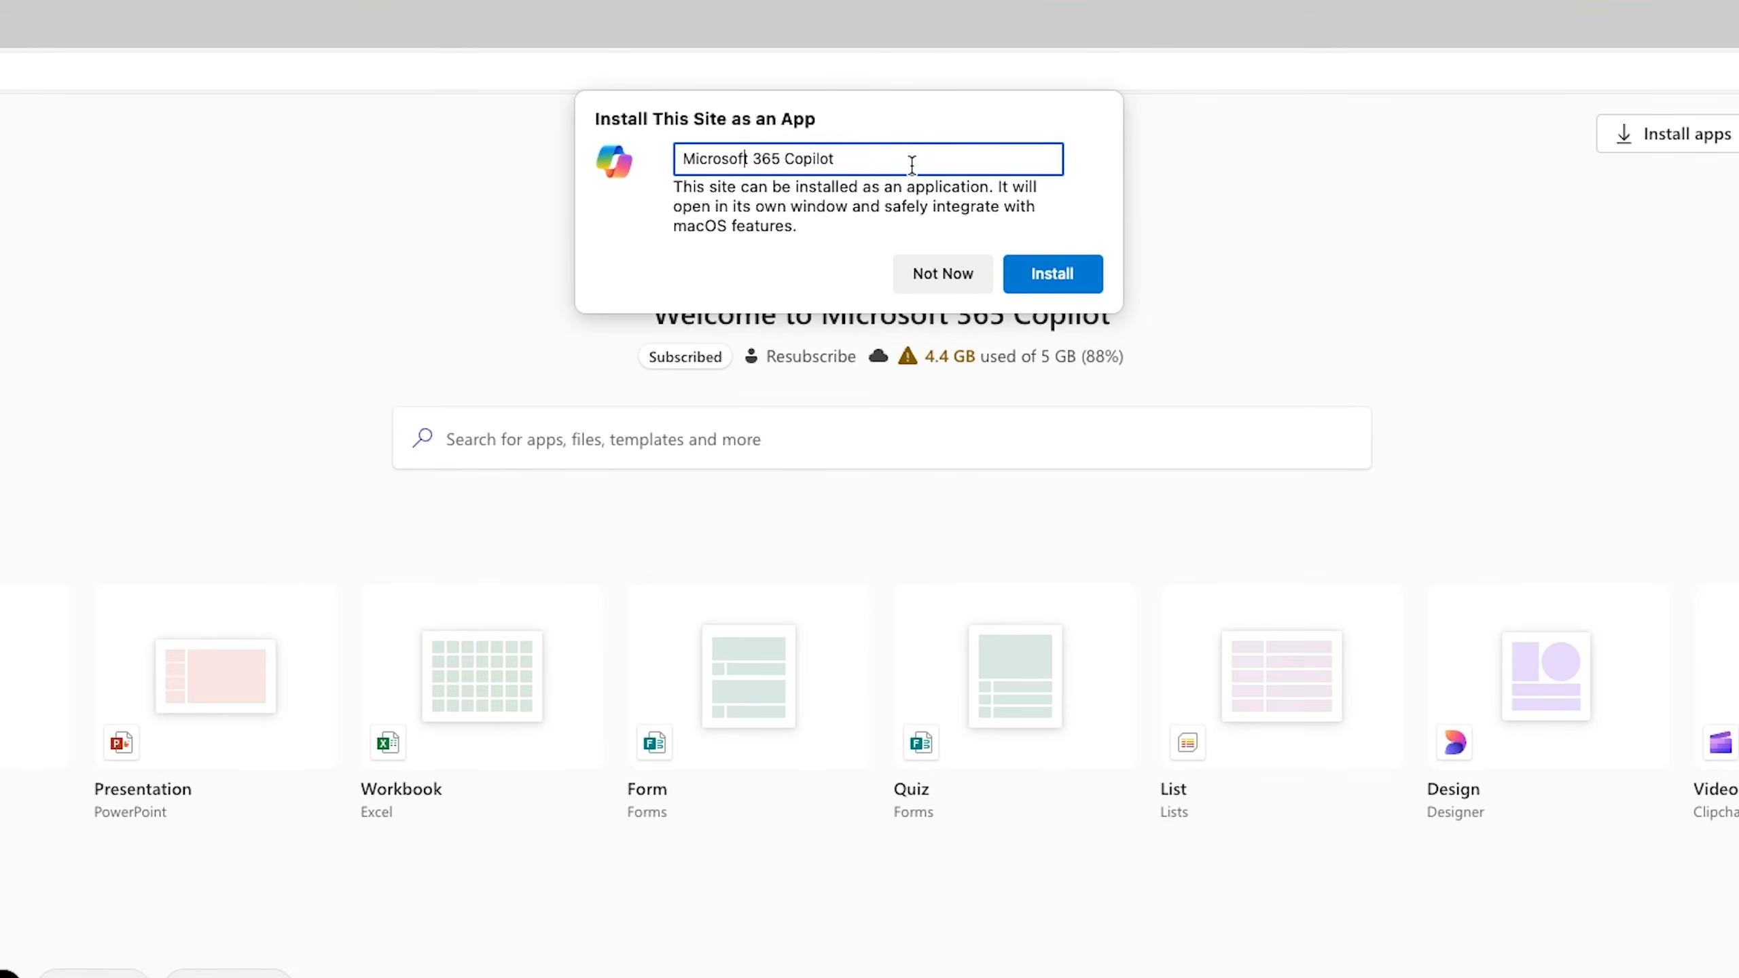
pyautogui.hotkey('shift', 'End')
pyautogui.write('Office')
pyautogui.click(1062, 270)
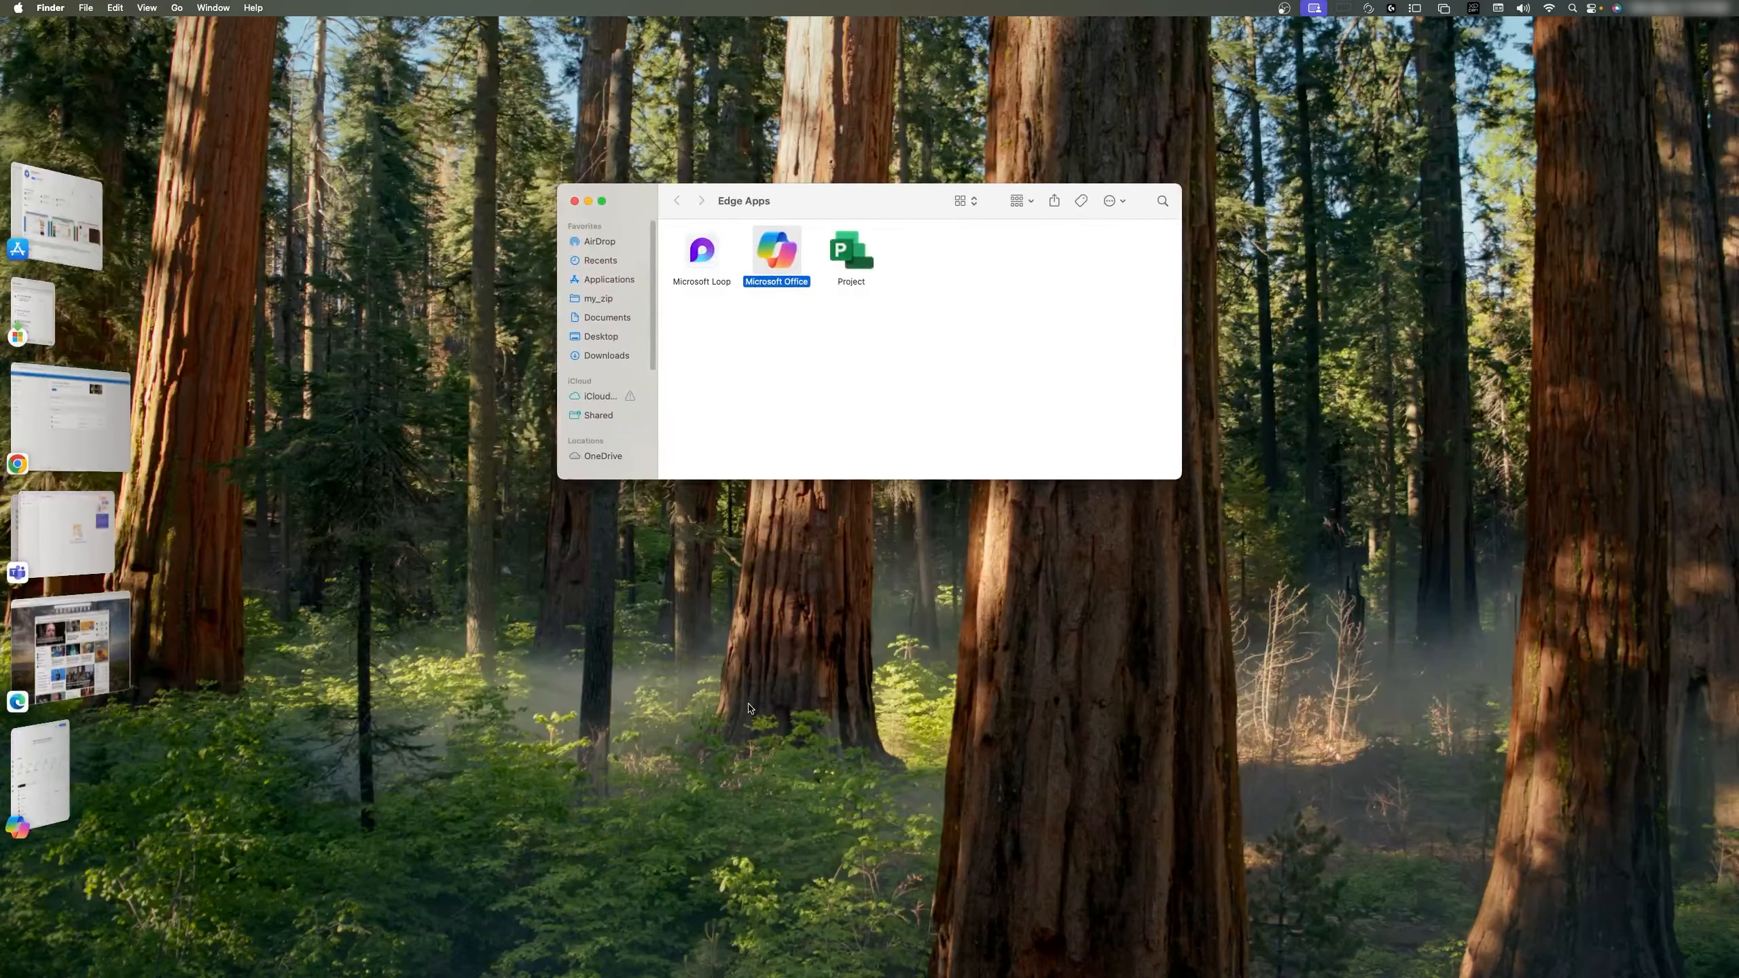
# - Add Microsoft Office from the Edge Apps folder to the Dock and close the folder window
pyautogui.moveTo(861, 976)
pyautogui.moveTo(779, 254); pyautogui.dragTo(717, 953)
pyautogui.click(574, 202)
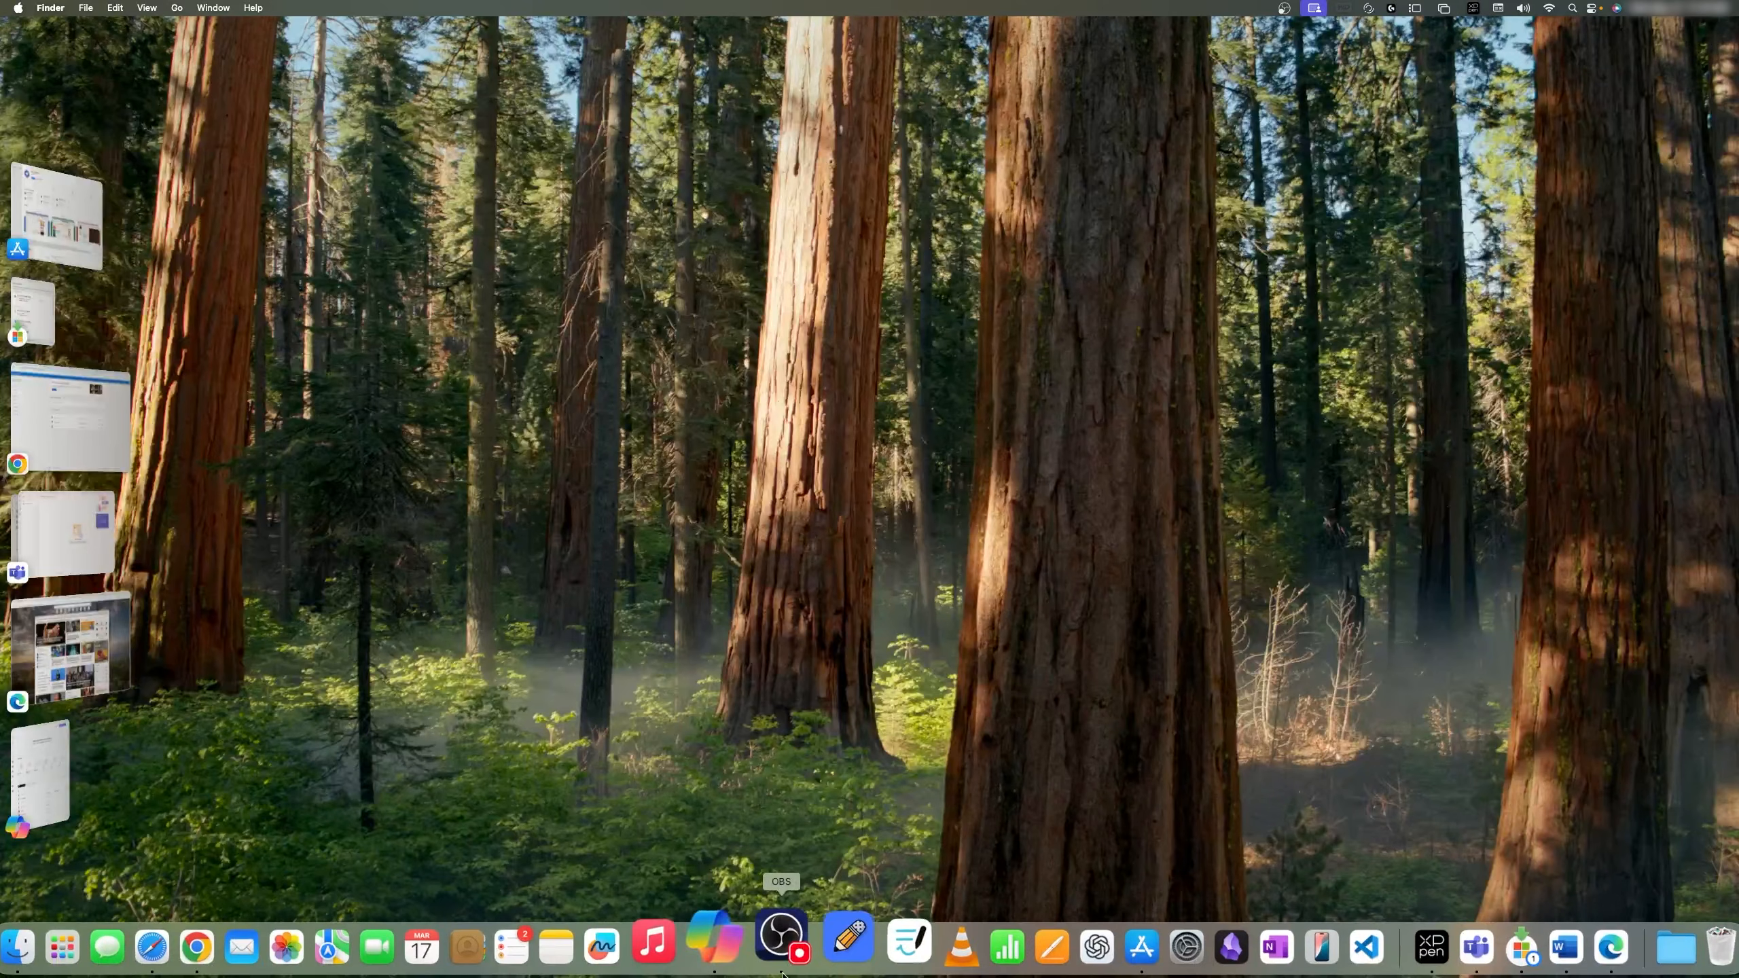
# - Launch Microsoft Office from the Dock in an enlarged window and create a blank Word document
pyautogui.click(731, 944)
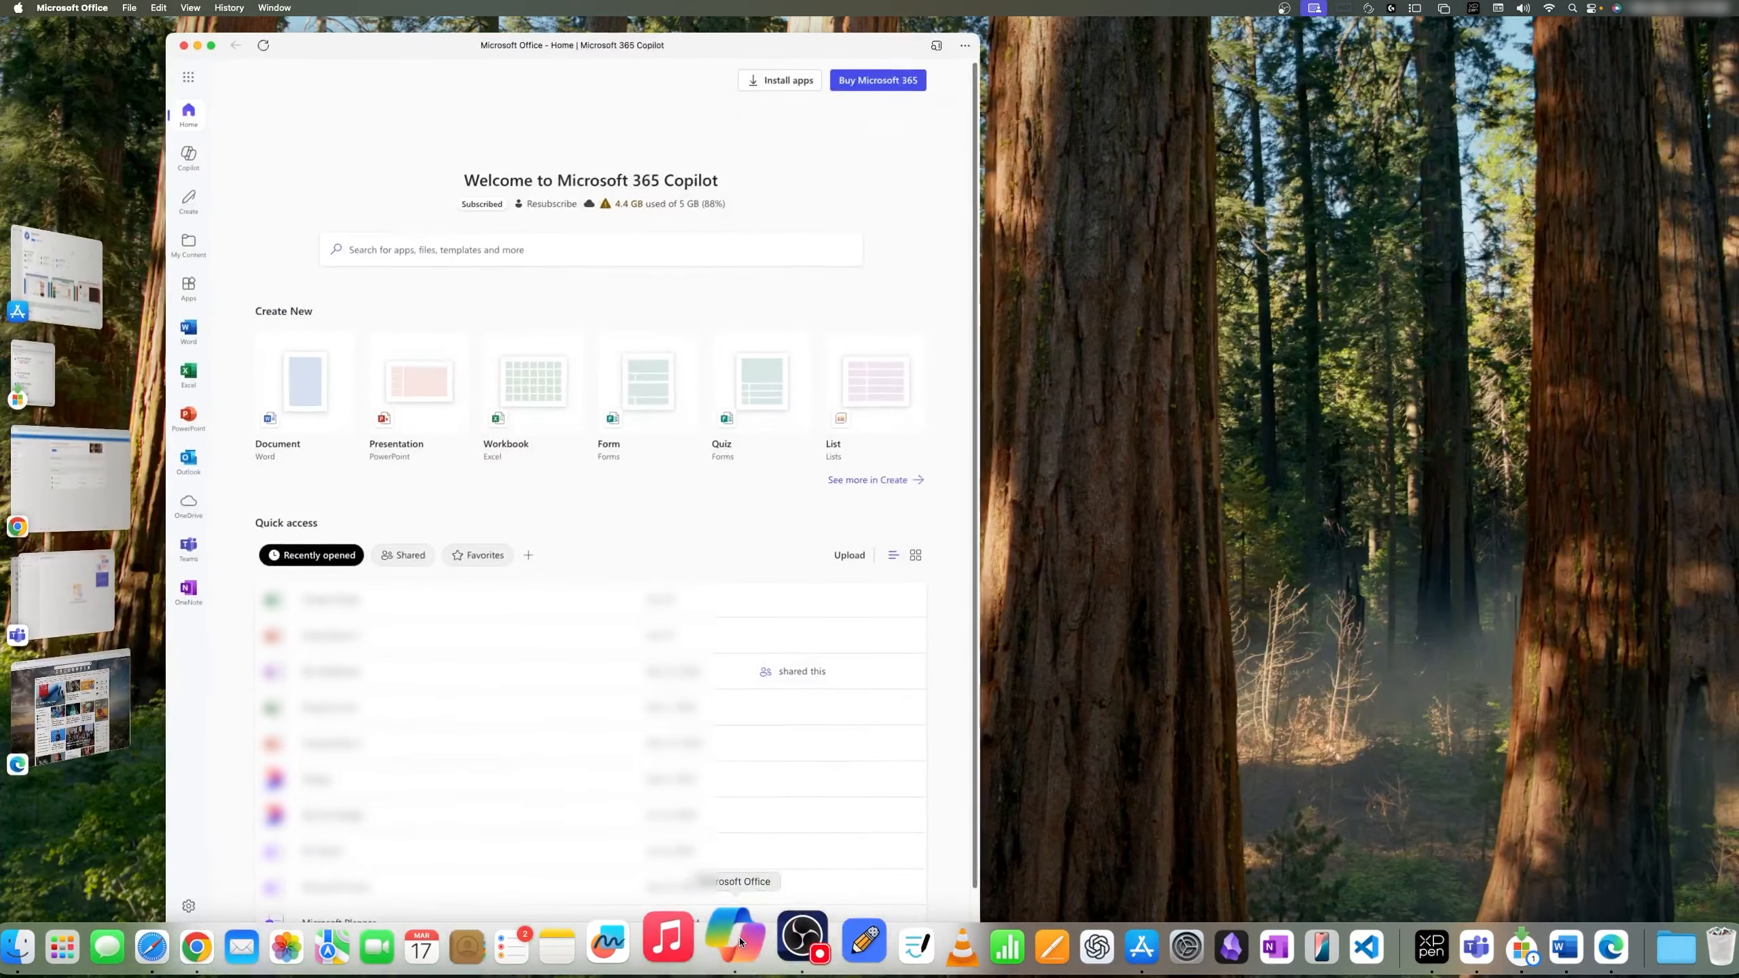
pyautogui.doubleClick(535, 46)
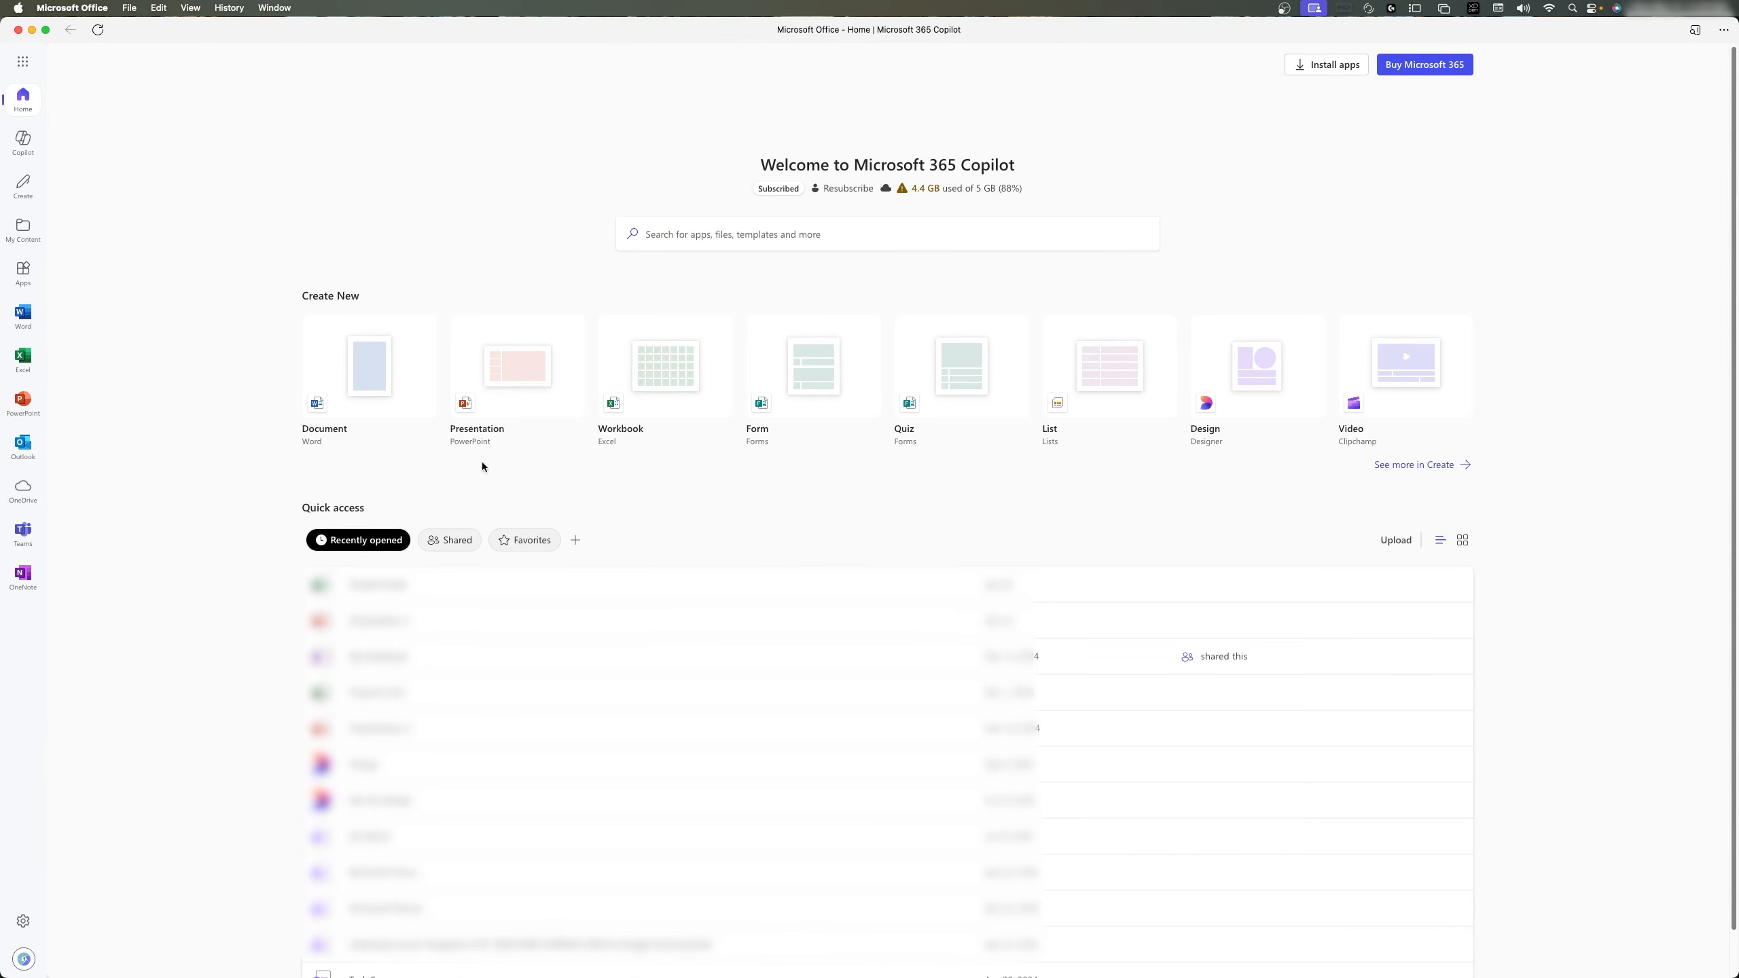
pyautogui.click(366, 338)
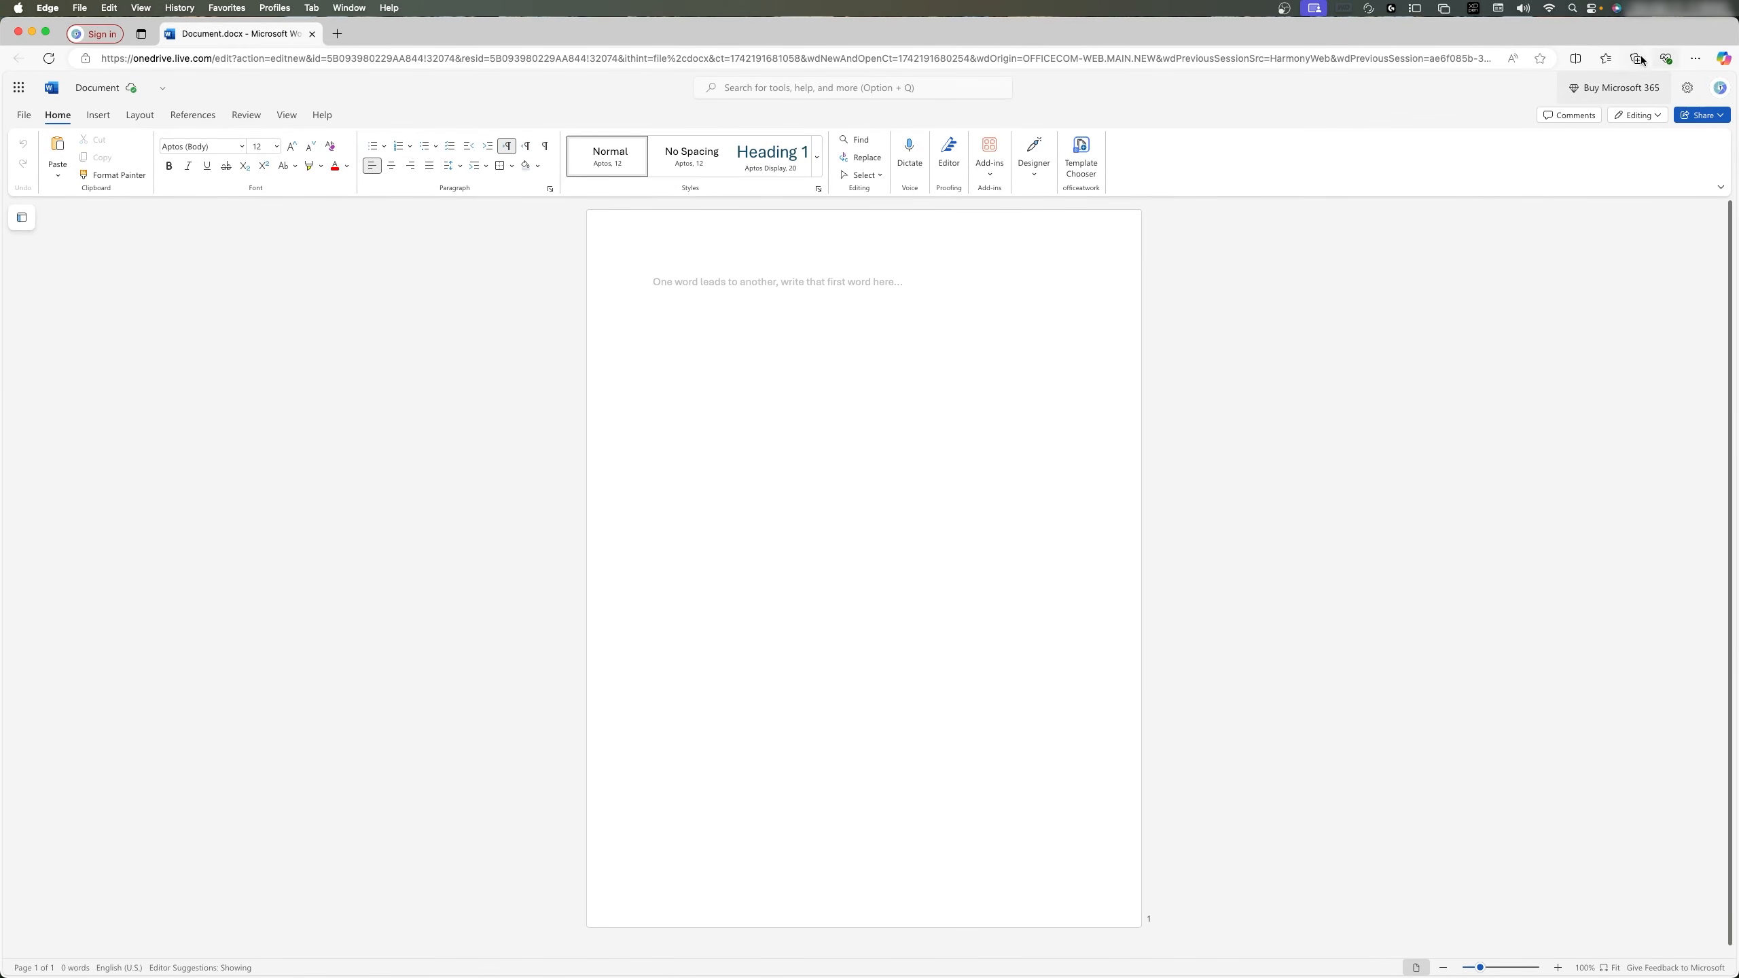
# - Switch the Edge window with the new Word document to full screen
pyautogui.click(48, 32)
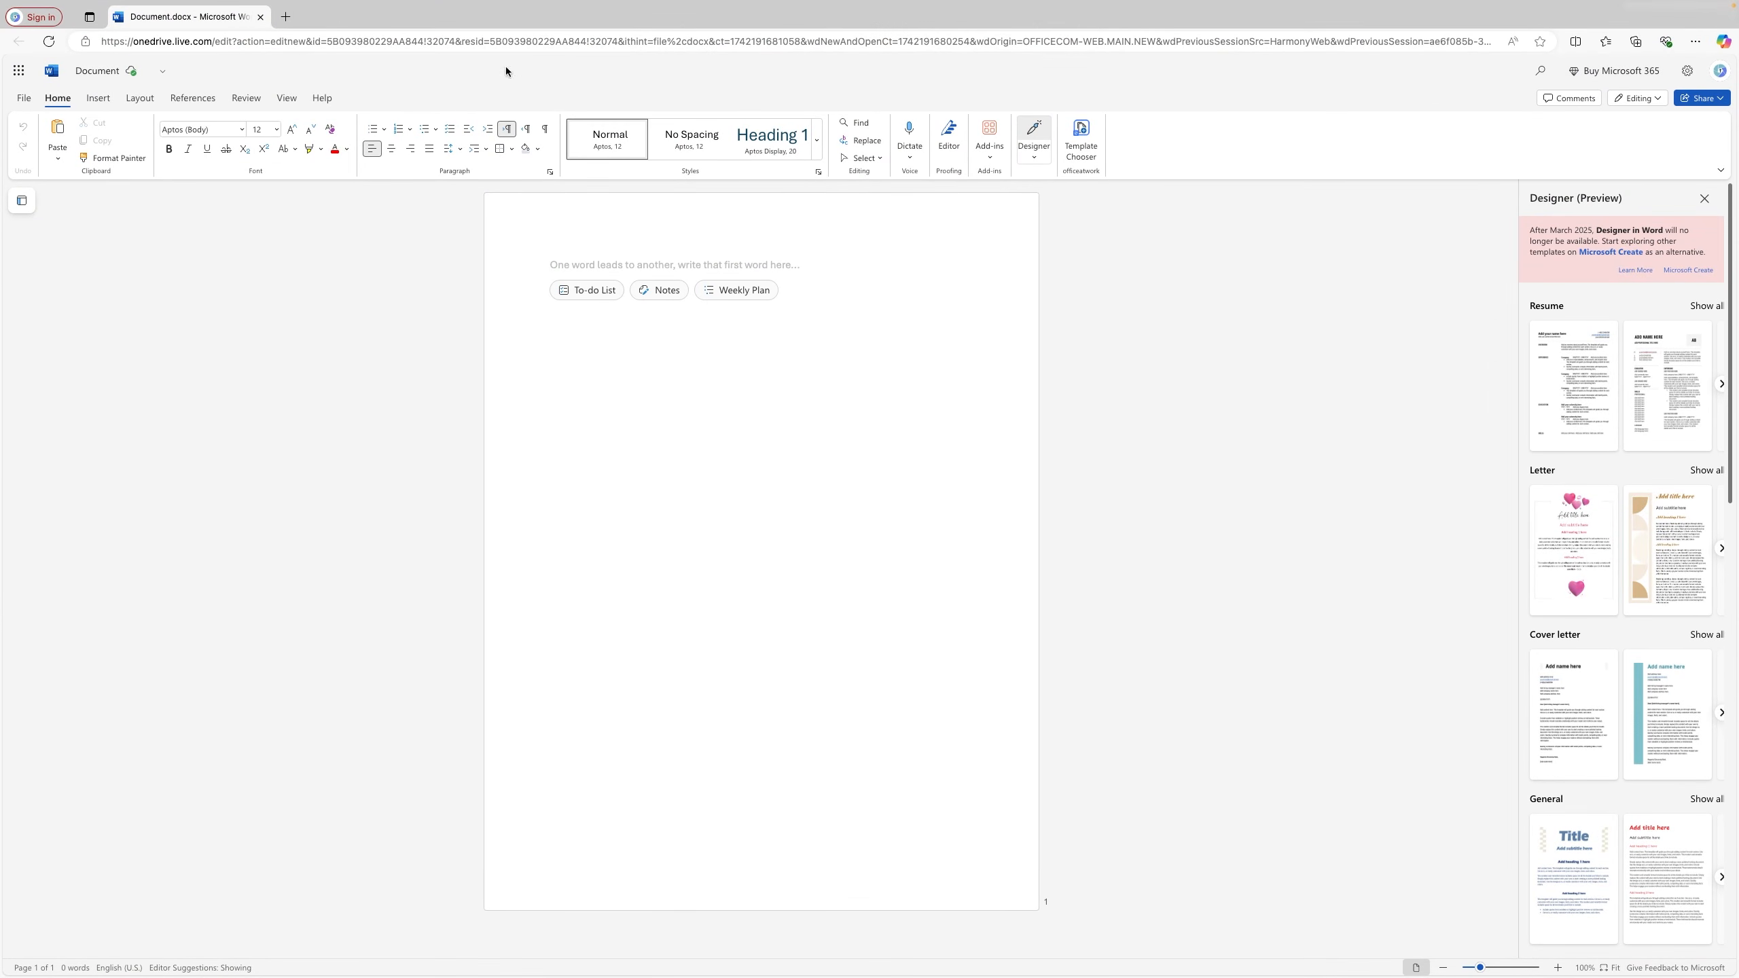
pyautogui.rightClick(903, 16)
pyautogui.click(1194, 54)
pyautogui.moveTo(256, 2)
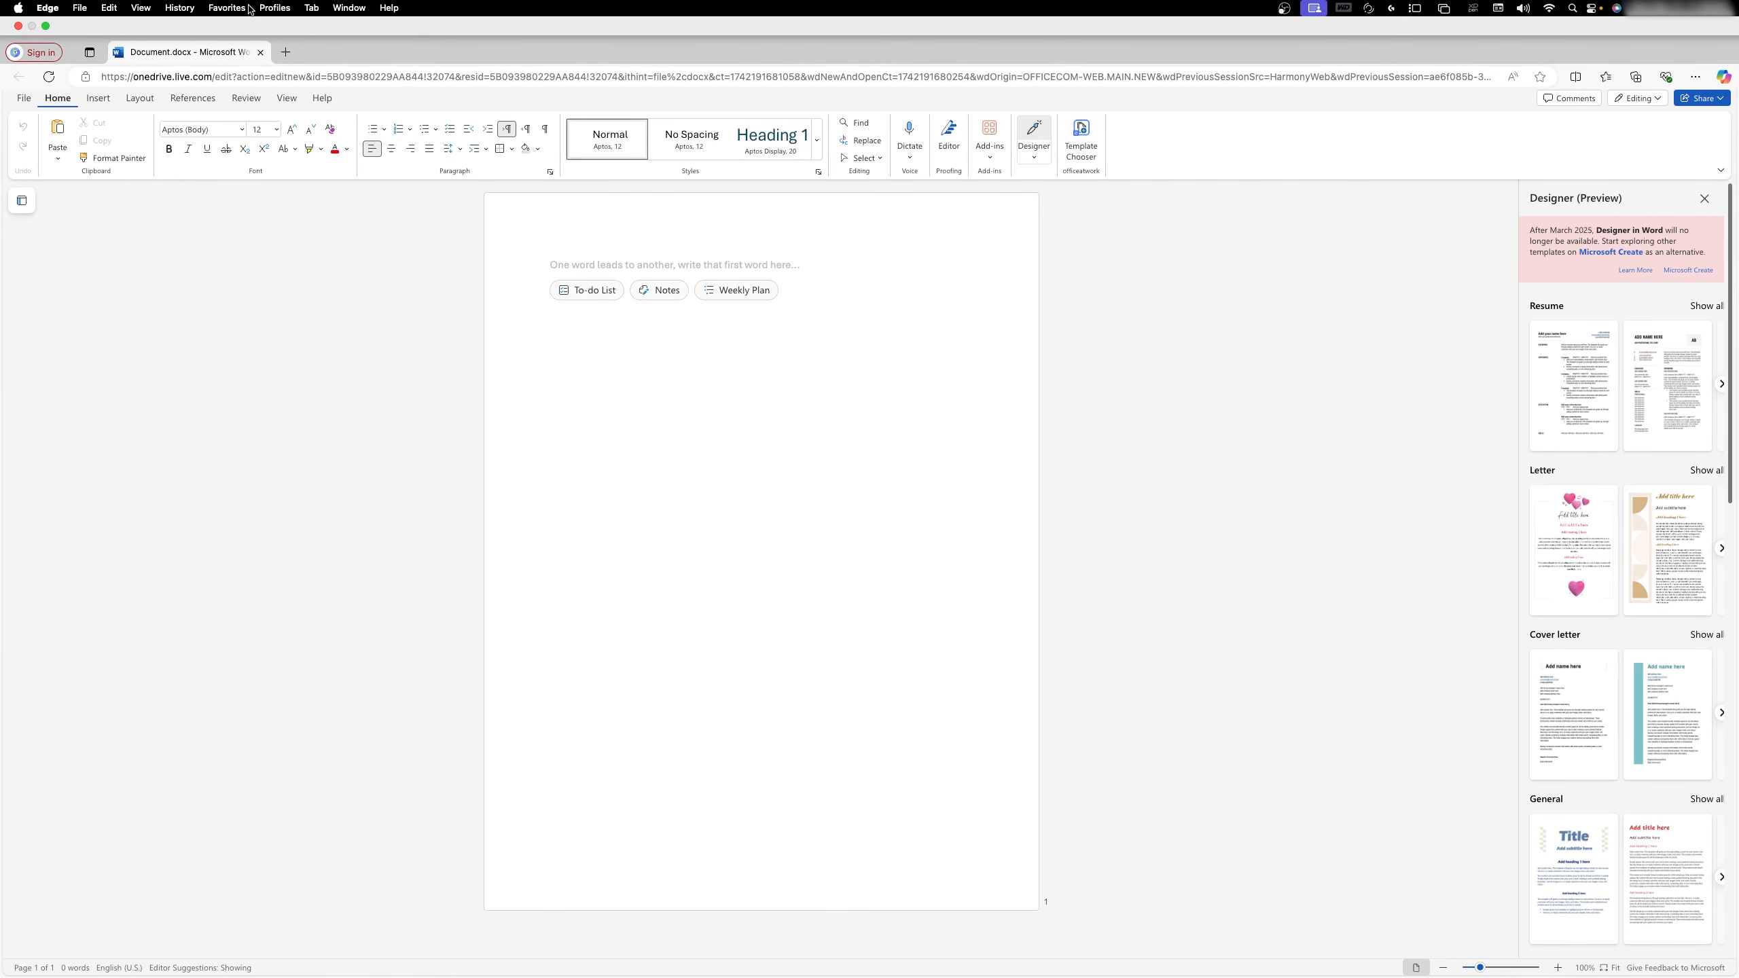
# - Look through Word's Insert, Home and File commands, and close the Designer pane
pyautogui.click(98, 99)
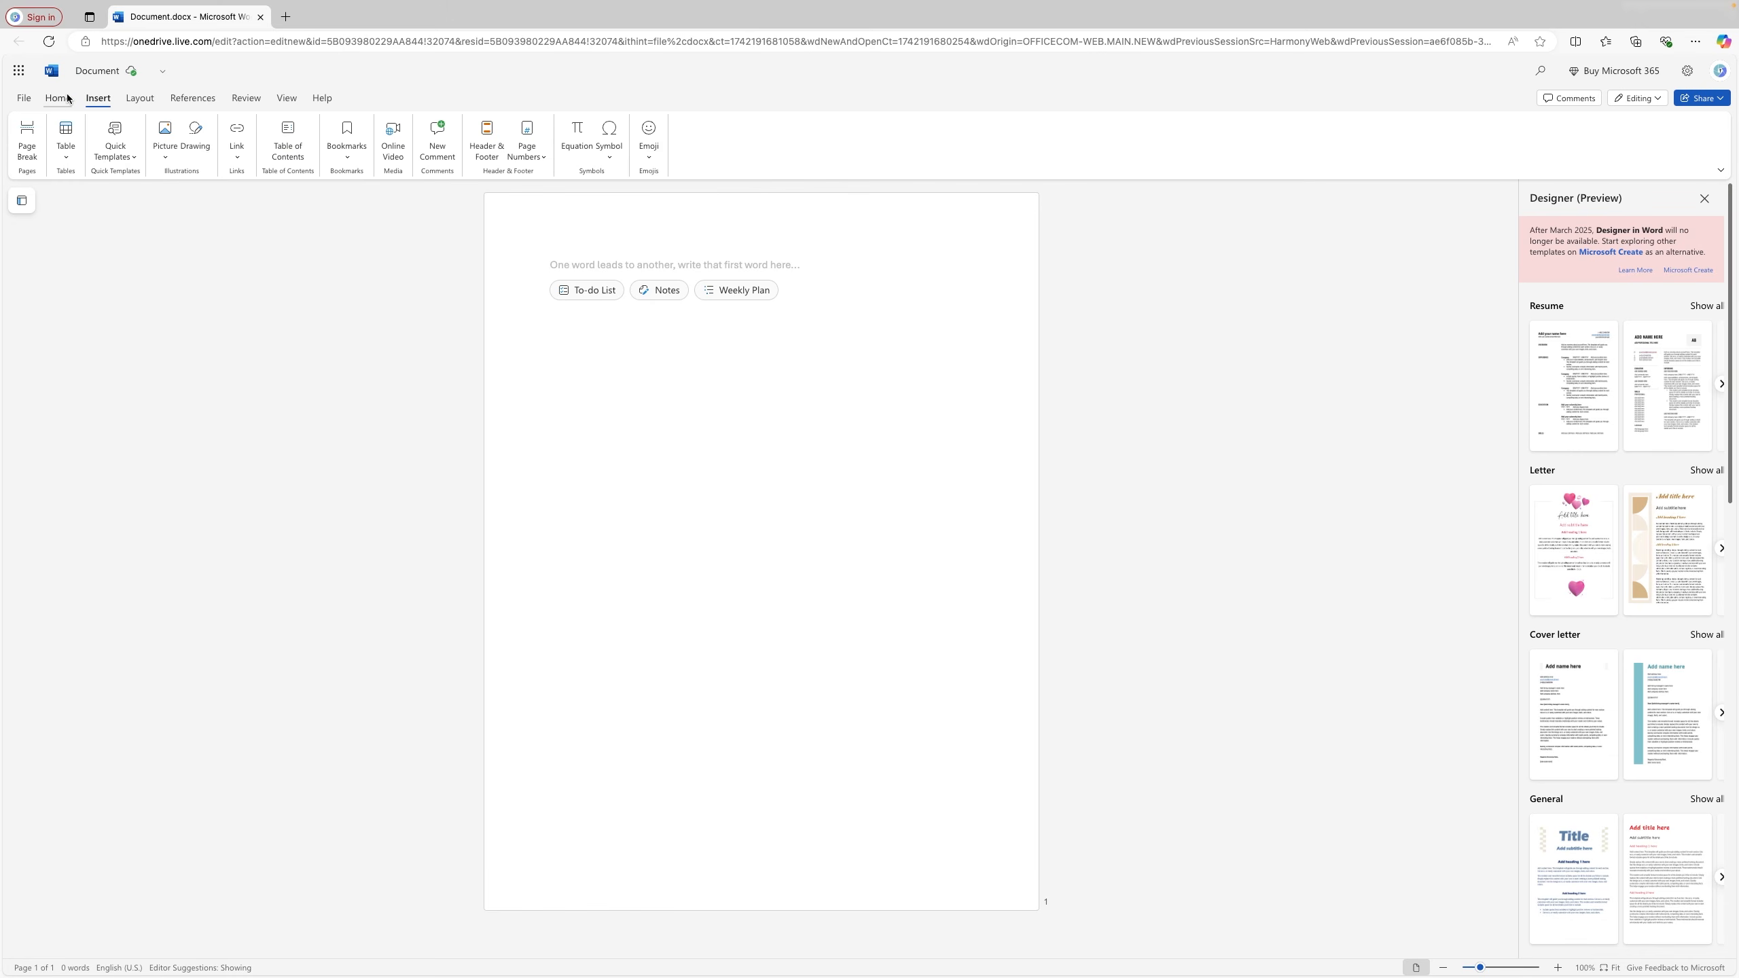
pyautogui.click(59, 100)
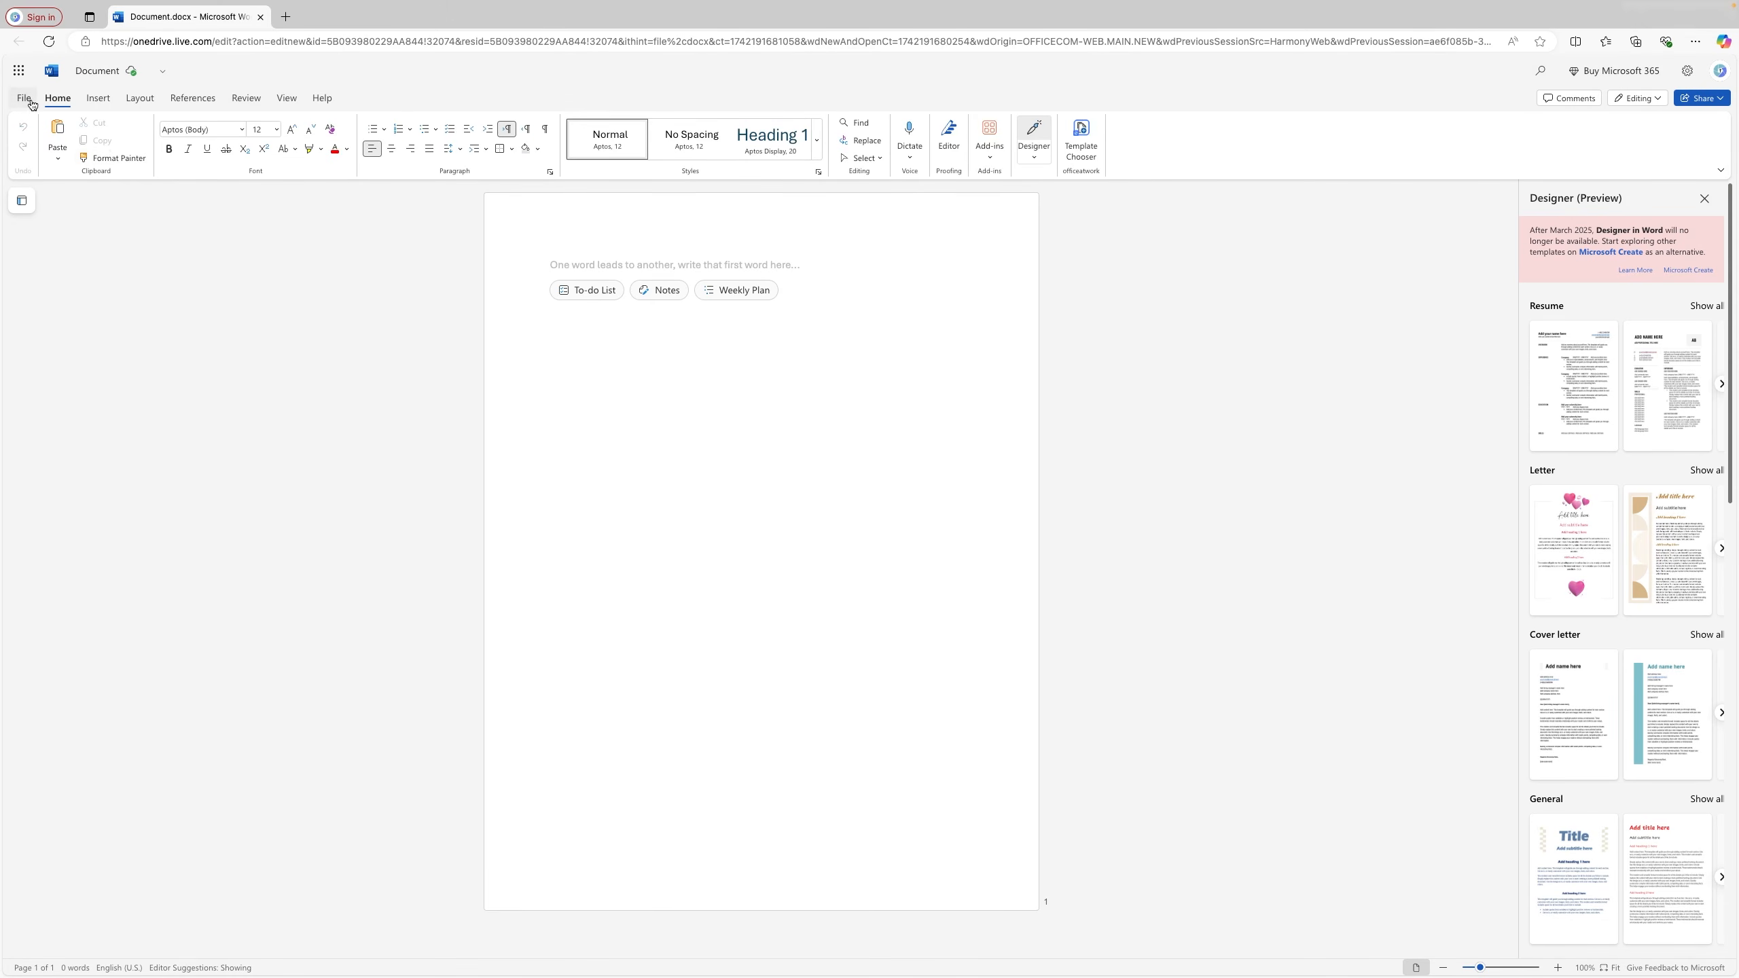
pyautogui.click(25, 100)
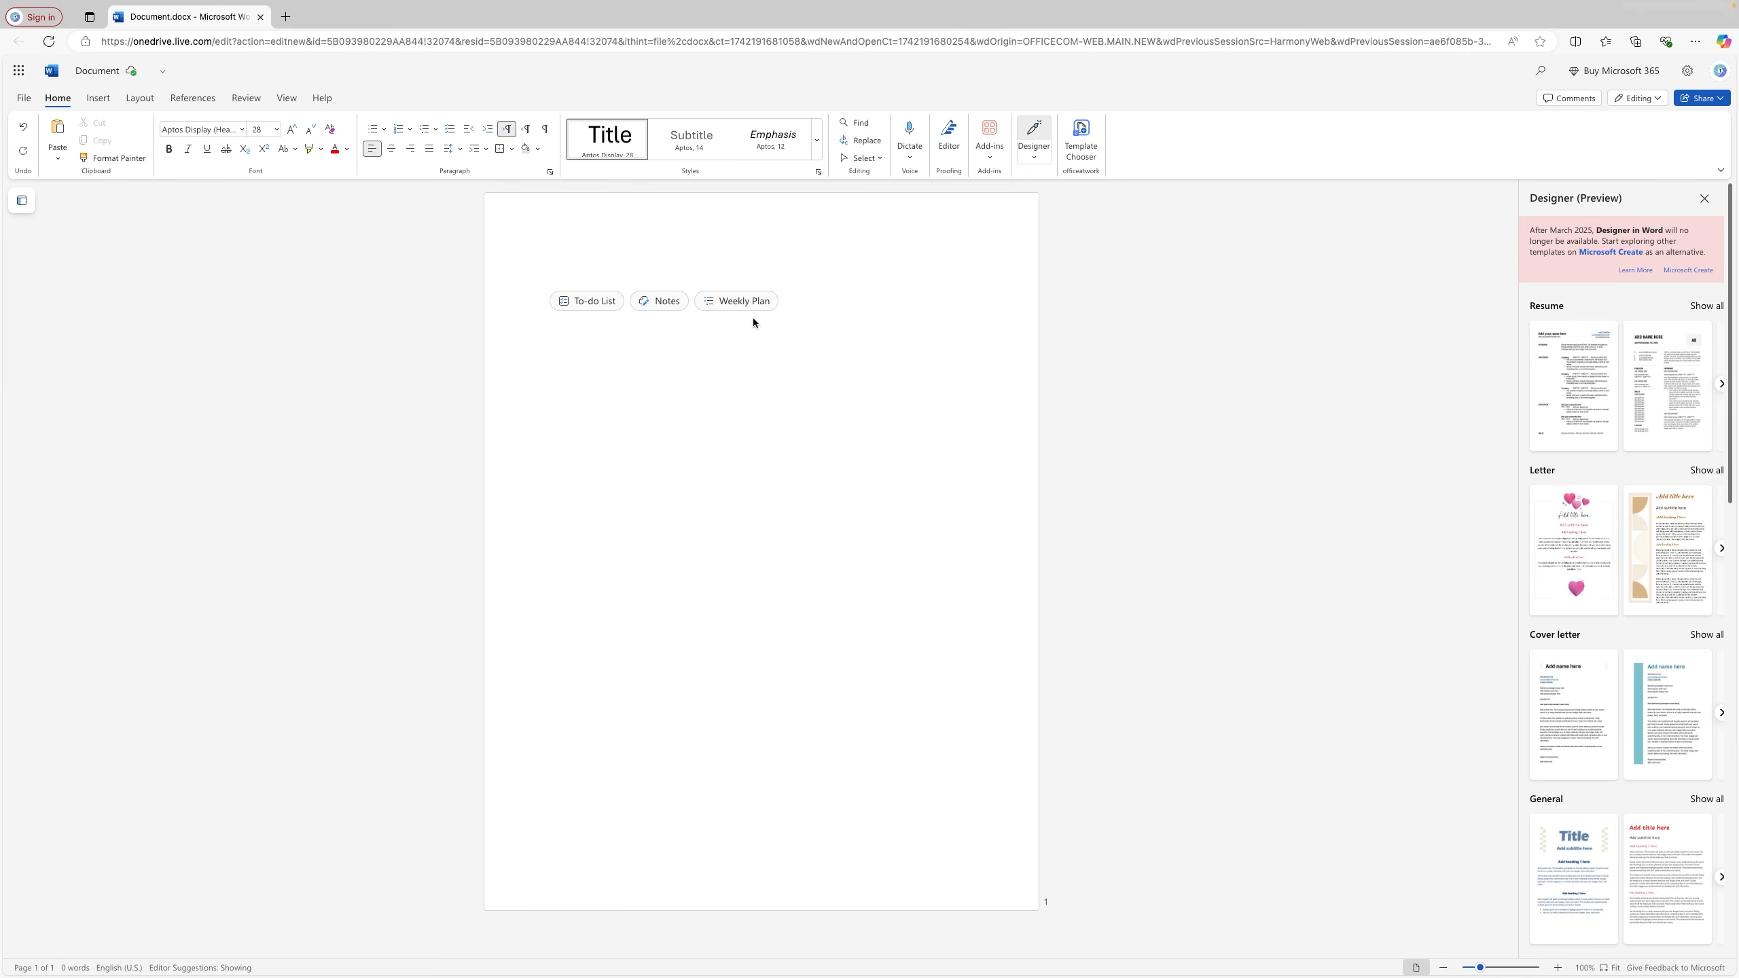
pyautogui.click(1037, 147)
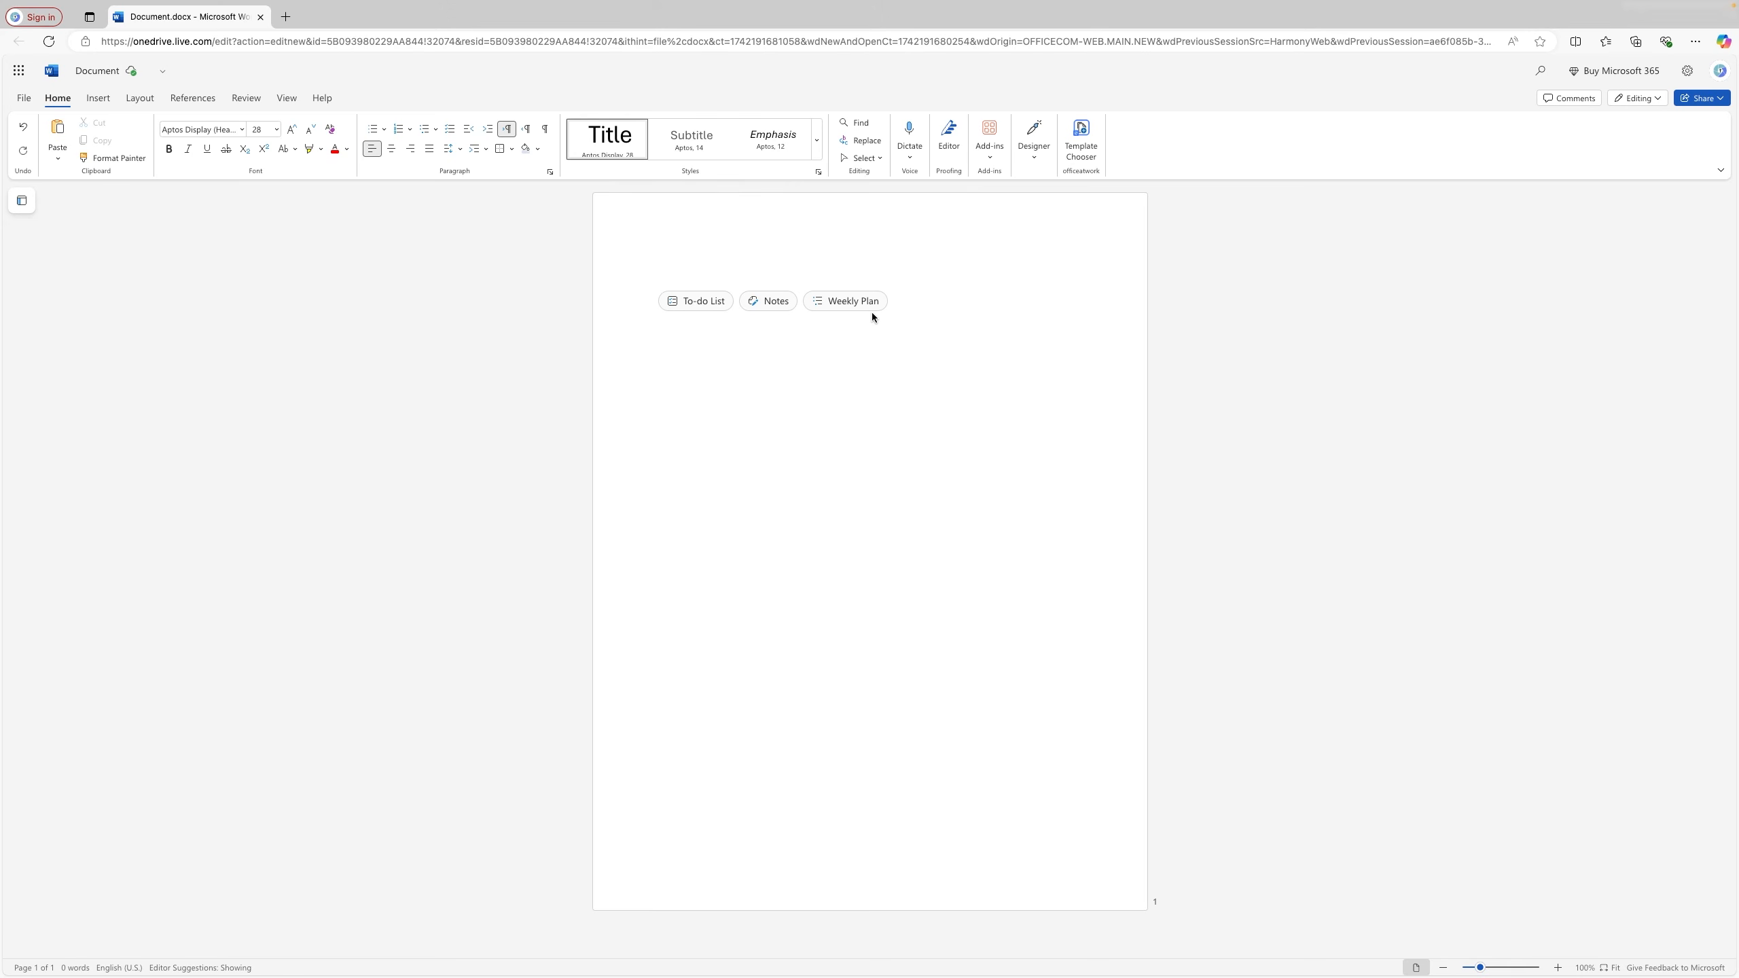
# - Try the Notes starter template in the blank document and delete all of its content
pyautogui.click(783, 306)
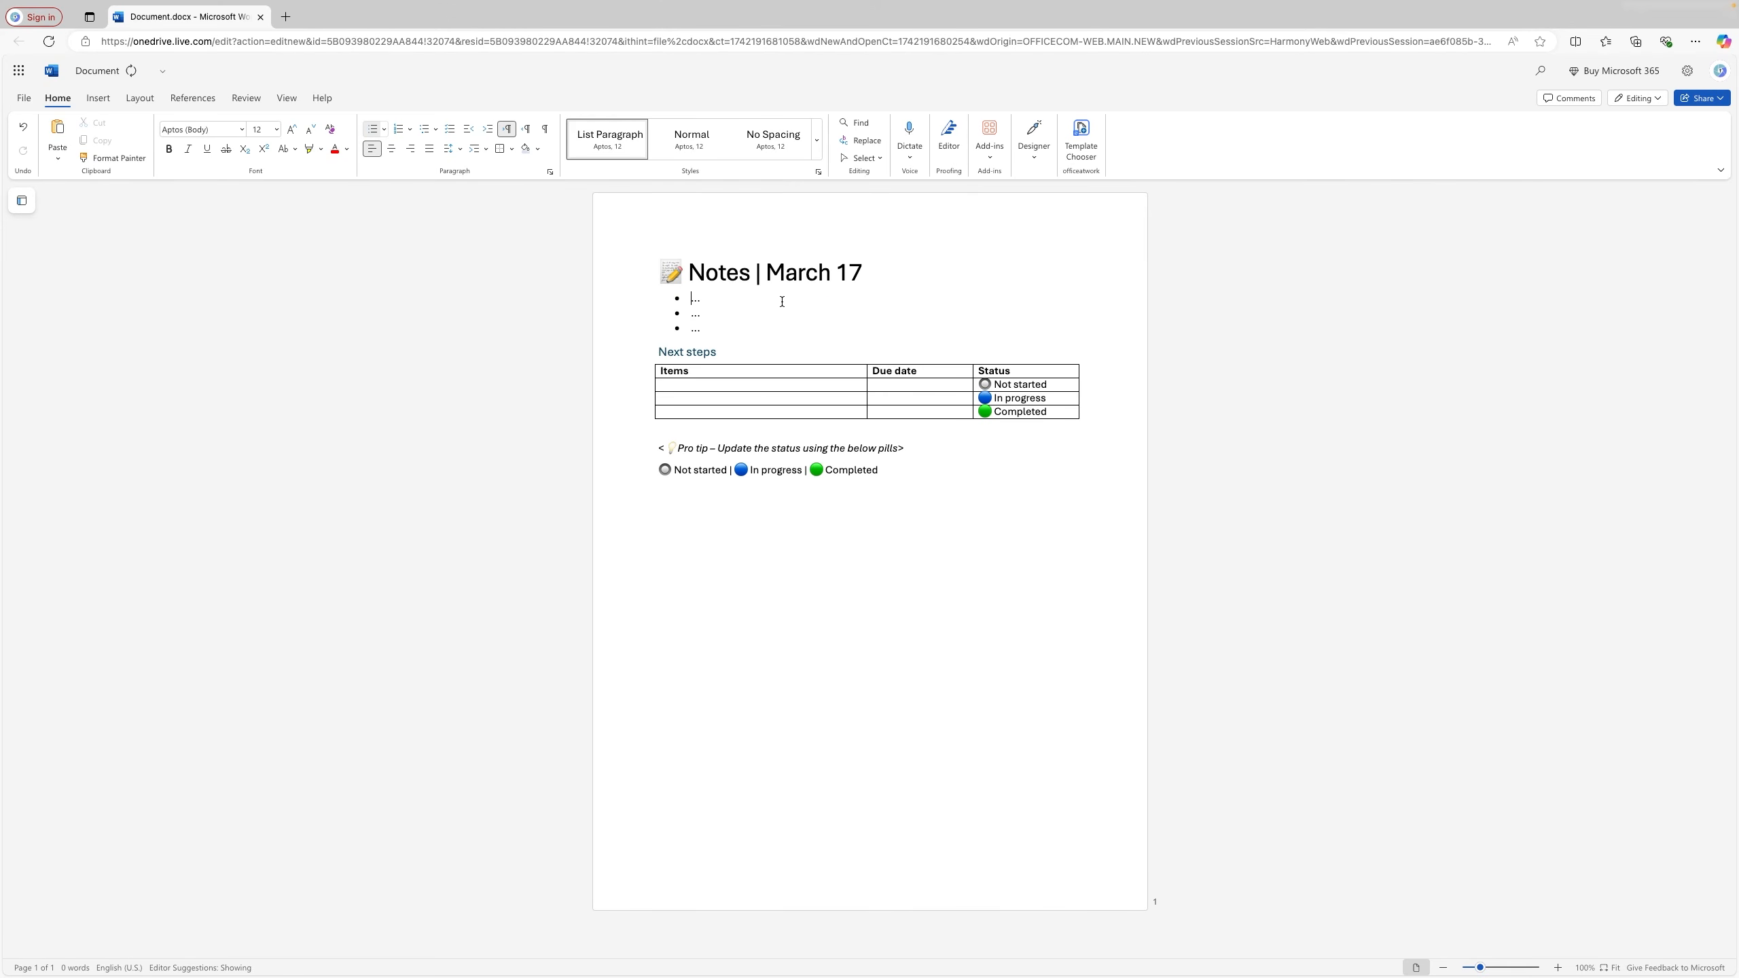
pyautogui.moveTo(884, 469); pyautogui.dragTo(625, 169)
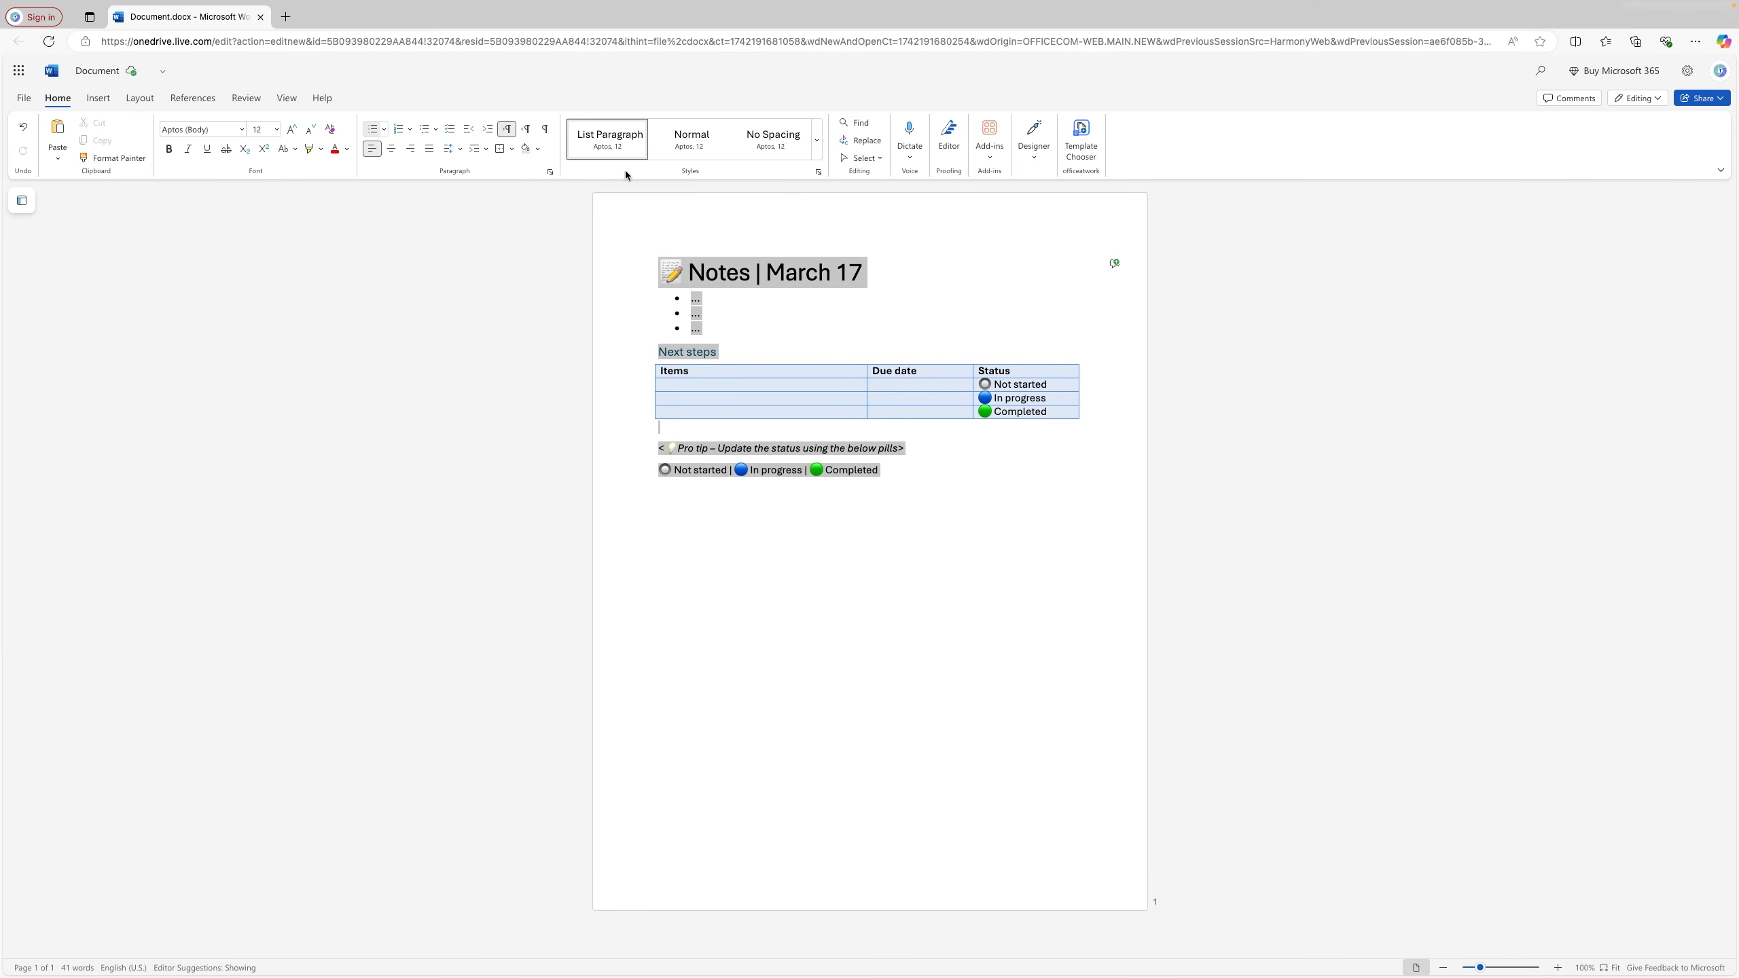
pyautogui.press('Delete')
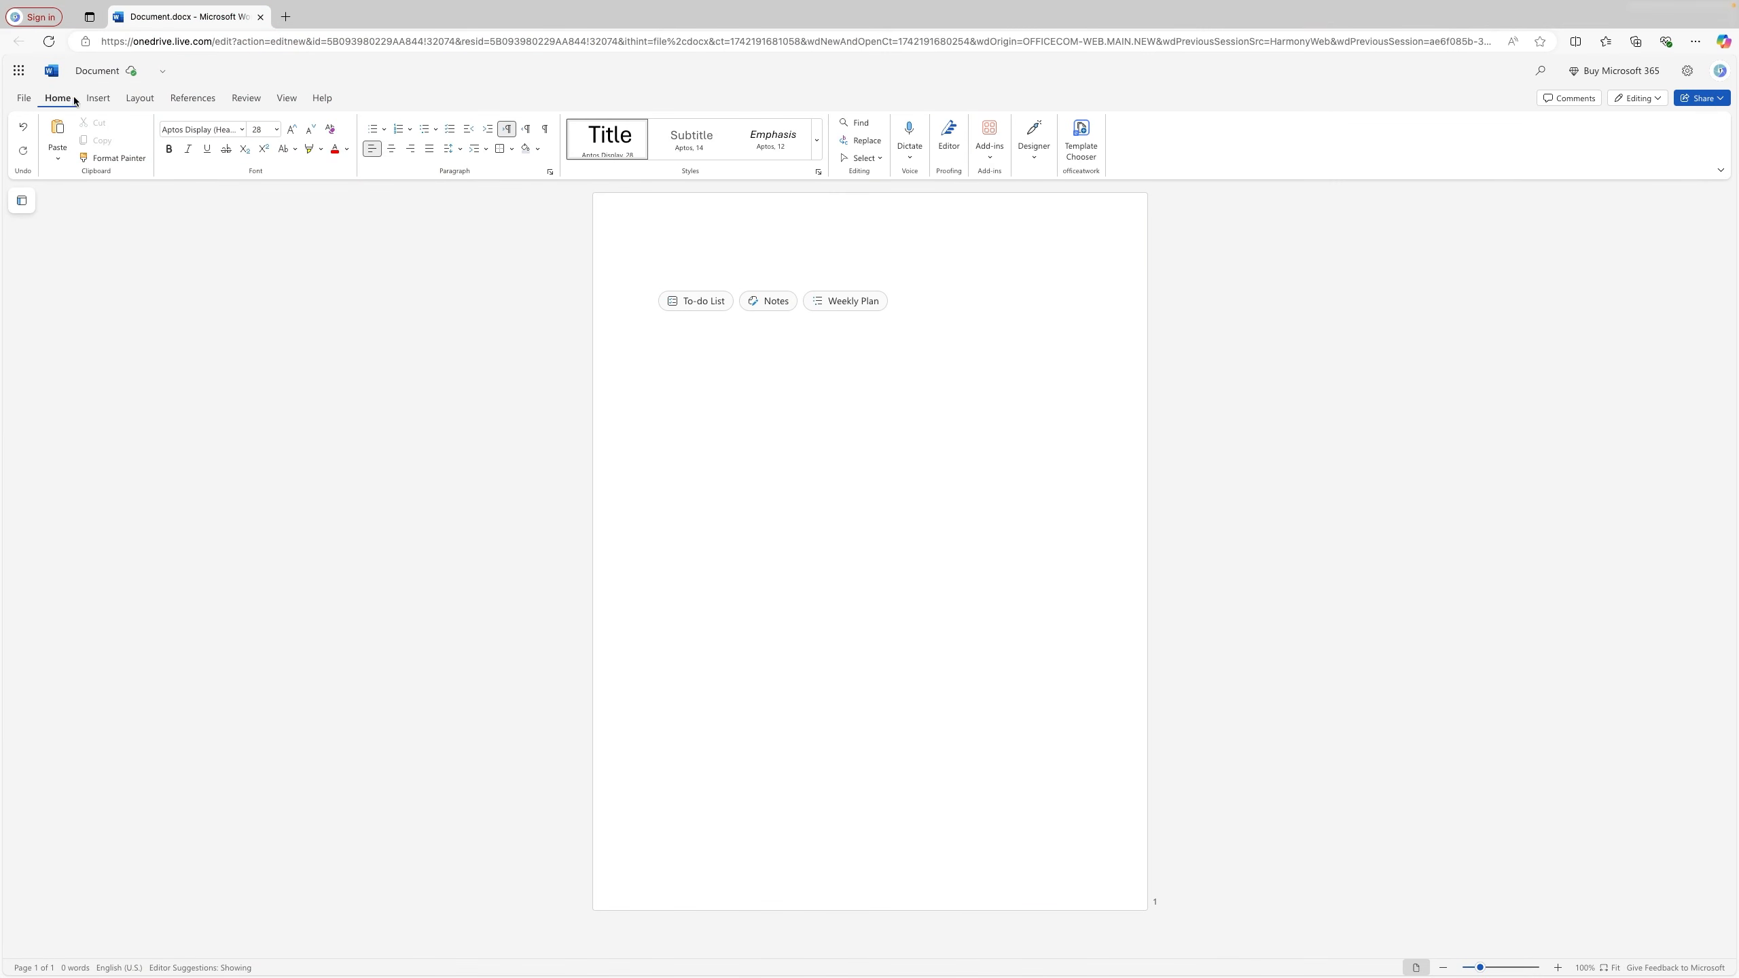